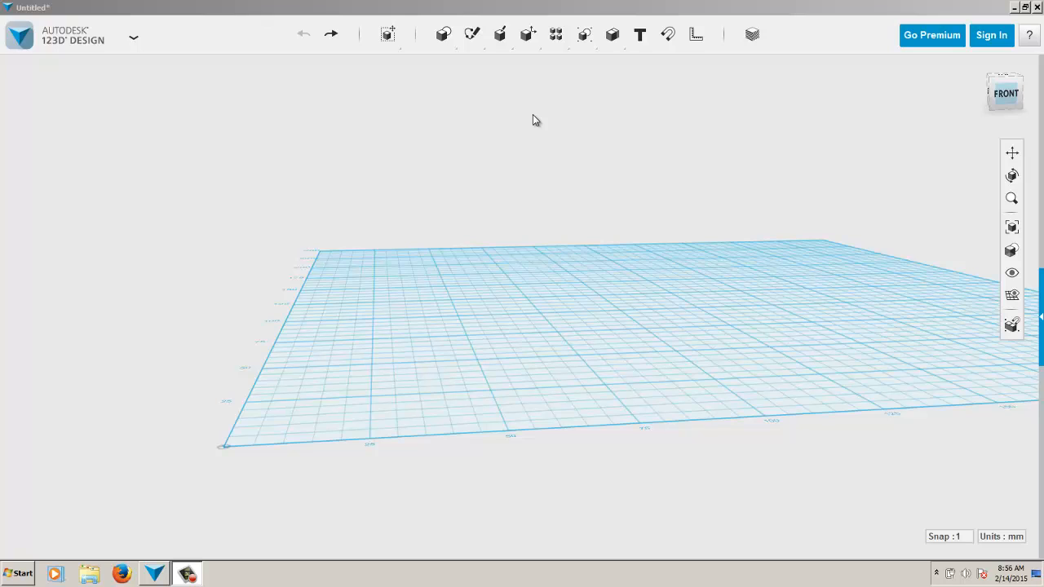
- Sketch a circle on the grid near its rear corner, centred on the 25 mm grid line
{"action": "mouse_move", "coordinate": [472, 37]}
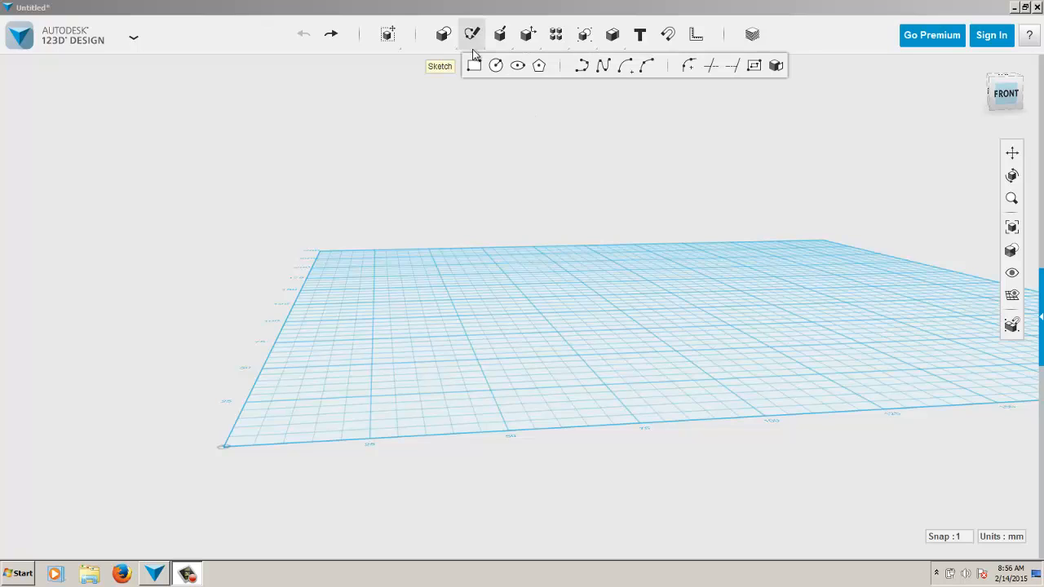
{"action": "left_click", "coordinate": [495, 67]}
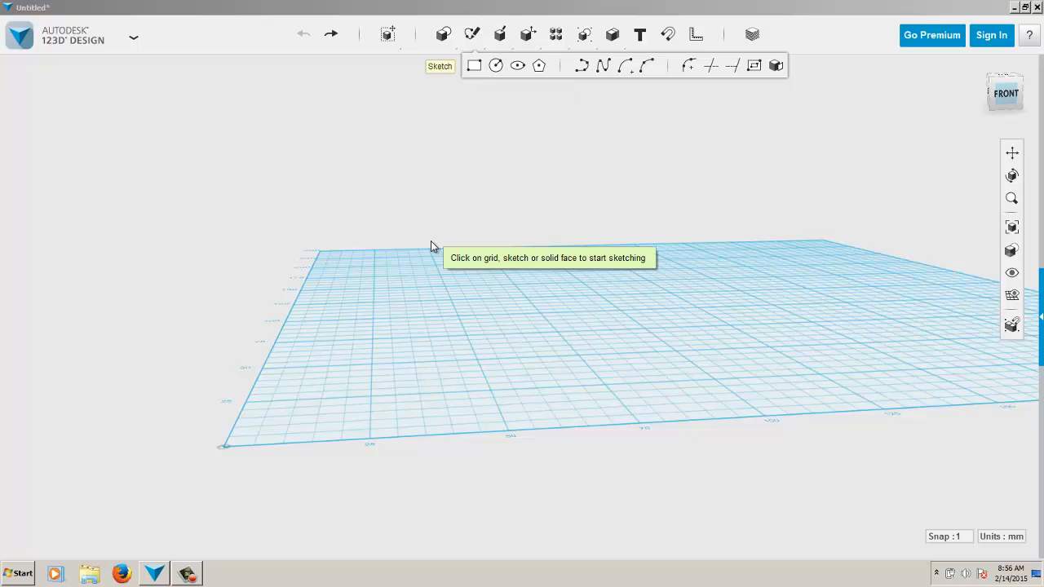
{"action": "left_click", "coordinate": [377, 304]}
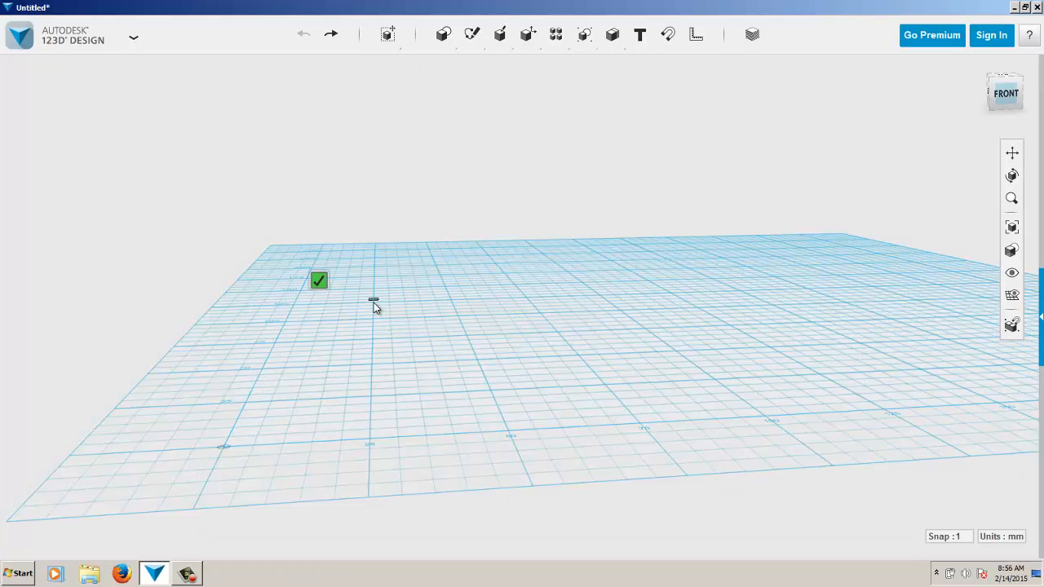
{"action": "left_click", "coordinate": [373, 301]}
{"action": "left_click", "coordinate": [378, 321]}
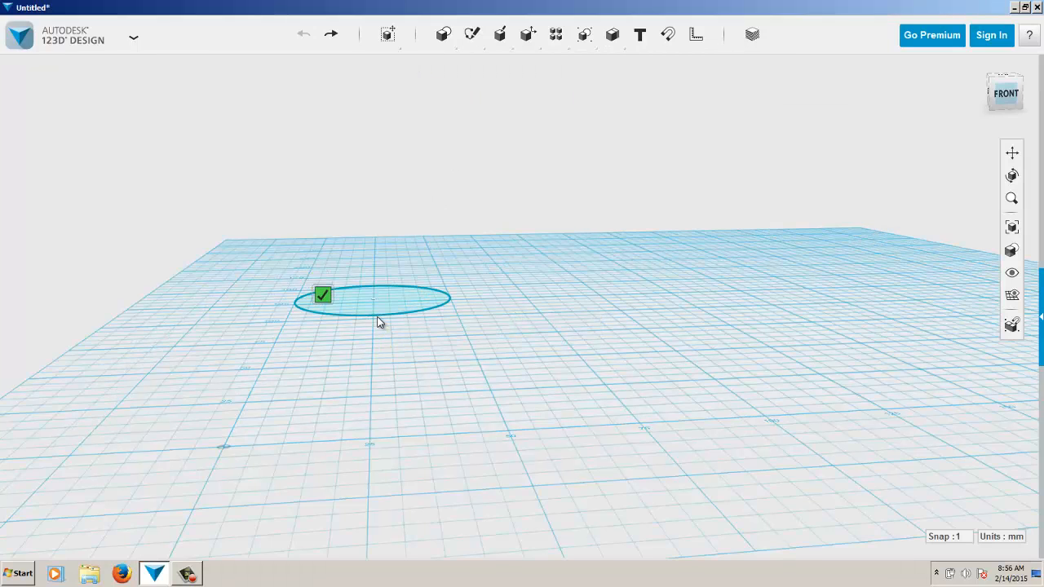
{"action": "key", "text": "Escape"}
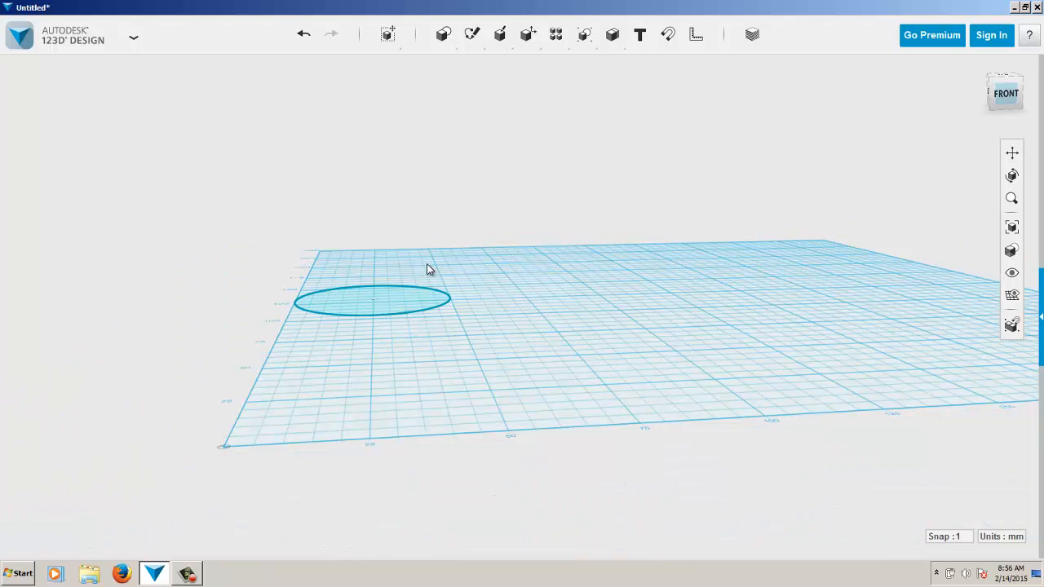
- Rotate the circle with Move until it stands upright, perpendicular to the grid
{"action": "left_click", "coordinate": [349, 303]}
{"action": "left_click", "coordinate": [349, 302]}
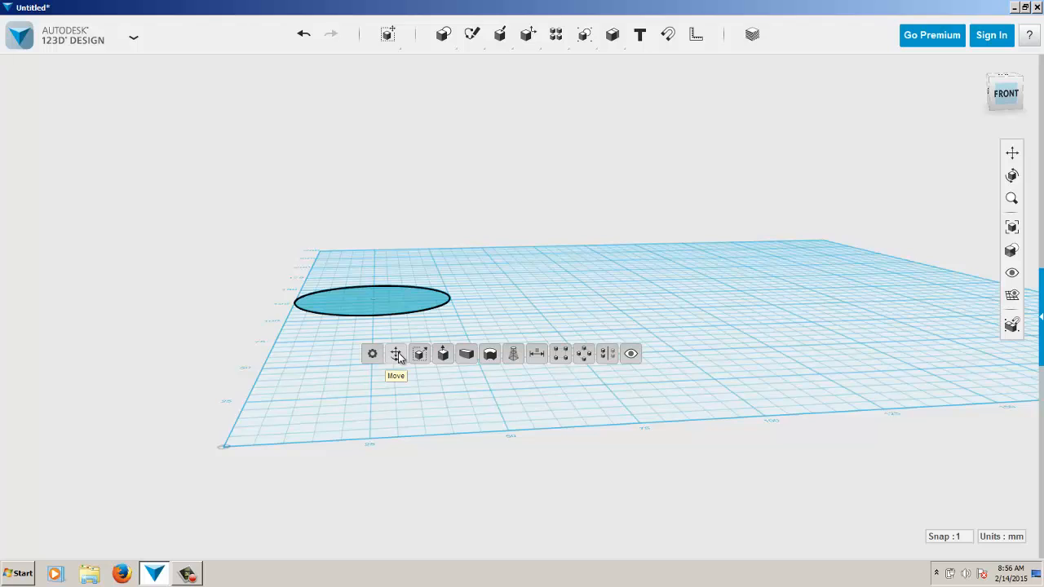
{"action": "left_click", "coordinate": [398, 355]}
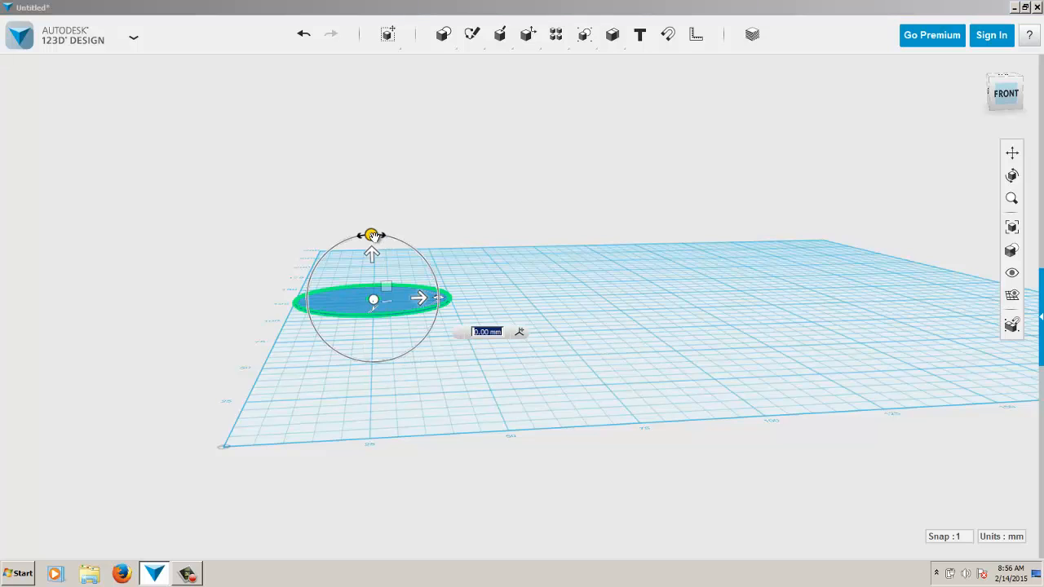
{"action": "left_click_drag", "start_coordinate": [372, 236], "coordinate": [425, 296]}
{"action": "left_click", "coordinate": [484, 273]}
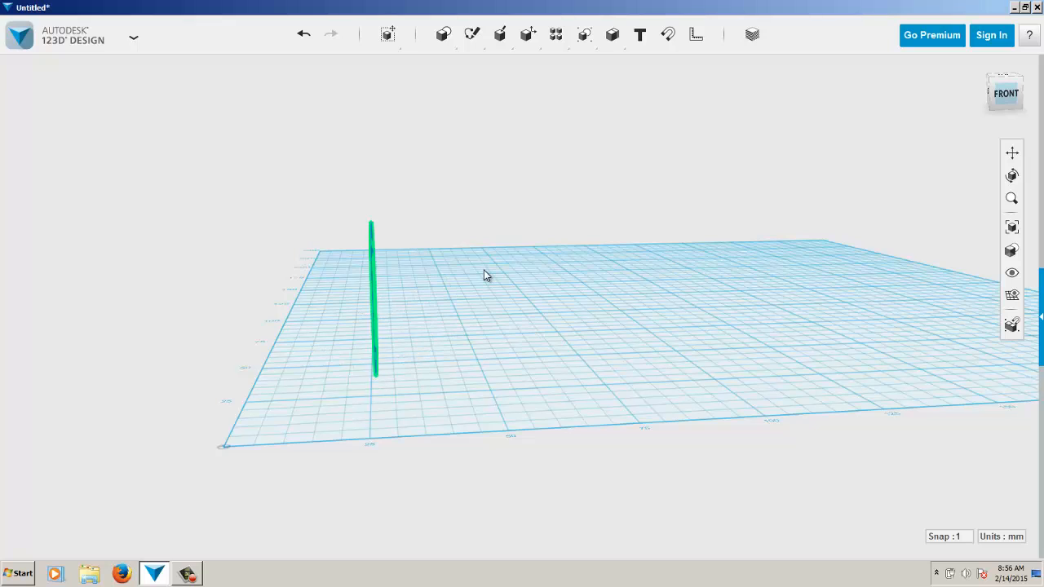
- Duplicate the upright circle and move the copy along its normal, parallel to the original
{"action": "right_click_drag", "start_coordinate": [483, 273], "coordinate": [471, 270]}
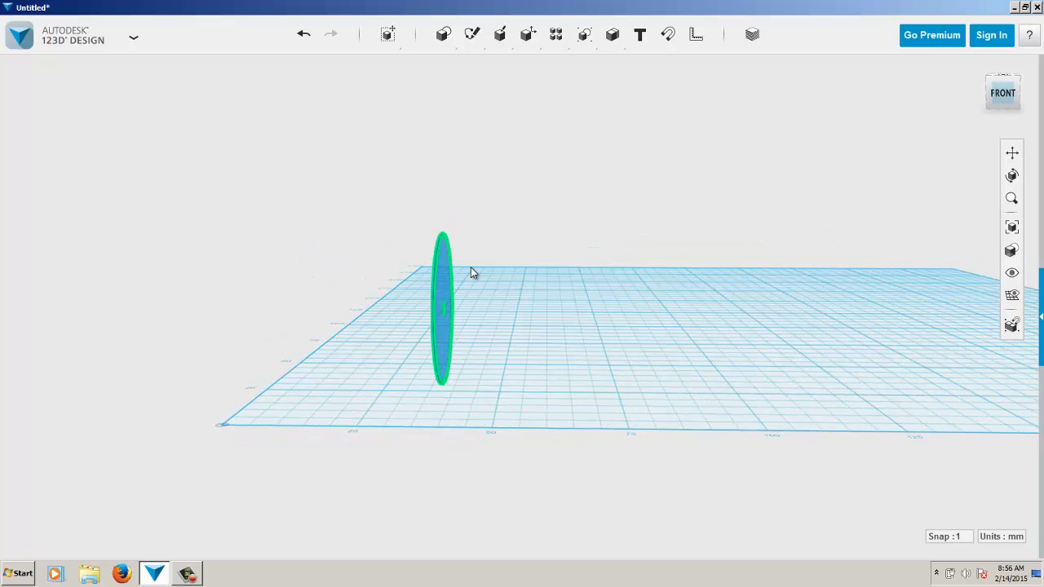
{"action": "left_click", "coordinate": [447, 276]}
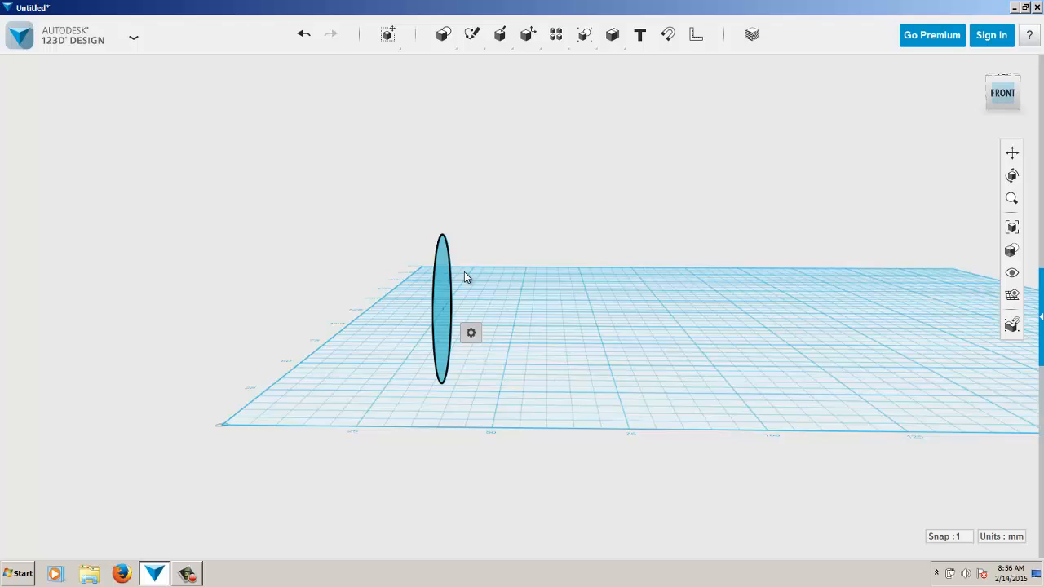
{"action": "key", "text": "ctrl+t"}
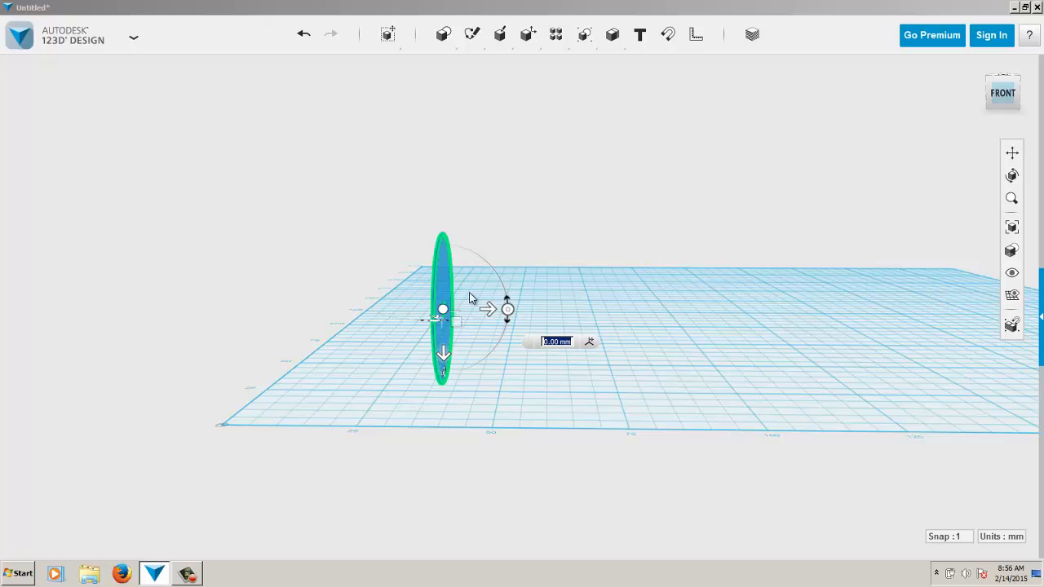
{"action": "left_click_drag", "start_coordinate": [487, 308], "coordinate": [604, 329]}
{"action": "right_click_drag", "start_coordinate": [604, 329], "coordinate": [585, 329]}
{"action": "left_click", "coordinate": [764, 269]}
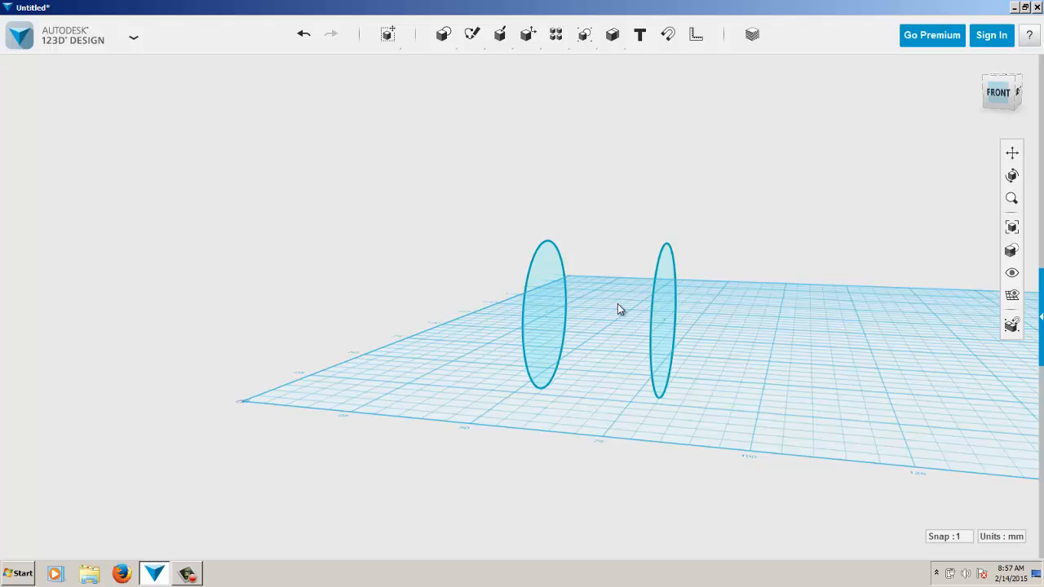
- Duplicate the second circle and move the copy about 46 mm further along the same axis
{"action": "left_click", "coordinate": [667, 299]}
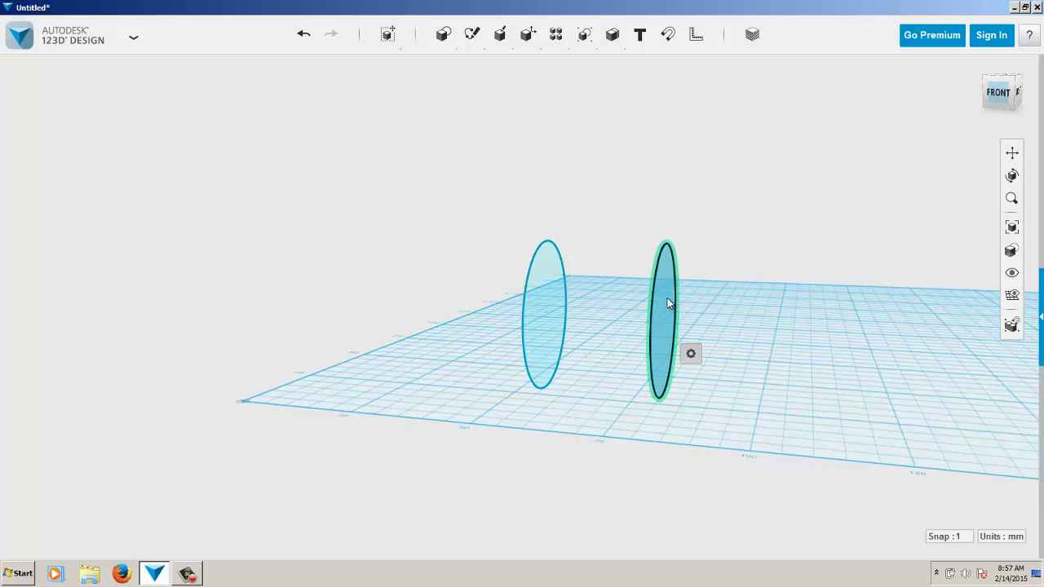
{"action": "key", "text": "ctrl+t"}
{"action": "left_click_drag", "start_coordinate": [708, 322], "coordinate": [863, 327]}
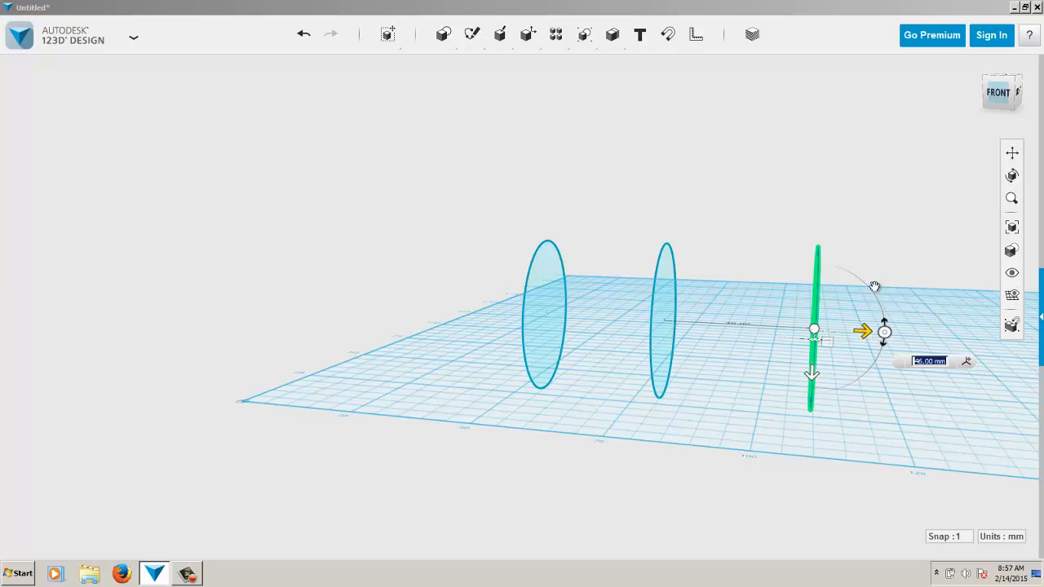
{"action": "left_click", "coordinate": [909, 242]}
- Scale the middle circle up uniformly by a factor of about 1.42
{"action": "right_click_drag", "start_coordinate": [909, 238], "coordinate": [884, 250]}
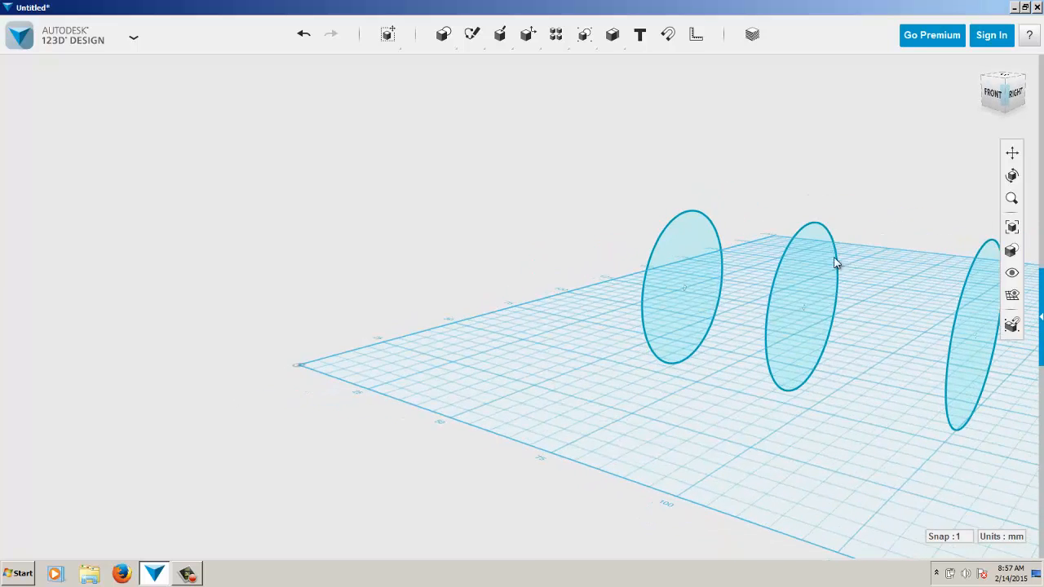
{"action": "left_click", "coordinate": [810, 275]}
{"action": "mouse_move", "coordinate": [796, 326]}
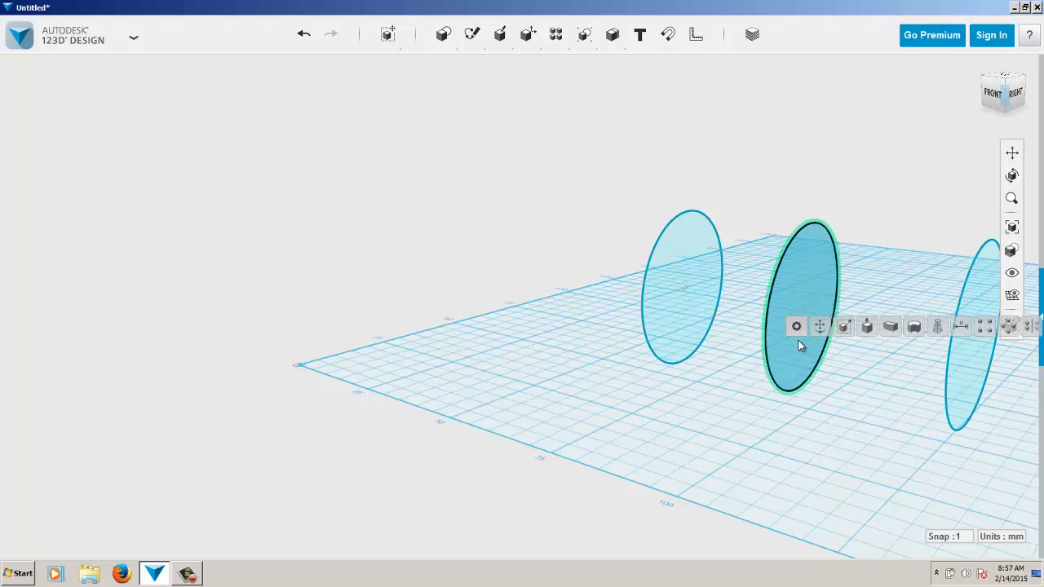
{"action": "left_click", "coordinate": [843, 326]}
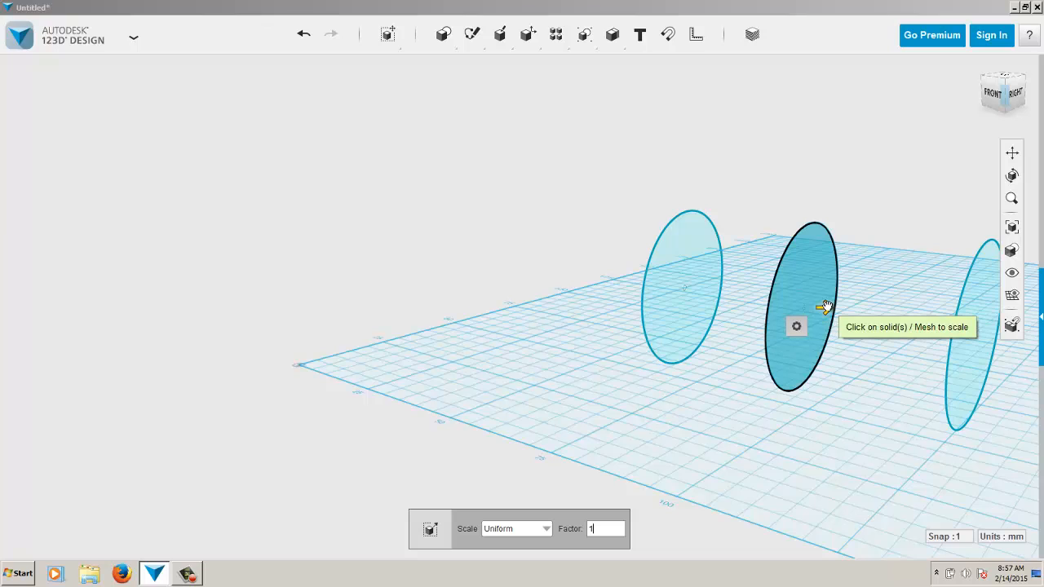
{"action": "left_click_drag", "start_coordinate": [825, 307], "coordinate": [840, 307]}
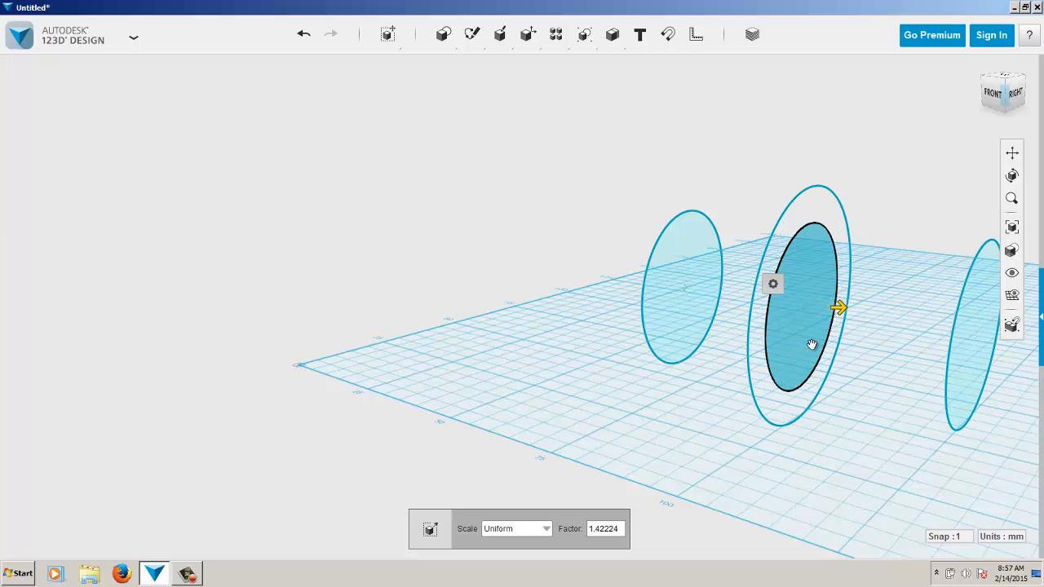
{"action": "left_click", "coordinate": [807, 445]}
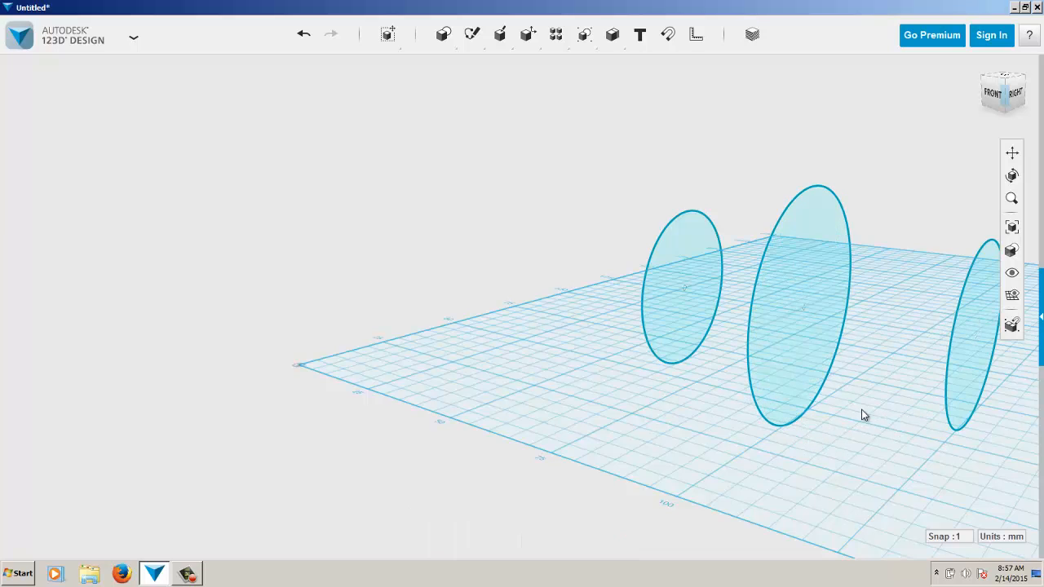
- Scale the third circle down uniformly by a factor of about 0.625
{"action": "left_click", "coordinate": [969, 364]}
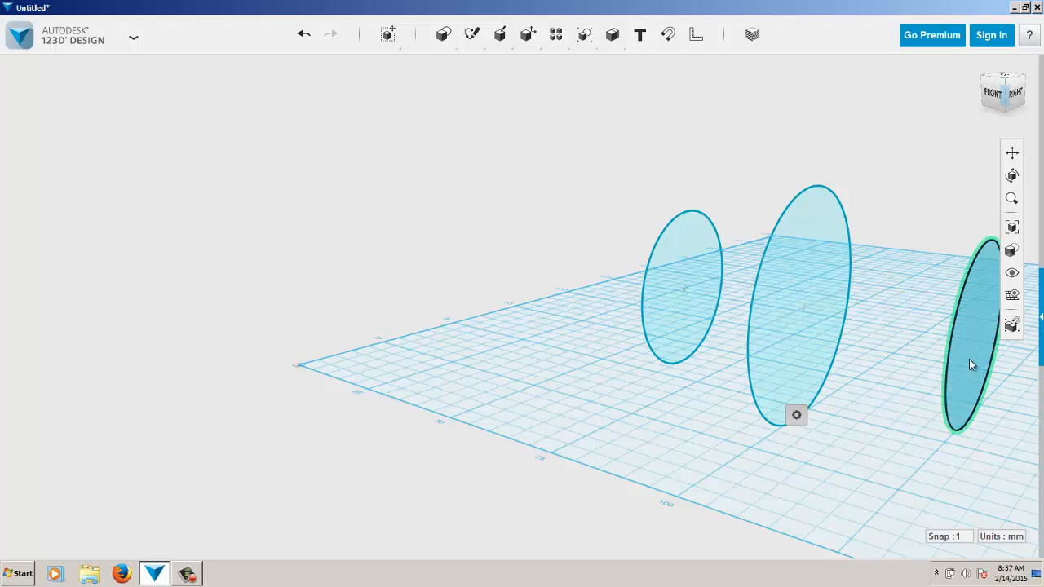
{"action": "mouse_move", "coordinate": [805, 421]}
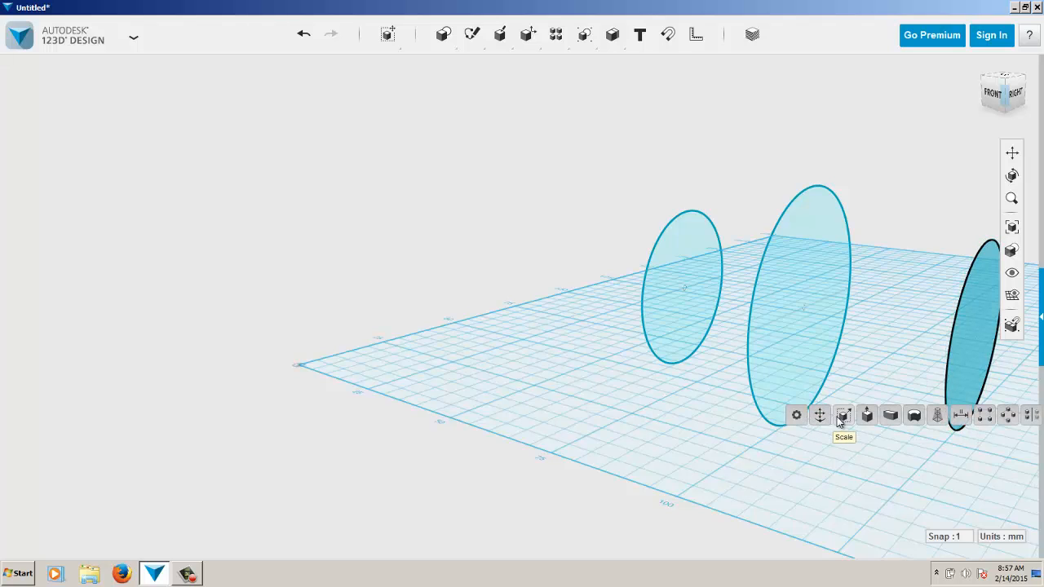
{"action": "left_click", "coordinate": [843, 416]}
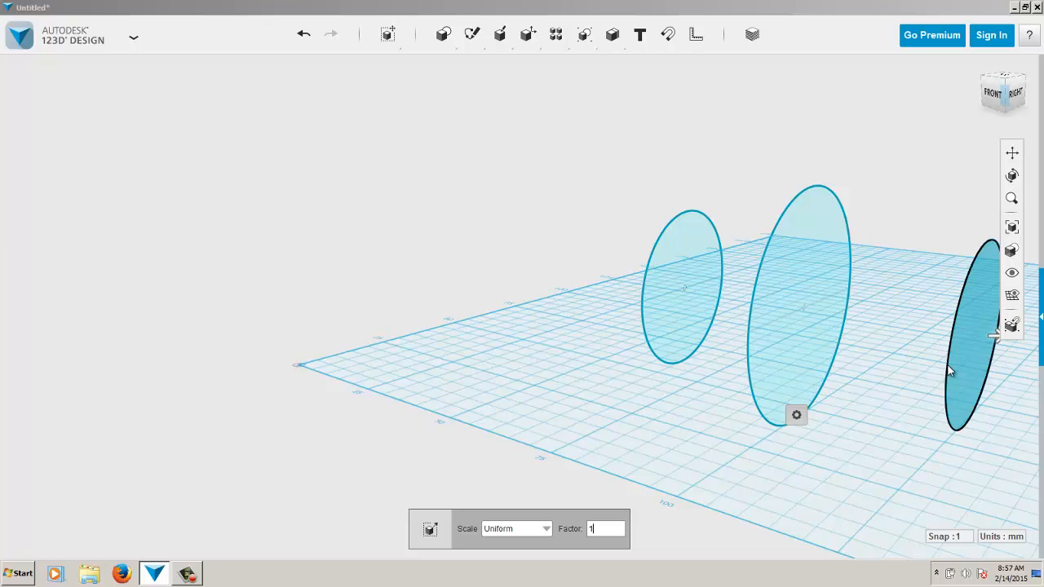
{"action": "left_click_drag", "start_coordinate": [985, 337], "coordinate": [971, 342]}
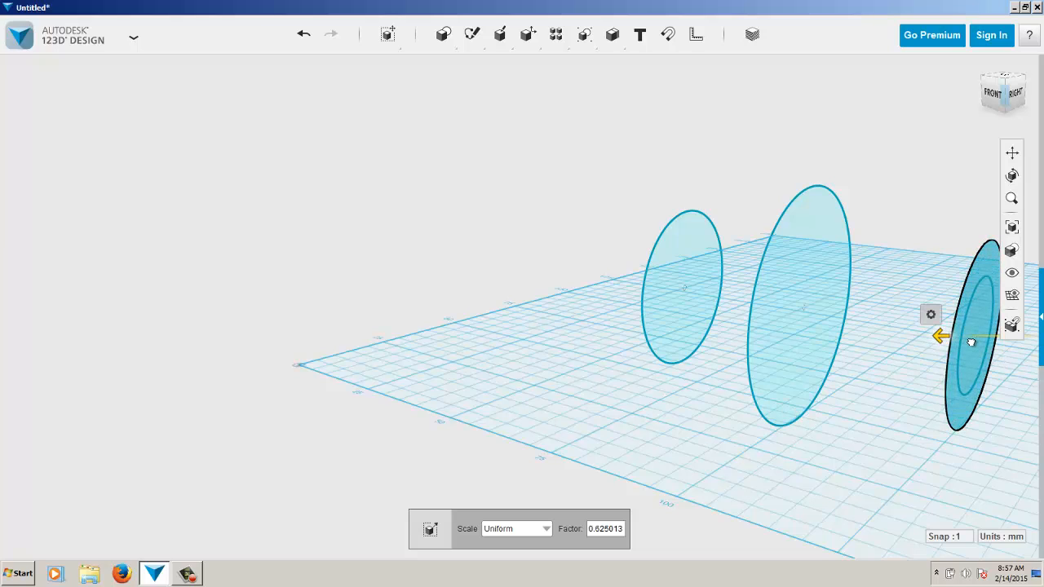
{"action": "left_click", "coordinate": [901, 398]}
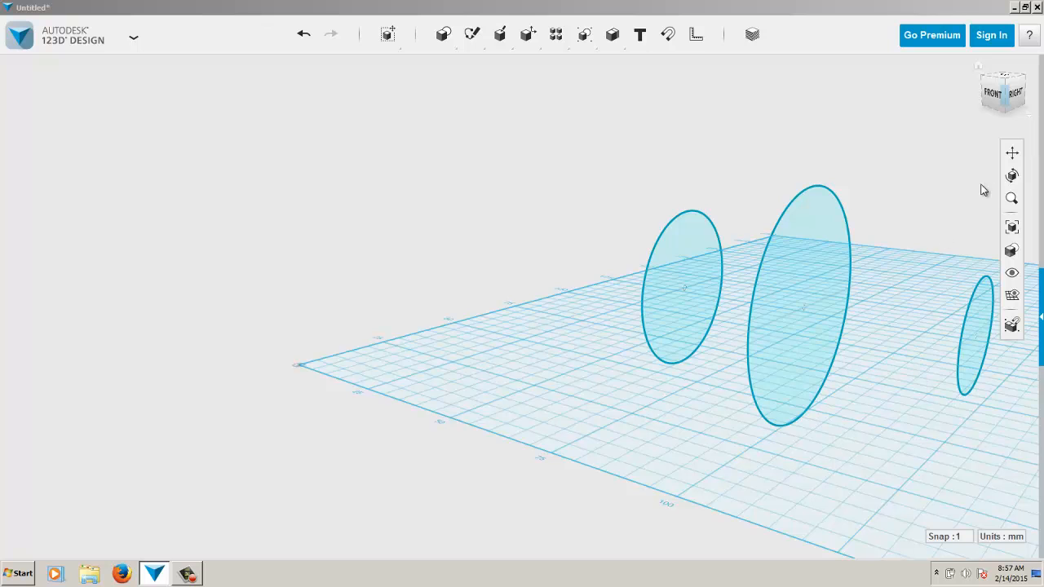
- Loft a solid between the first circle and the enlarged middle circle
{"action": "left_click", "coordinate": [1011, 153]}
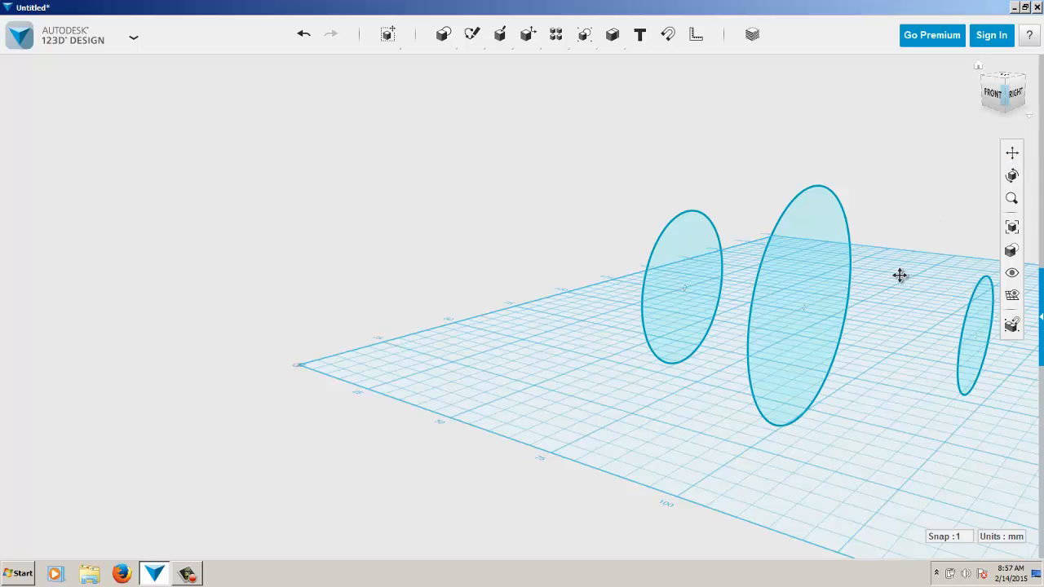
{"action": "left_click_drag", "start_coordinate": [899, 275], "coordinate": [645, 254]}
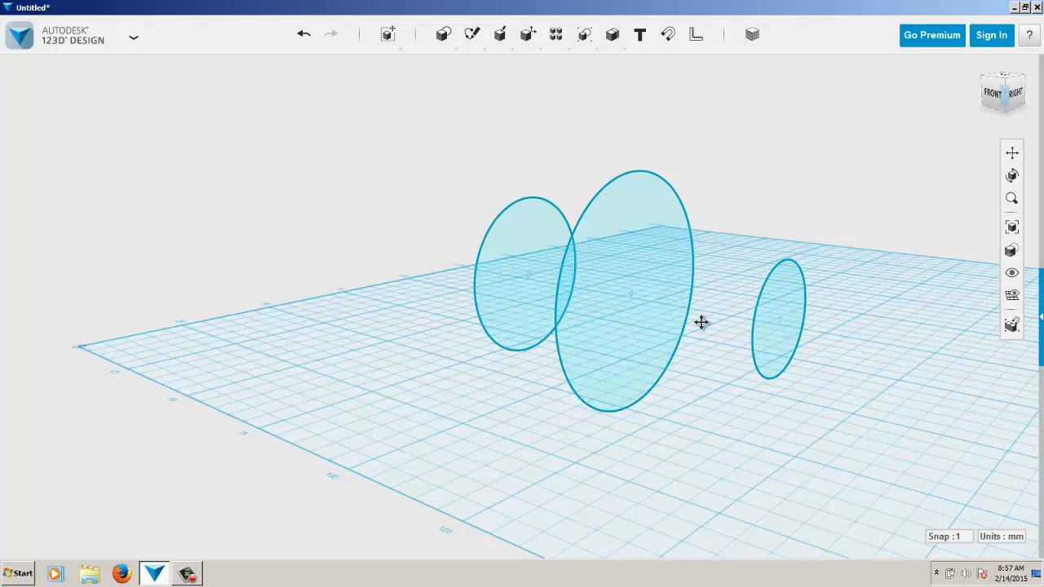
{"action": "right_click_drag", "start_coordinate": [703, 327], "coordinate": [727, 336]}
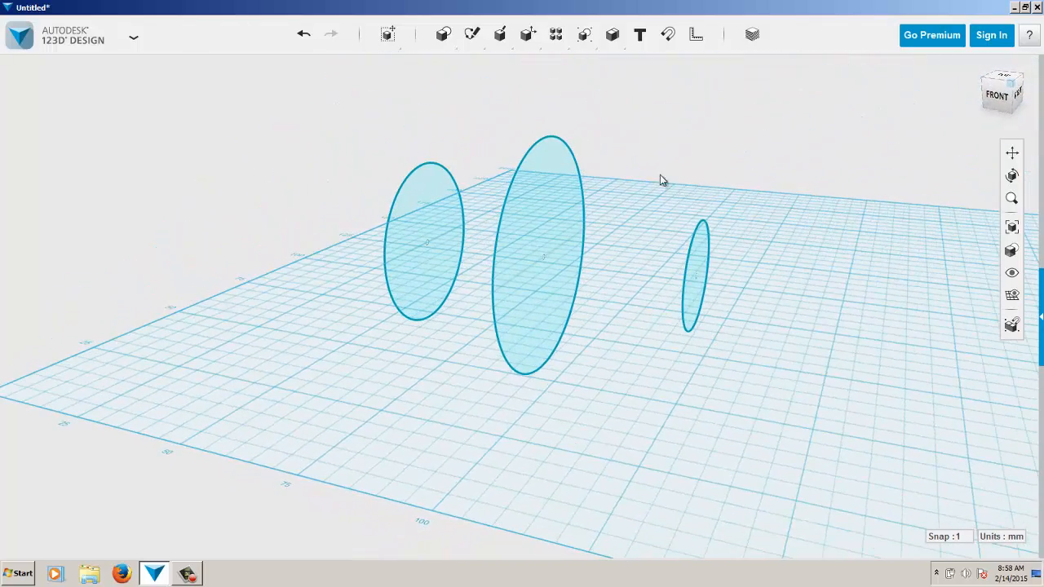
{"action": "mouse_move", "coordinate": [499, 34]}
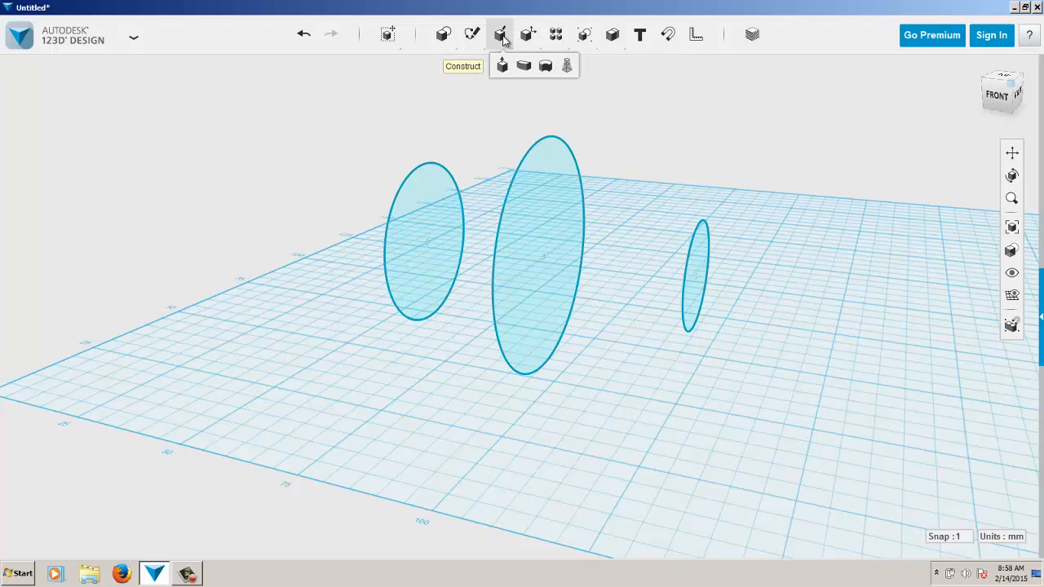
{"action": "left_click", "coordinate": [567, 66]}
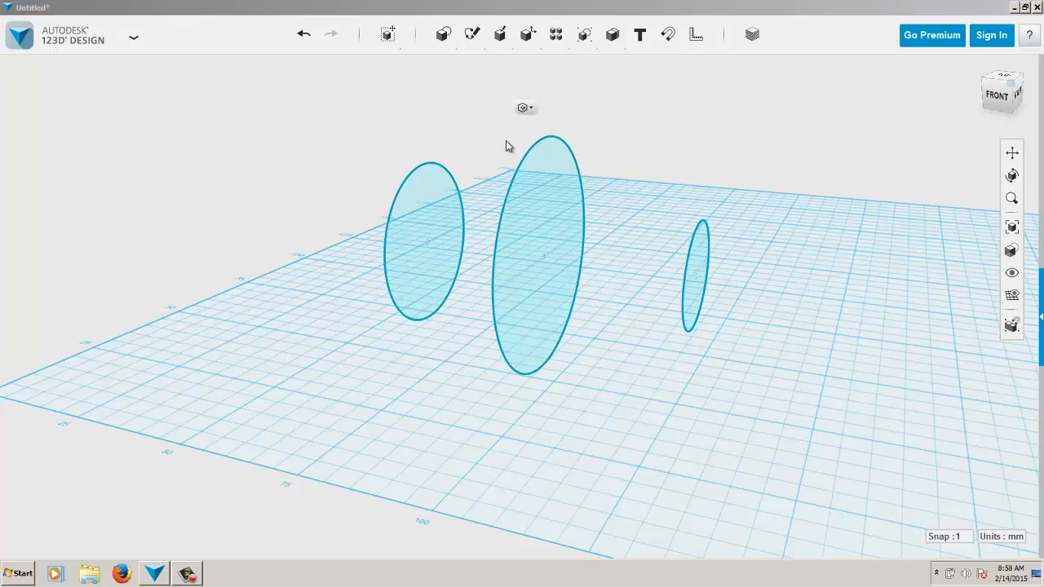
{"action": "left_click", "coordinate": [414, 215]}
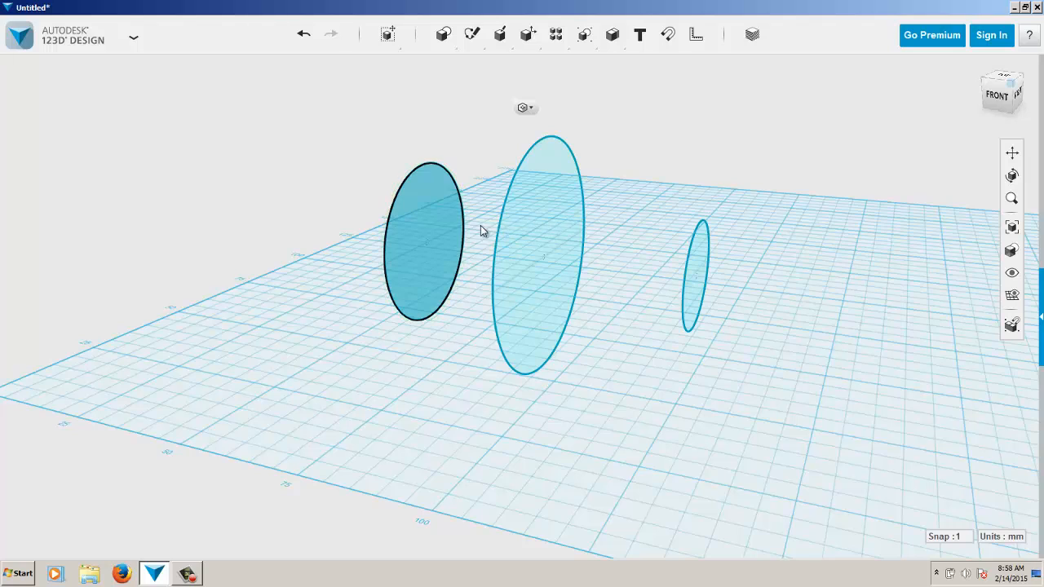
{"action": "left_click", "coordinate": [509, 226]}
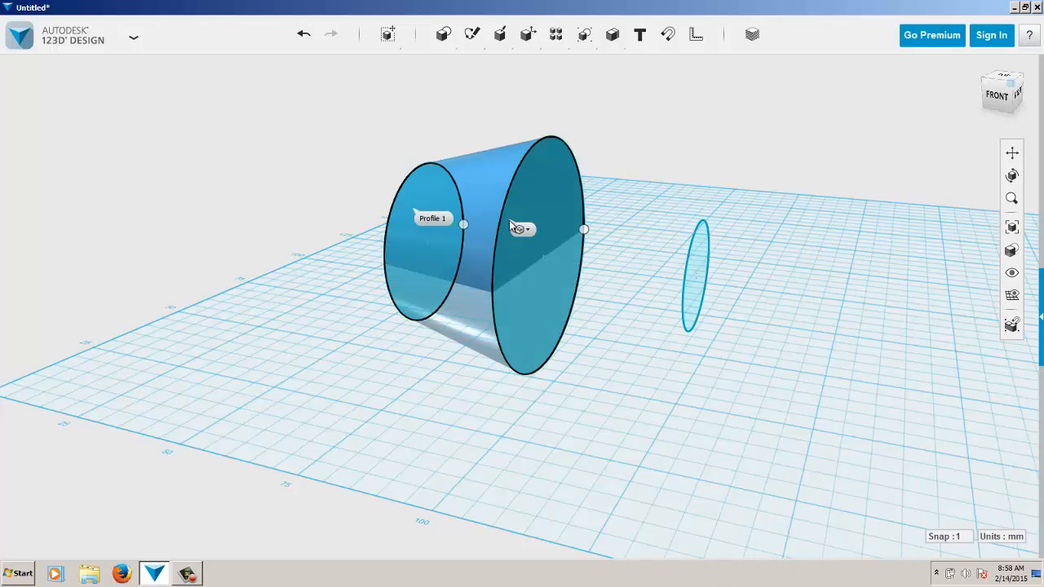
- Loft a second solid from the middle circle to the small third circle
{"action": "mouse_move", "coordinate": [504, 39]}
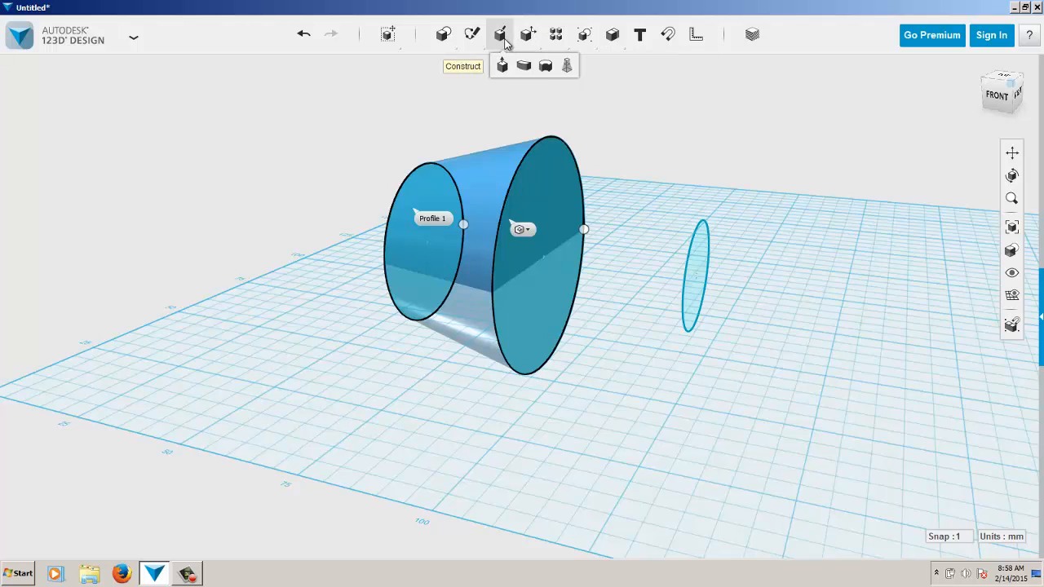
{"action": "left_click", "coordinate": [569, 117]}
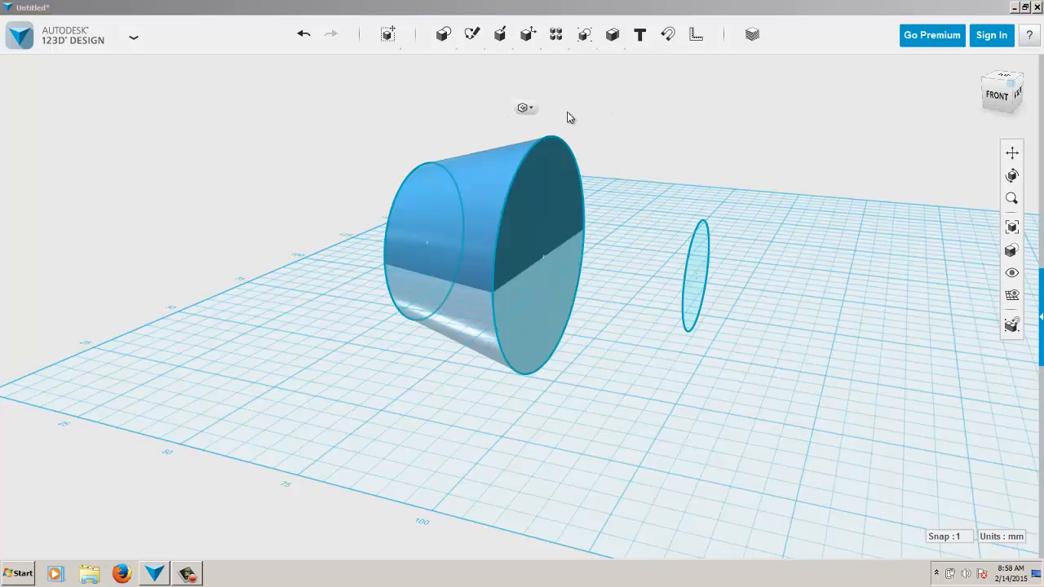
{"action": "left_click", "coordinate": [548, 173]}
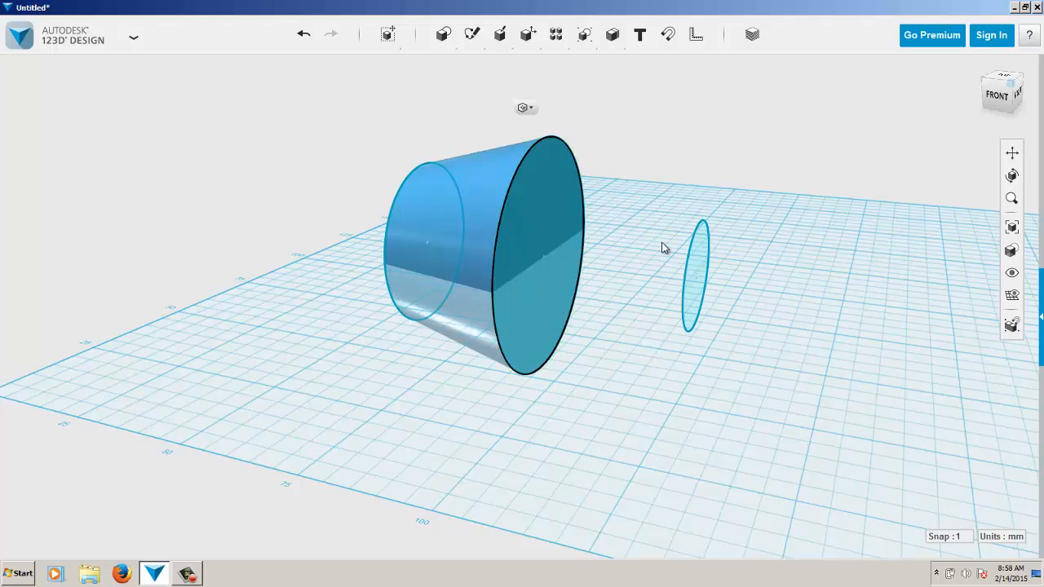
{"action": "left_click", "coordinate": [703, 265]}
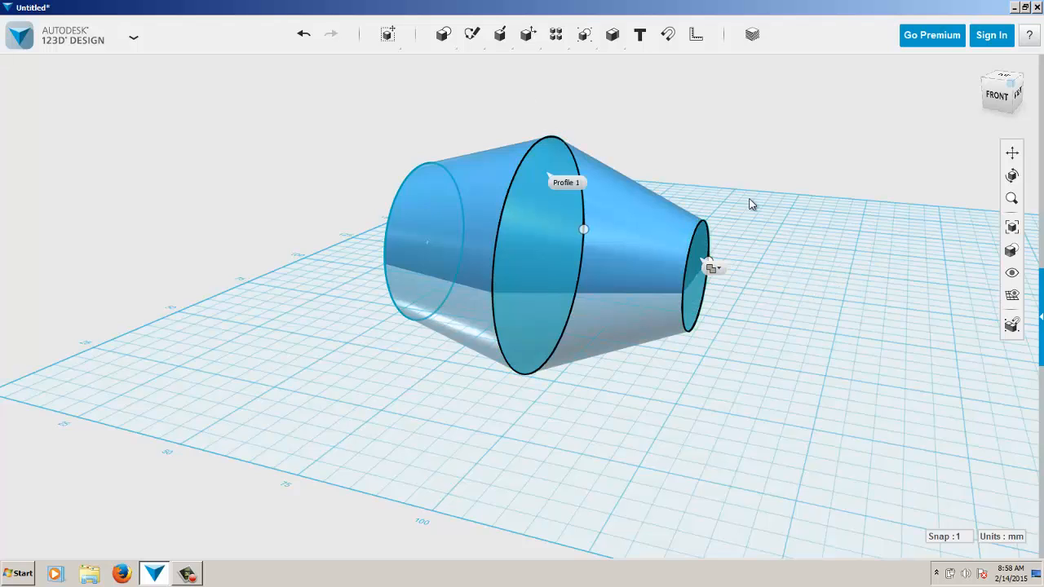
- Finish the second loft and move the joined double-cone solid away from the circles to the back of the grid
{"action": "left_click", "coordinate": [774, 183]}
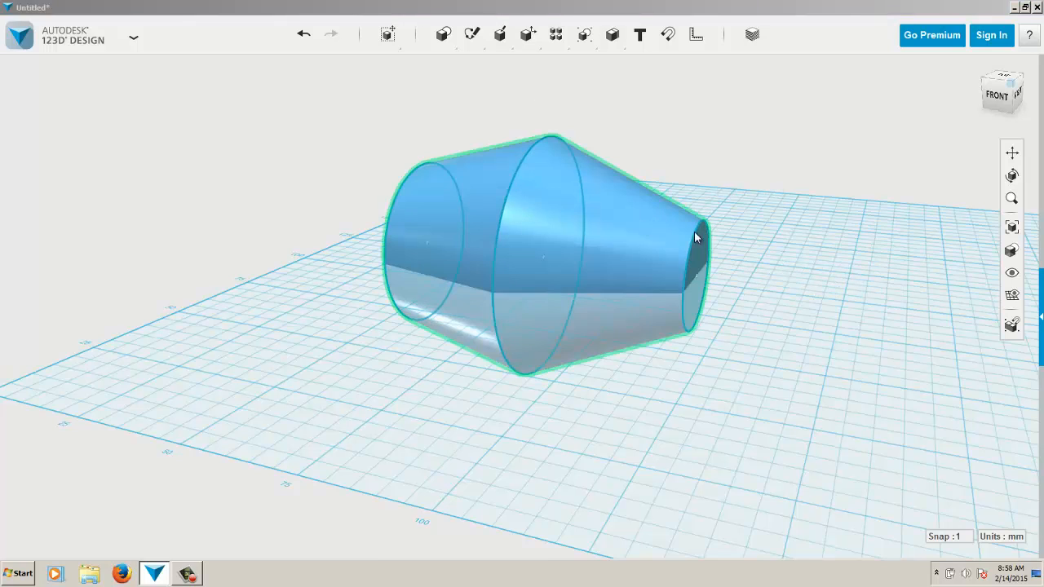
{"action": "left_click_drag", "start_coordinate": [694, 231], "coordinate": [800, 220]}
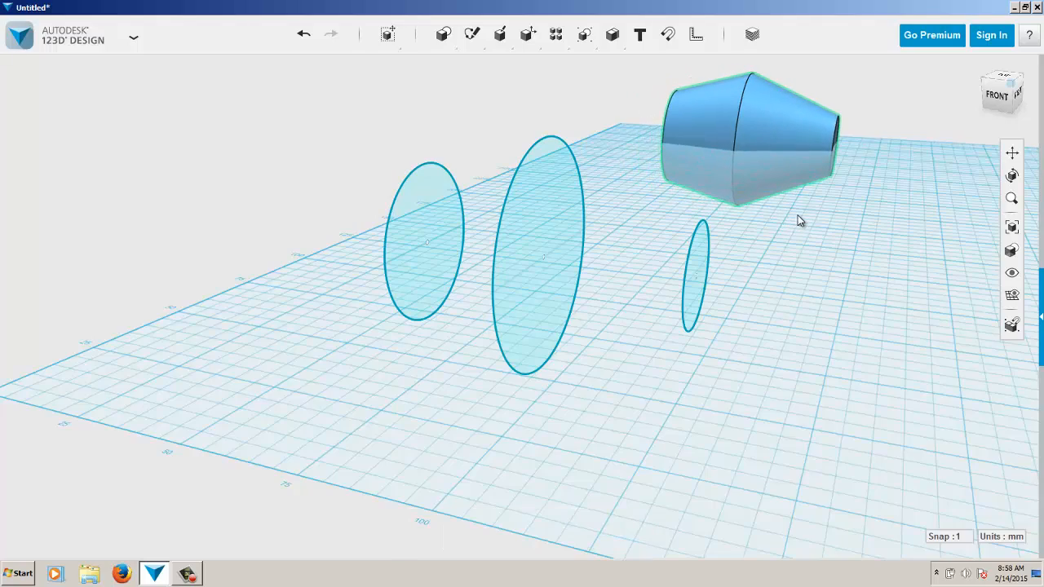
{"action": "mouse_move", "coordinate": [799, 220]}
{"action": "right_mouse_down"}
{"action": "mouse_move", "coordinate": [766, 205]}
{"action": "mouse_move", "coordinate": [768, 223]}
{"action": "mouse_move", "coordinate": [804, 215]}
{"action": "right_mouse_up"}
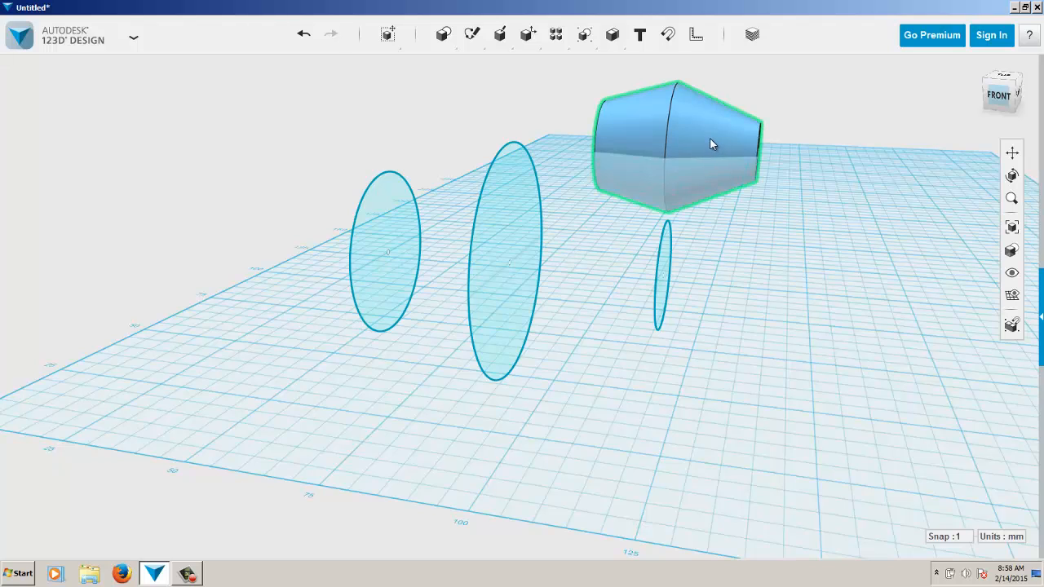
{"action": "left_click_drag", "start_coordinate": [711, 141], "coordinate": [659, 185]}
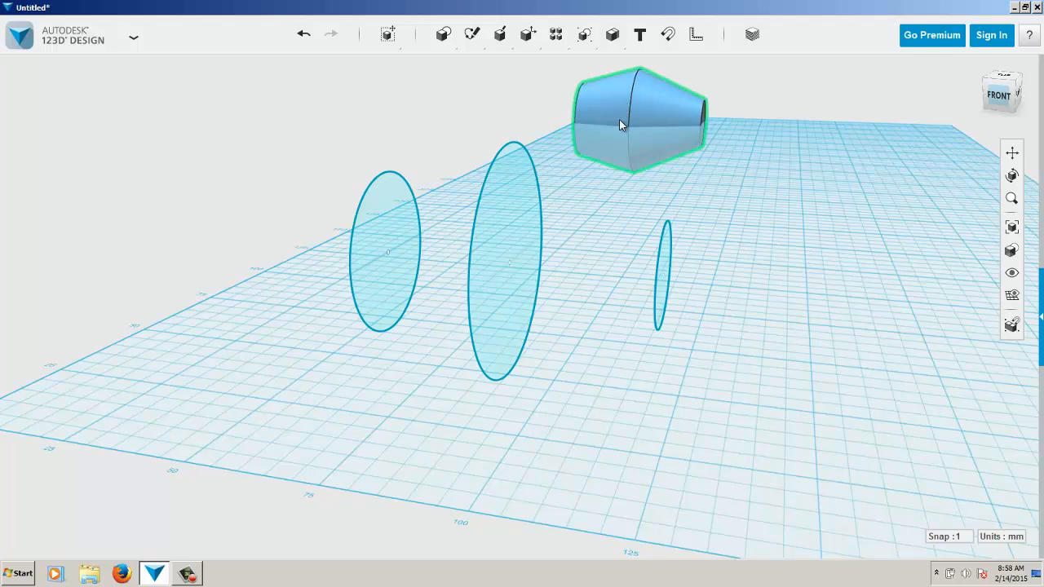
- Loft one smooth solid through all three circles together and place it beside the double-cone solid
{"action": "left_click", "coordinate": [390, 220]}
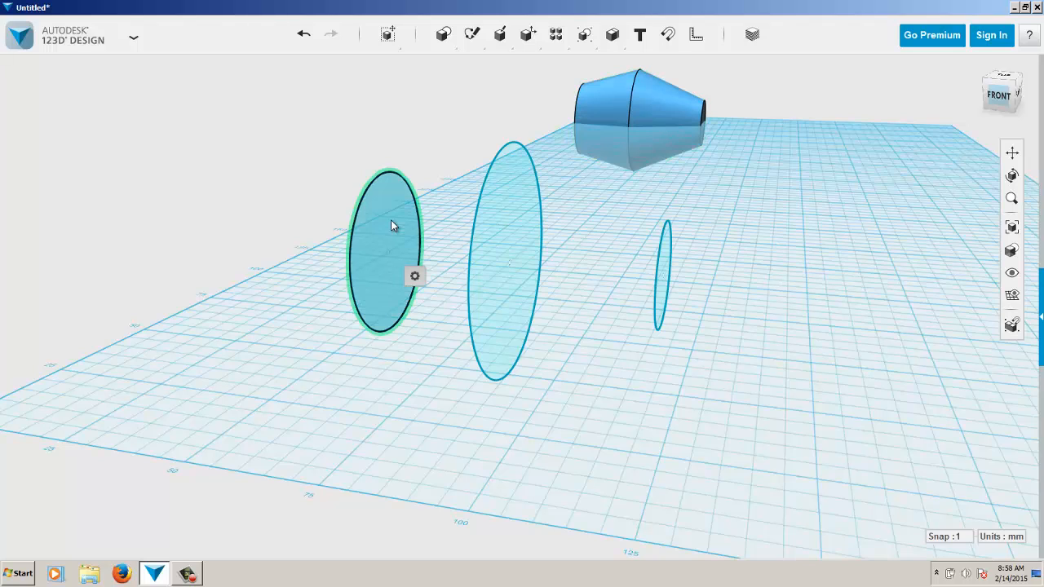
{"action": "left_click", "coordinate": [496, 227]}
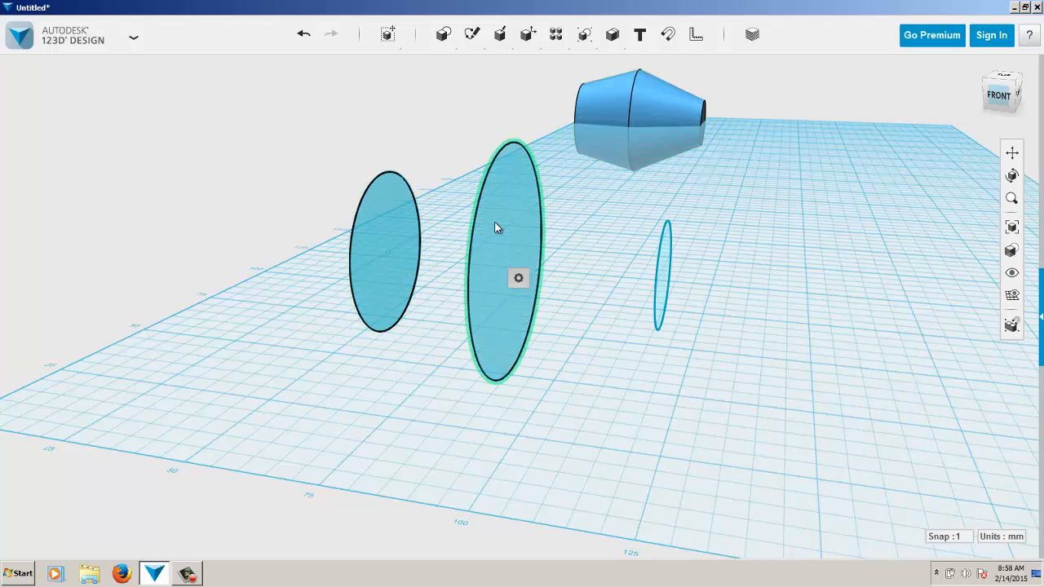
{"action": "left_click", "coordinate": [665, 259]}
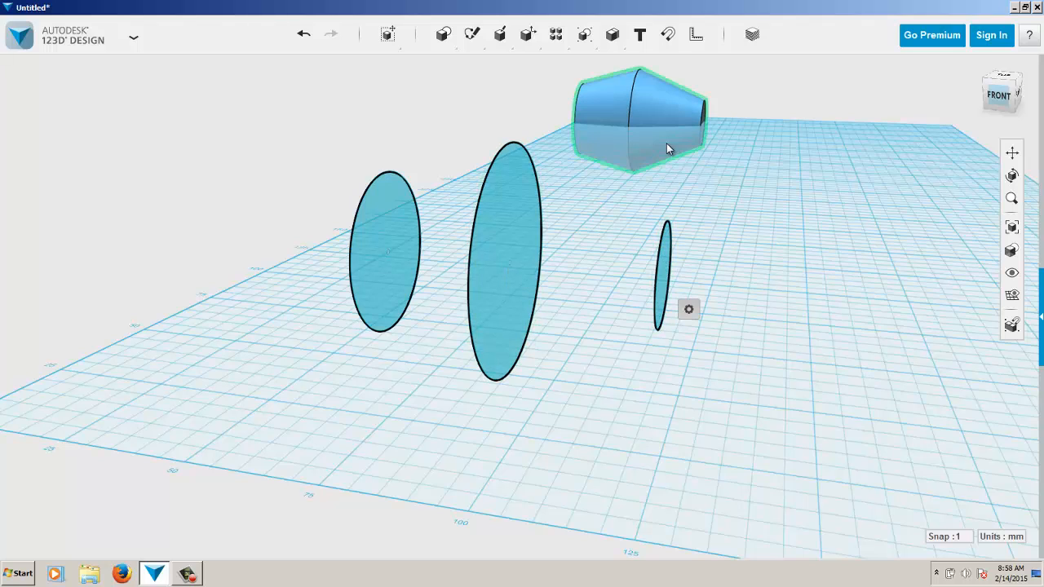
{"action": "mouse_move", "coordinate": [500, 47]}
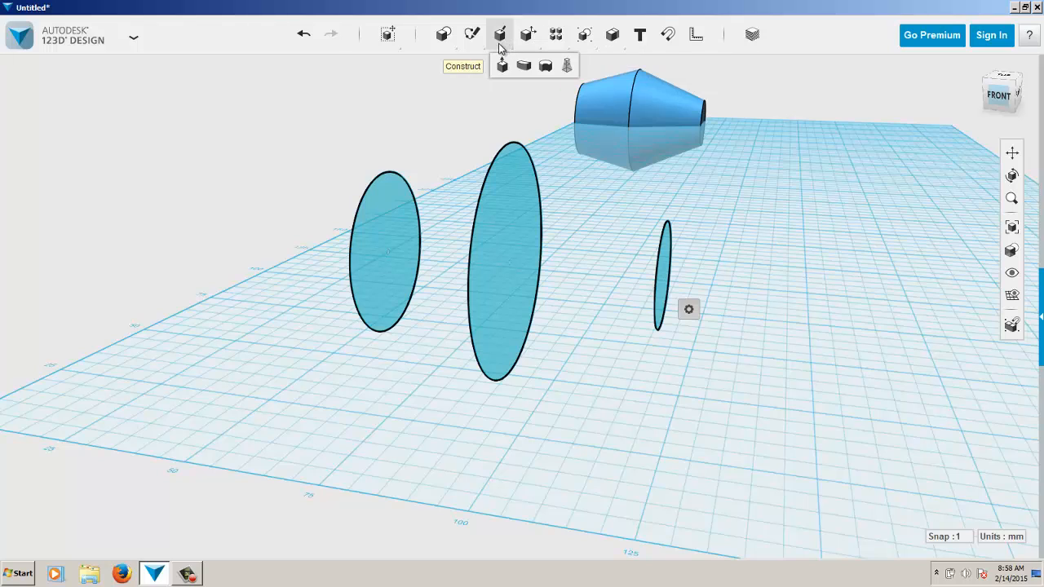
{"action": "left_click", "coordinate": [567, 66]}
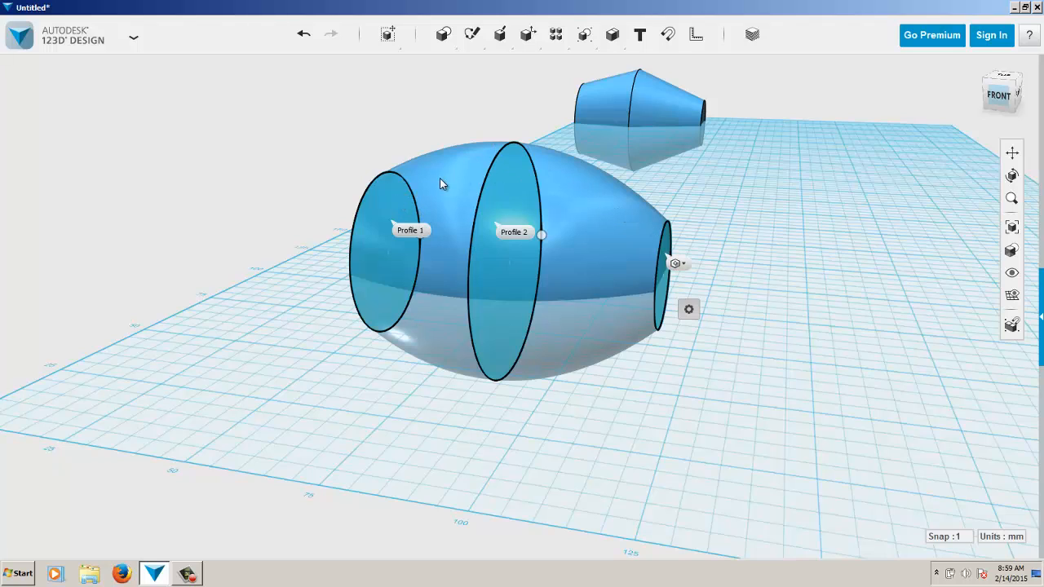
{"action": "left_click_drag", "start_coordinate": [445, 181], "coordinate": [807, 187]}
{"action": "left_click", "coordinate": [552, 208]}
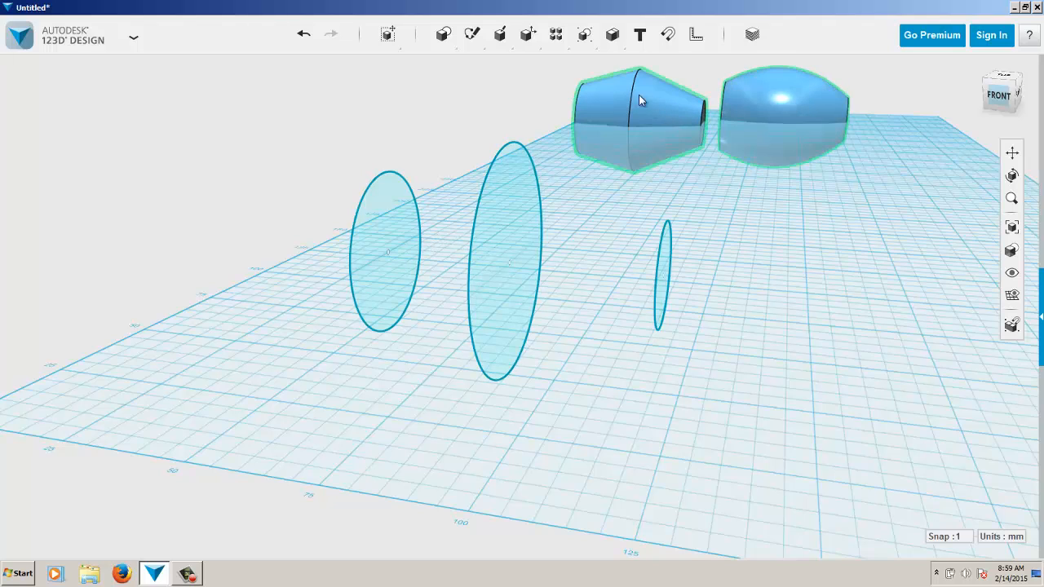
- Move the large middle circle vertically downward so it sits lower than the two outer circles
{"action": "right_click_drag", "start_coordinate": [806, 156], "coordinate": [802, 130]}
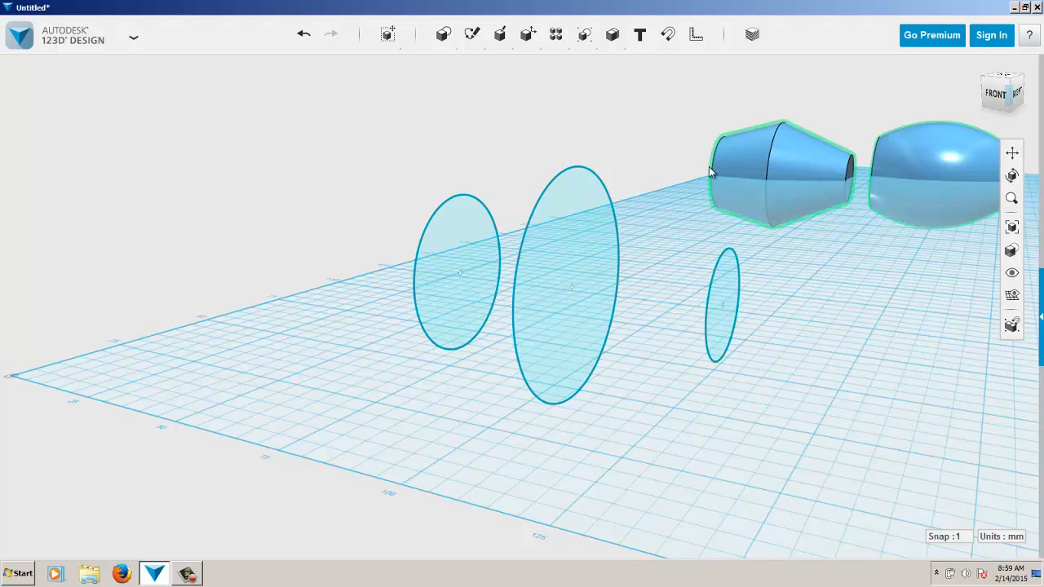
{"action": "right_click_drag", "start_coordinate": [605, 151], "coordinate": [576, 160]}
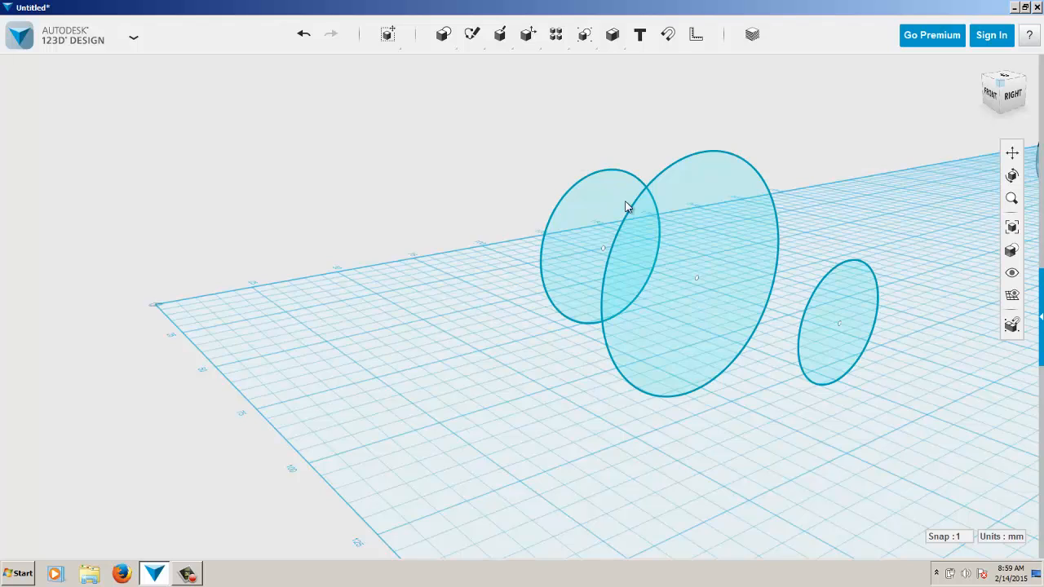
{"action": "left_click", "coordinate": [686, 242]}
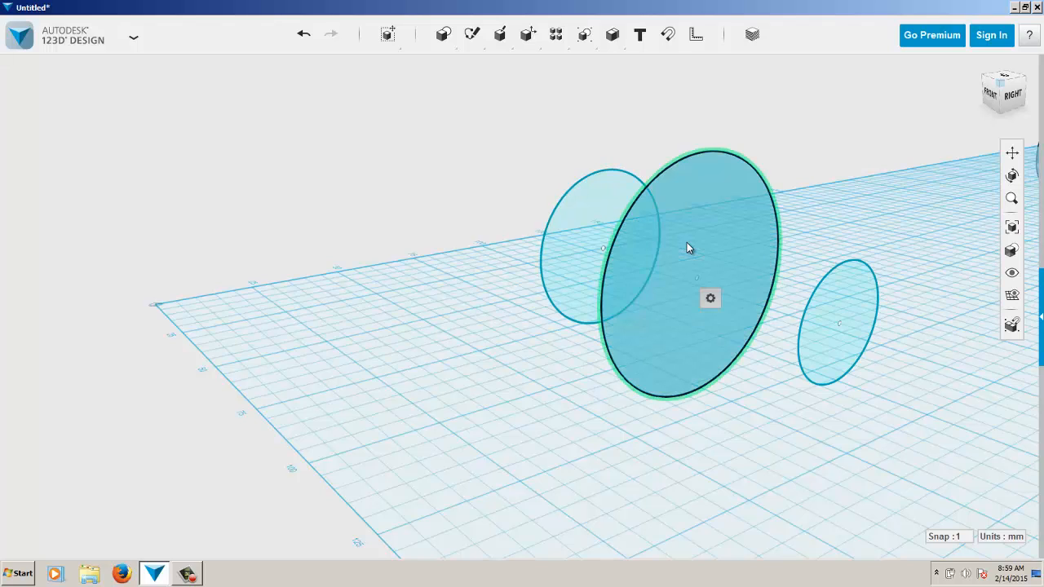
{"action": "mouse_move", "coordinate": [716, 304]}
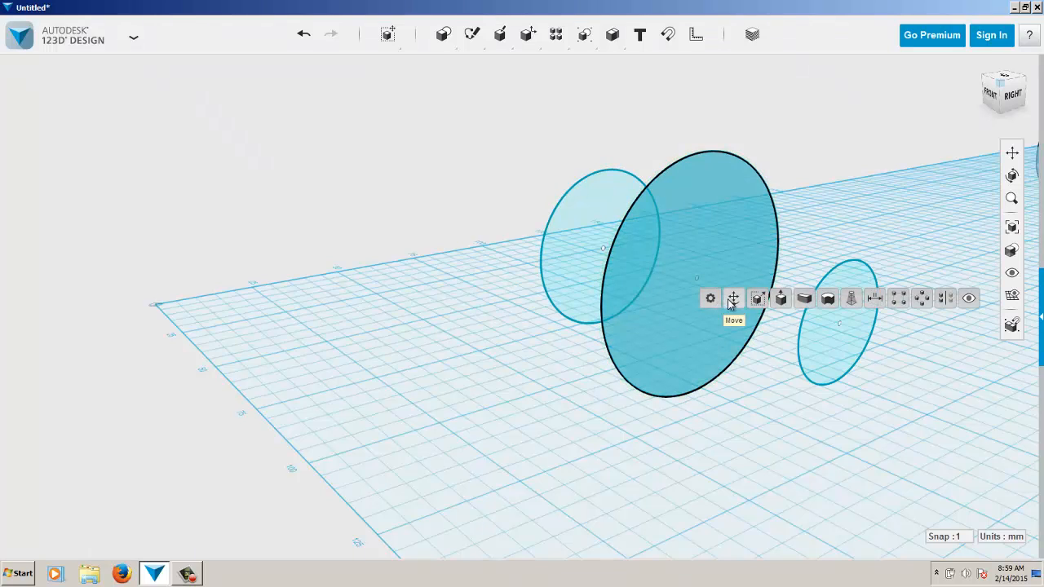
{"action": "left_click", "coordinate": [733, 300]}
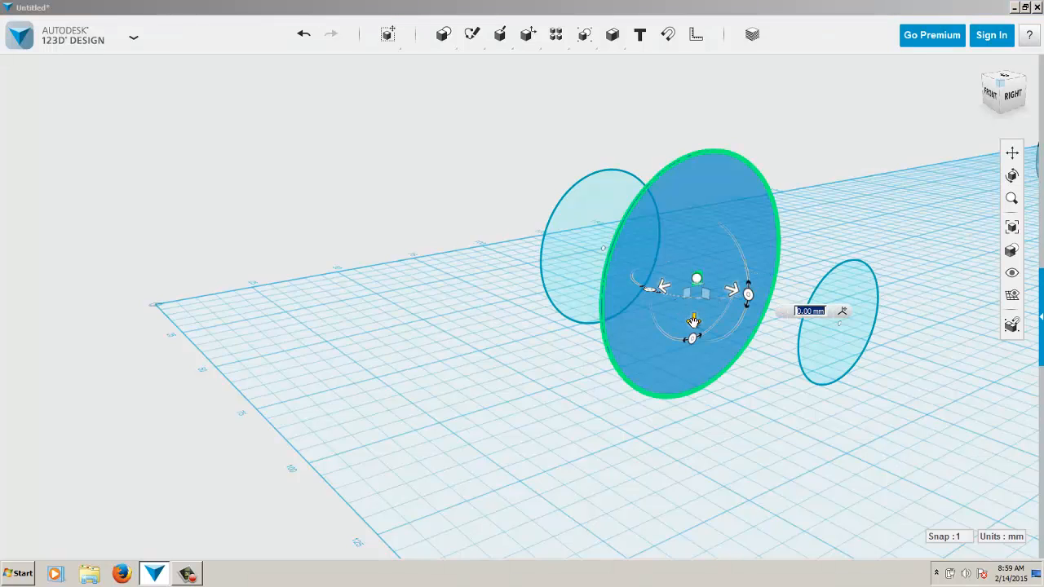
{"action": "left_click_drag", "start_coordinate": [692, 321], "coordinate": [691, 414]}
{"action": "left_click", "coordinate": [811, 221]}
{"action": "right_click_drag", "start_coordinate": [811, 220], "coordinate": [783, 203]}
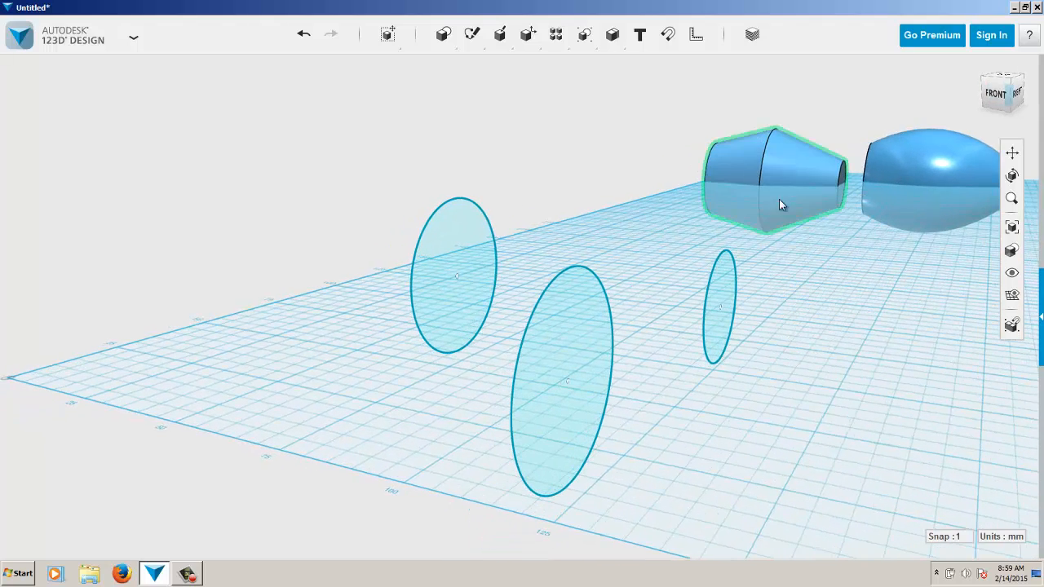
- Loft a curved solid through the first circle, the lowered middle circle and the small third circle
{"action": "left_click", "coordinate": [457, 222]}
{"action": "left_click", "coordinate": [458, 221]}
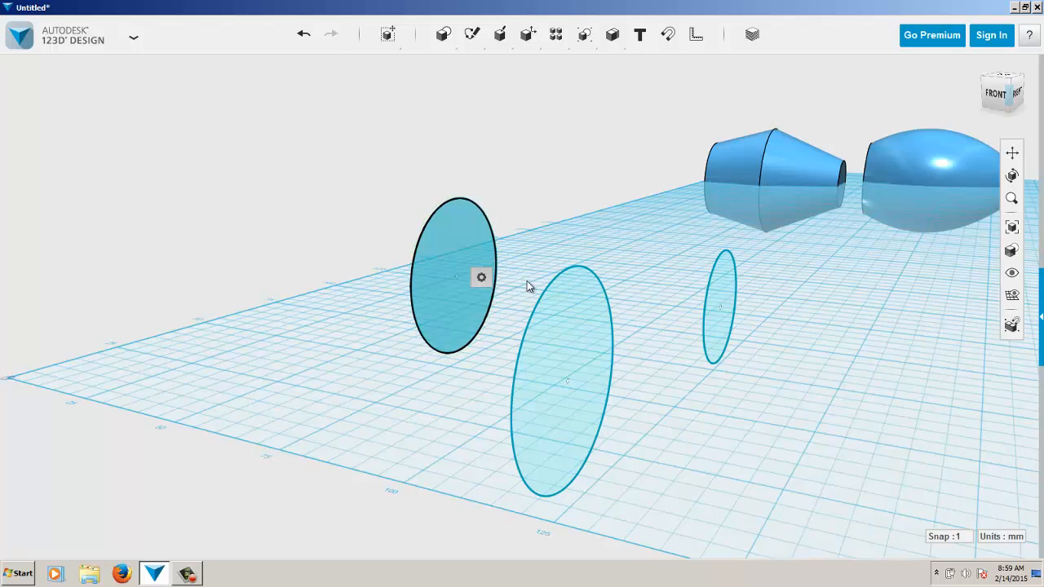
{"action": "left_click", "coordinate": [551, 307], "text": "shift"}
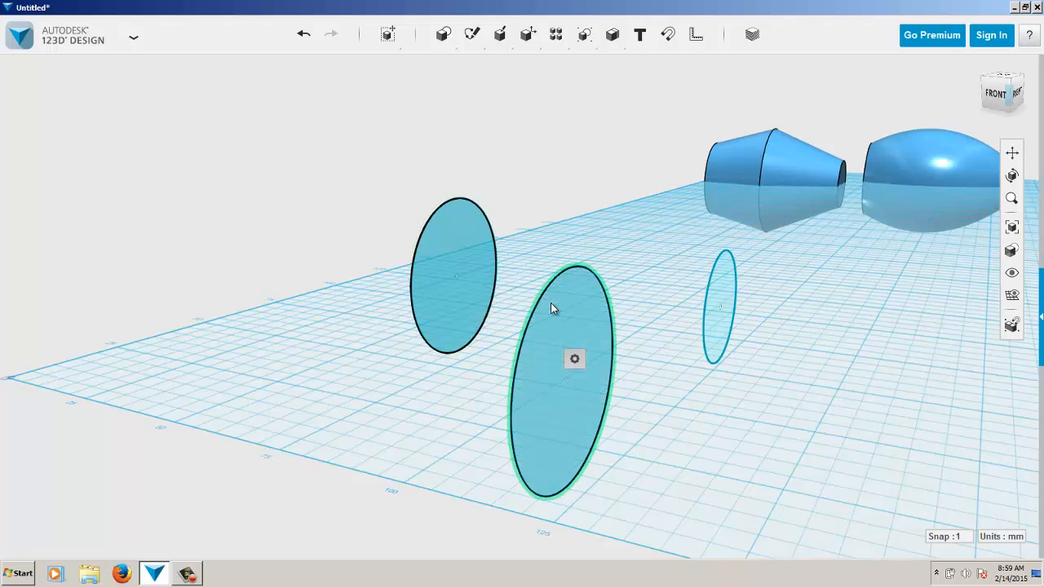
{"action": "left_click", "coordinate": [714, 308], "text": "shift"}
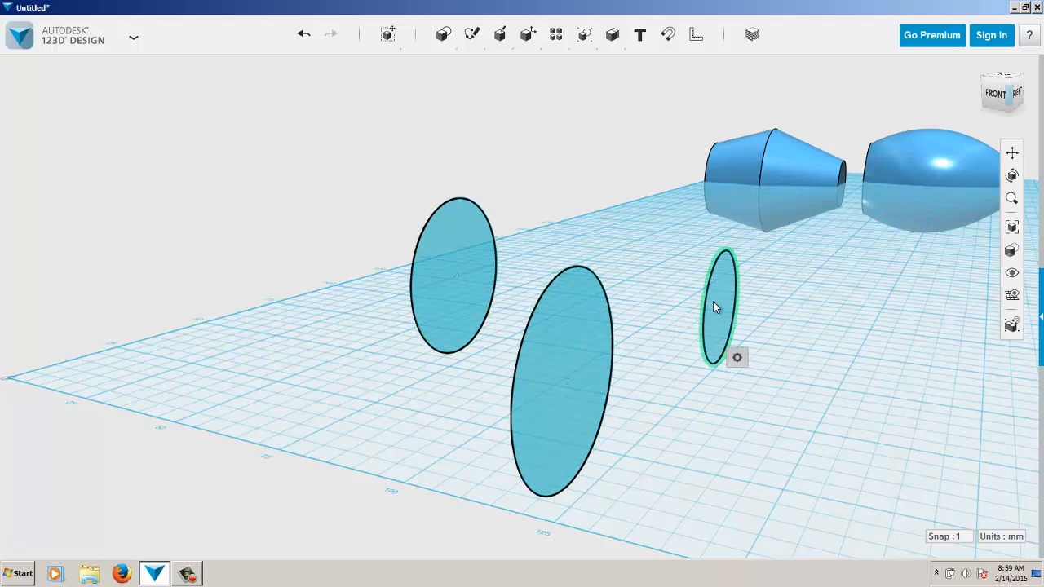
{"action": "mouse_move", "coordinate": [500, 36]}
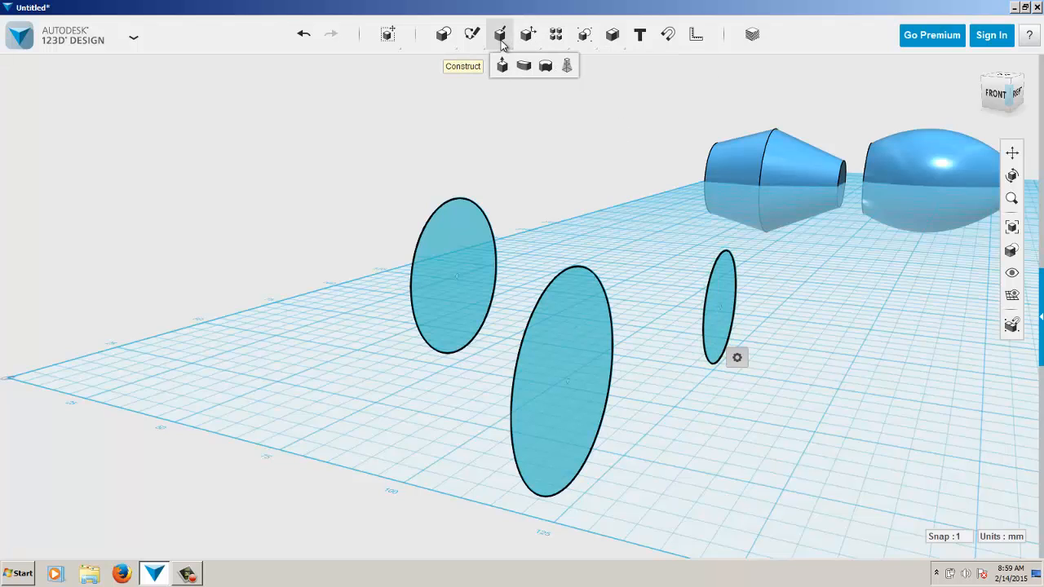
{"action": "left_click", "coordinate": [567, 67]}
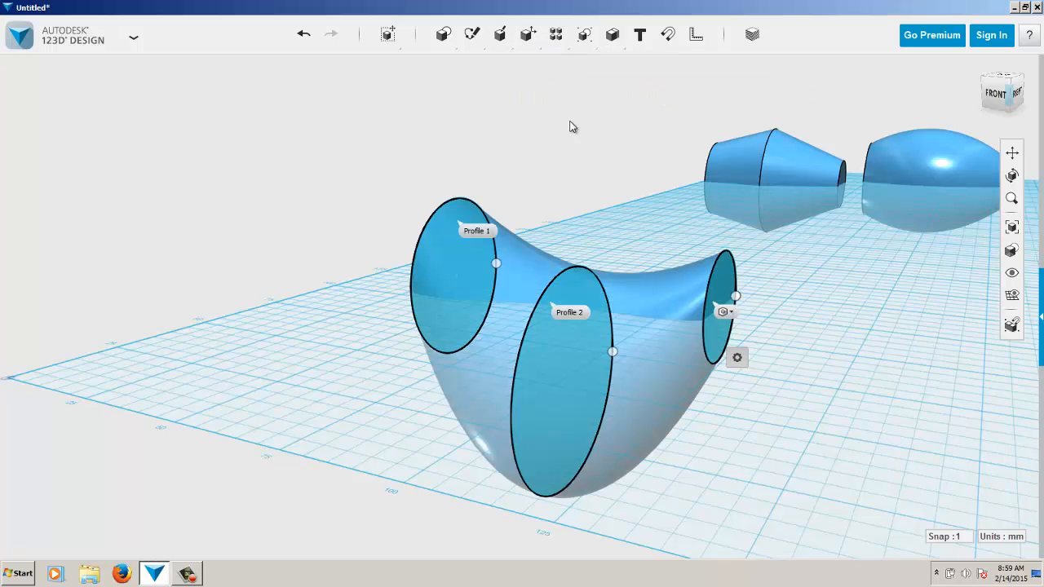
- Move the curved lofted solid behind the circles to the back of the grid
{"action": "left_click_drag", "start_coordinate": [642, 327], "coordinate": [622, 236]}
{"action": "left_click", "coordinate": [650, 329]}
{"action": "left_click_drag", "start_coordinate": [650, 331], "coordinate": [599, 237]}
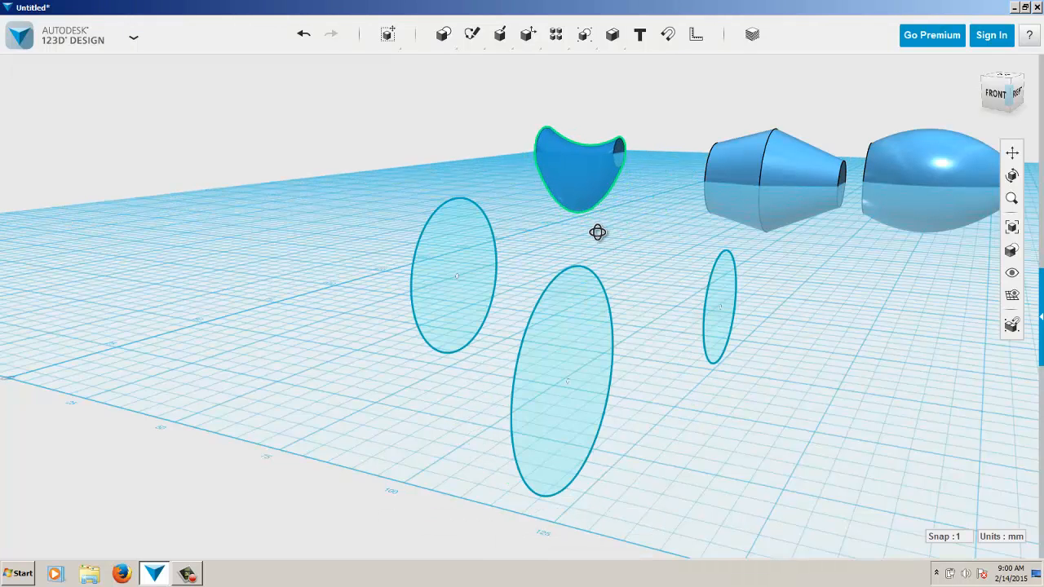
{"action": "mouse_move", "coordinate": [597, 233]}
{"action": "right_mouse_down"}
{"action": "mouse_move", "coordinate": [594, 252]}
{"action": "mouse_move", "coordinate": [580, 221]}
{"action": "mouse_move", "coordinate": [612, 230]}
{"action": "right_mouse_up"}
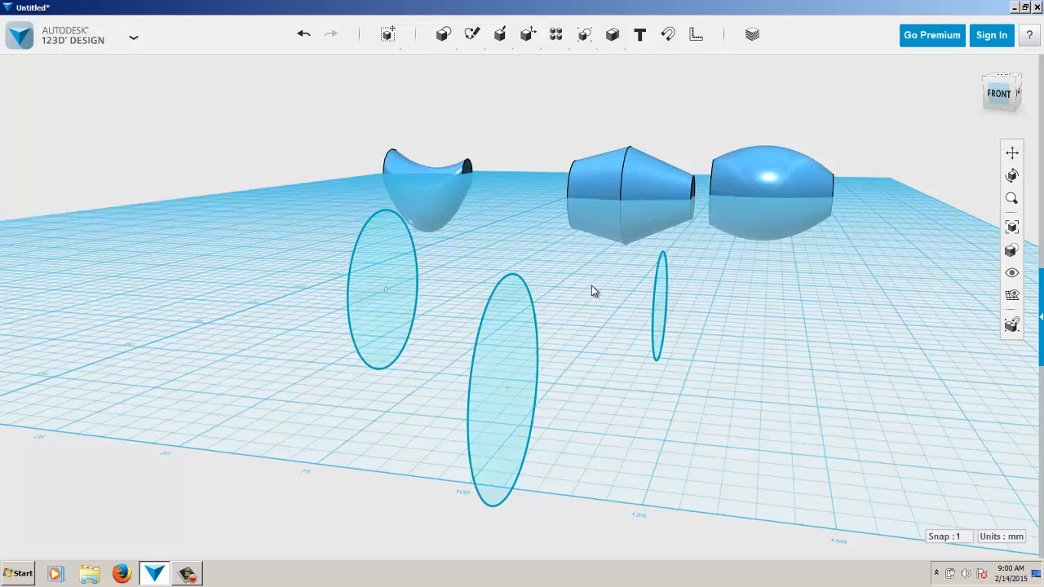
- Delete all three lofted solids: the smooth barrel, the double cone and the curved one
{"action": "left_click", "coordinate": [746, 176]}
{"action": "key", "text": "Delete"}
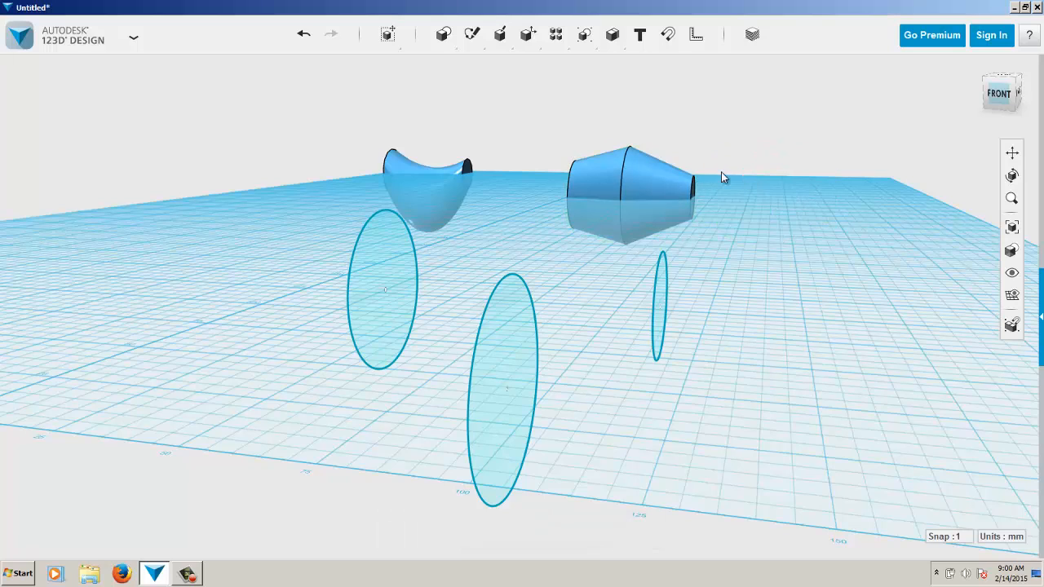
{"action": "left_click", "coordinate": [660, 188]}
{"action": "key", "text": "Delete"}
{"action": "left_click", "coordinate": [422, 177]}
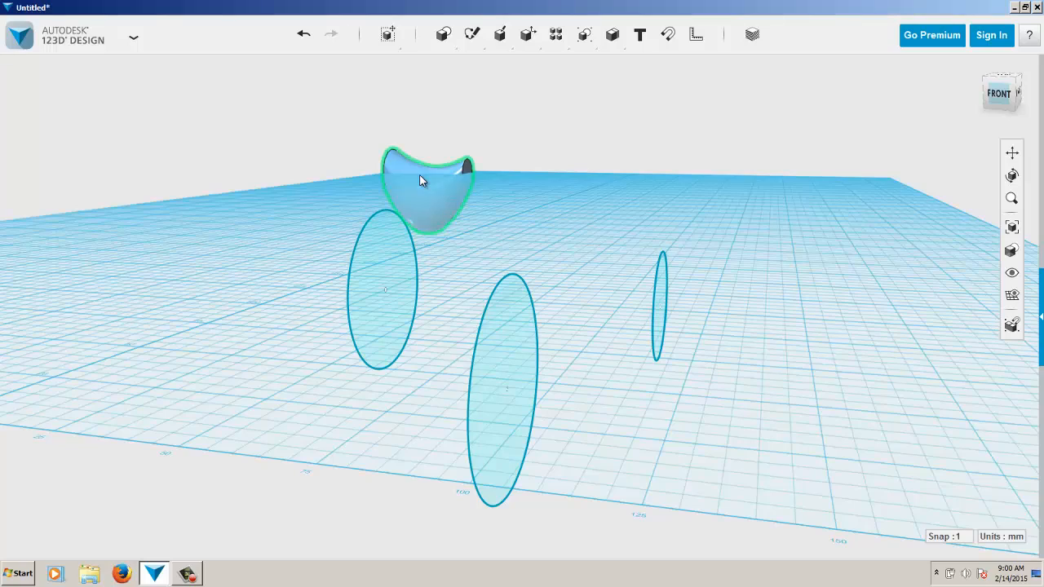
{"action": "key", "text": "Delete"}
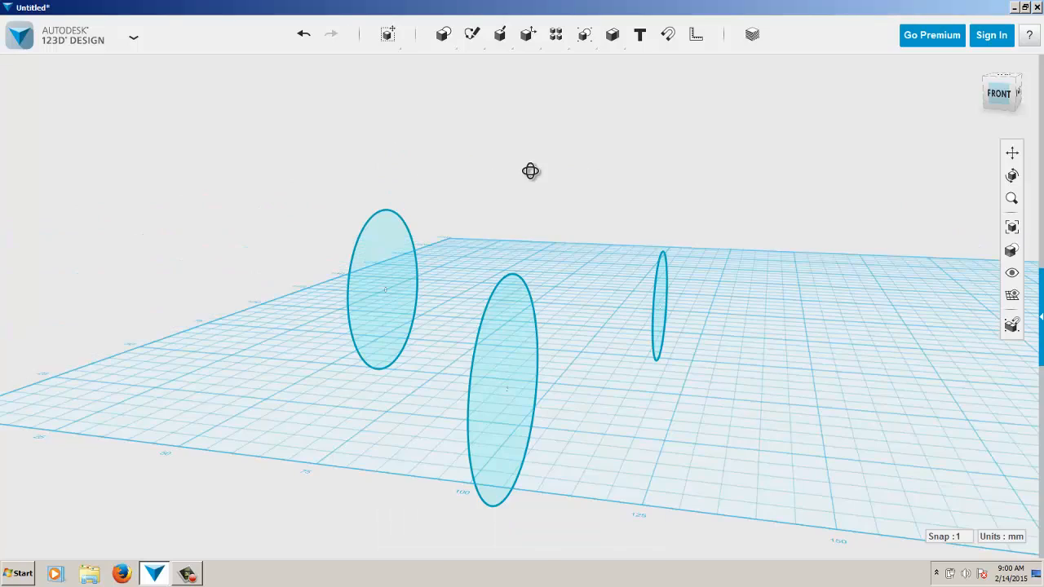
- Delete the large middle circle and the small third circle, keeping only the first circle
{"action": "right_click_drag", "start_coordinate": [530, 171], "coordinate": [487, 215]}
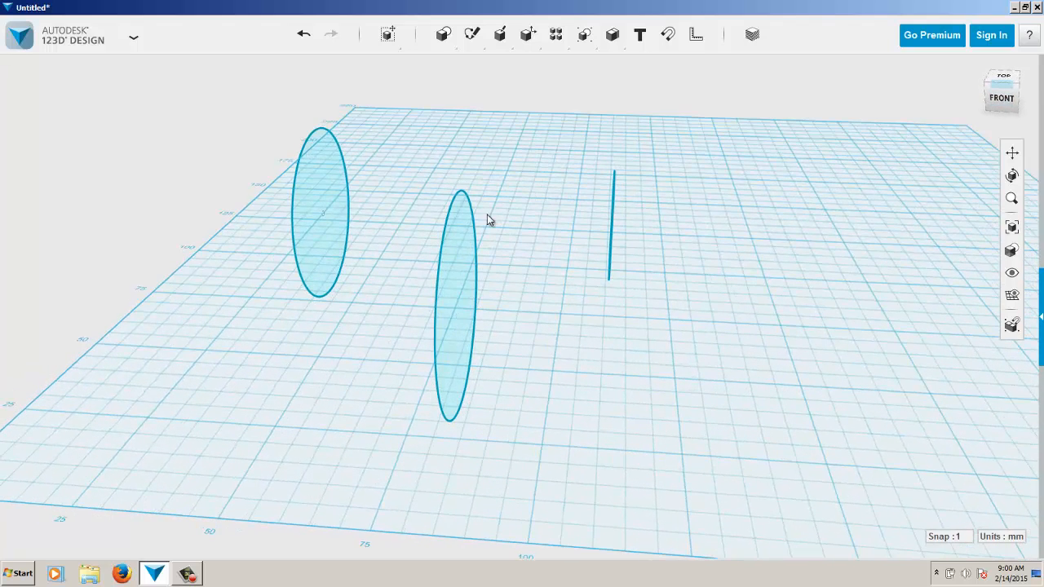
{"action": "left_click", "coordinate": [462, 243]}
{"action": "left_click", "coordinate": [462, 239]}
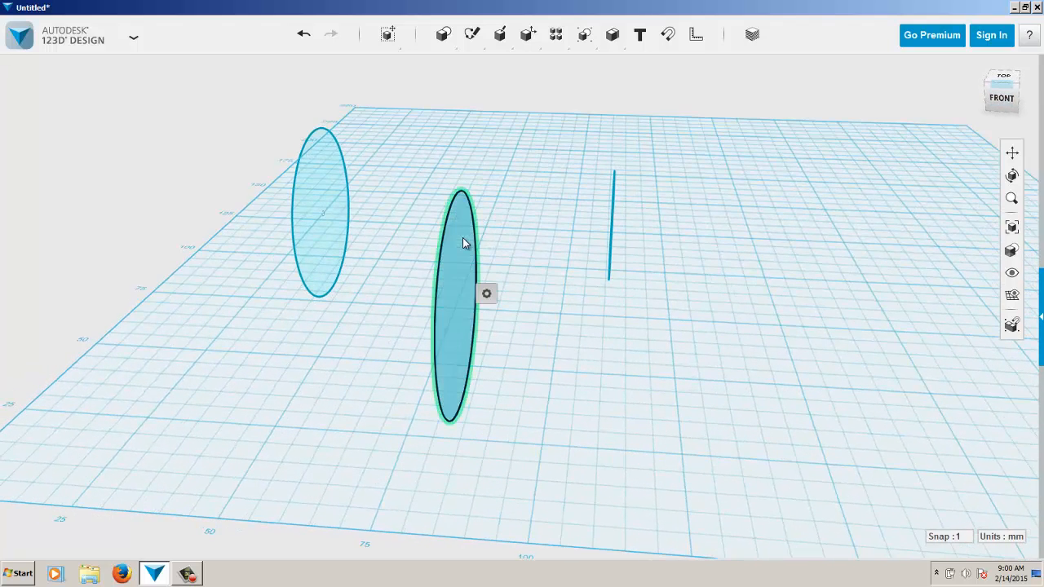
{"action": "key", "text": "Delete"}
{"action": "right_click_drag", "start_coordinate": [589, 208], "coordinate": [578, 204]}
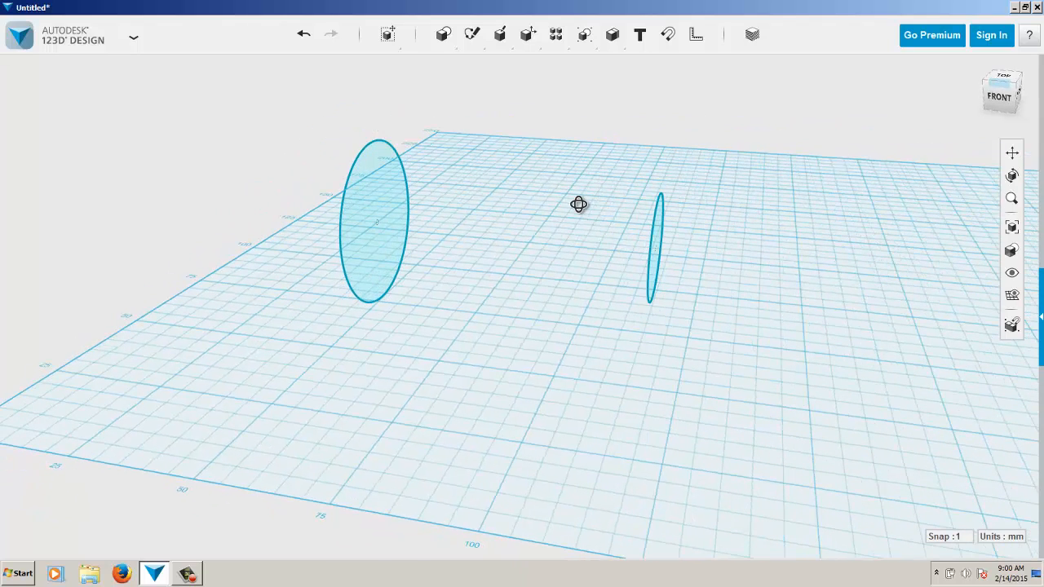
{"action": "left_click", "coordinate": [660, 238]}
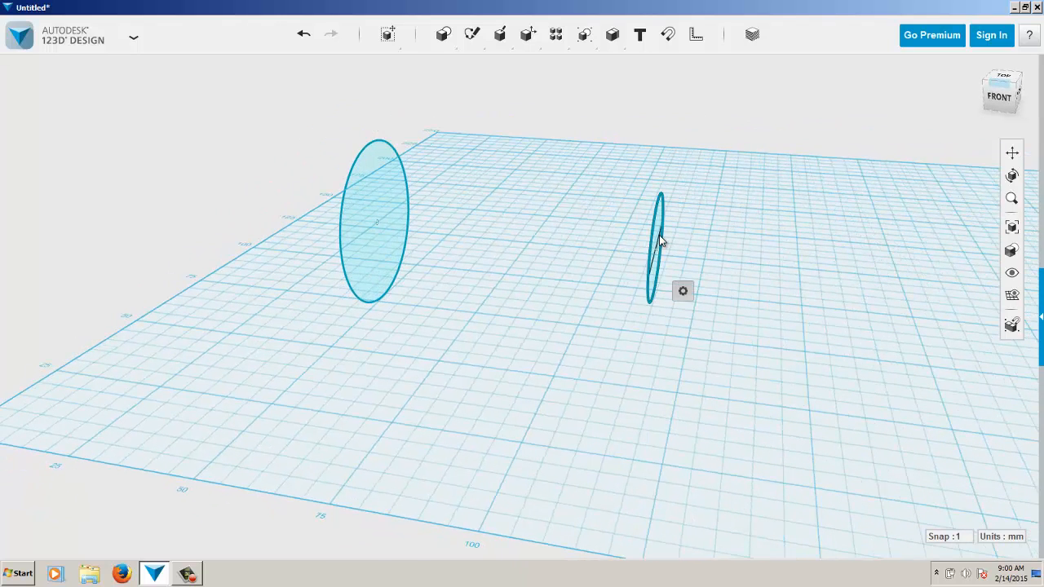
{"action": "key", "text": "Delete"}
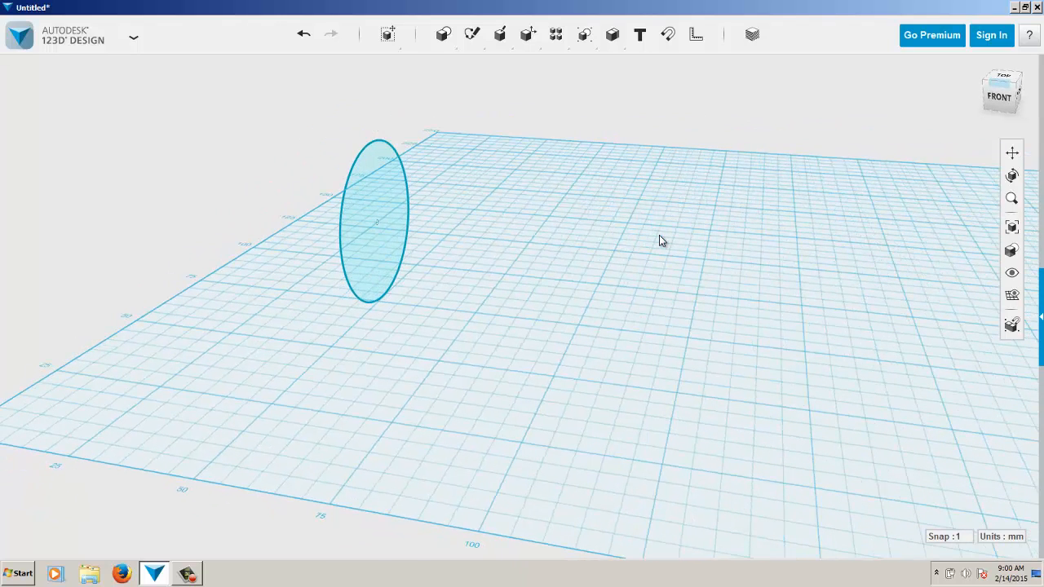
- Duplicate the remaining circle and offset the copy 101 mm horizontally, perpendicular to the circle's plane
{"action": "left_click", "coordinate": [399, 193]}
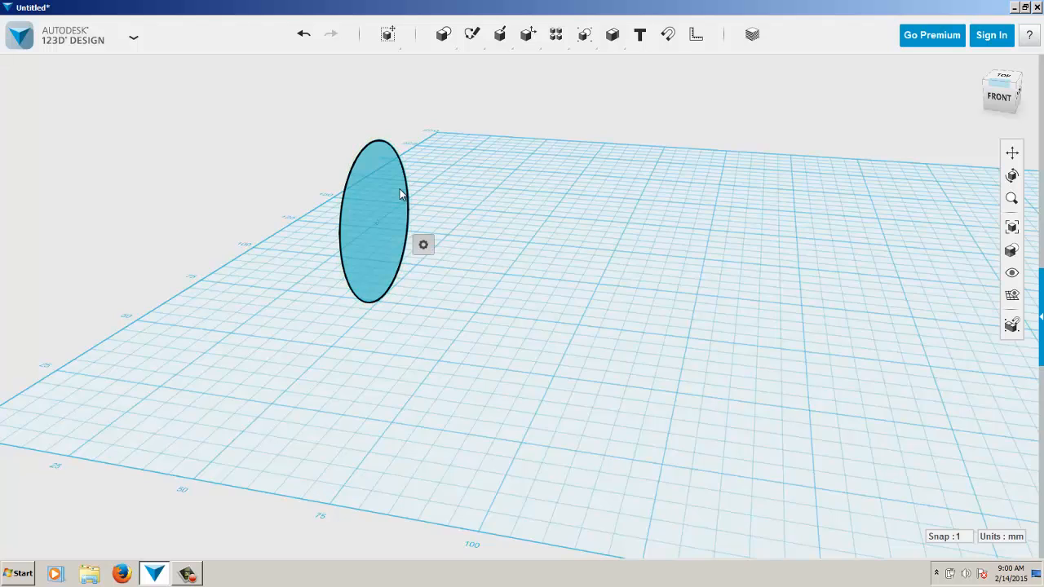
{"action": "left_click", "coordinate": [399, 194]}
{"action": "left_click_drag", "start_coordinate": [424, 225], "coordinate": [721, 270]}
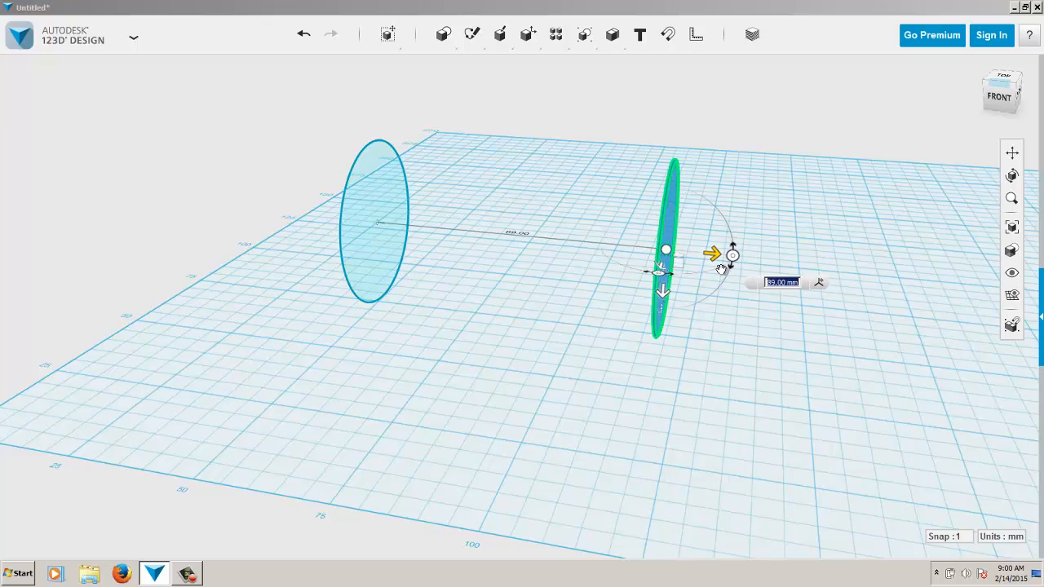
{"action": "key", "text": "BackSpace"}
{"action": "left_click_drag", "start_coordinate": [683, 271], "coordinate": [725, 264]}
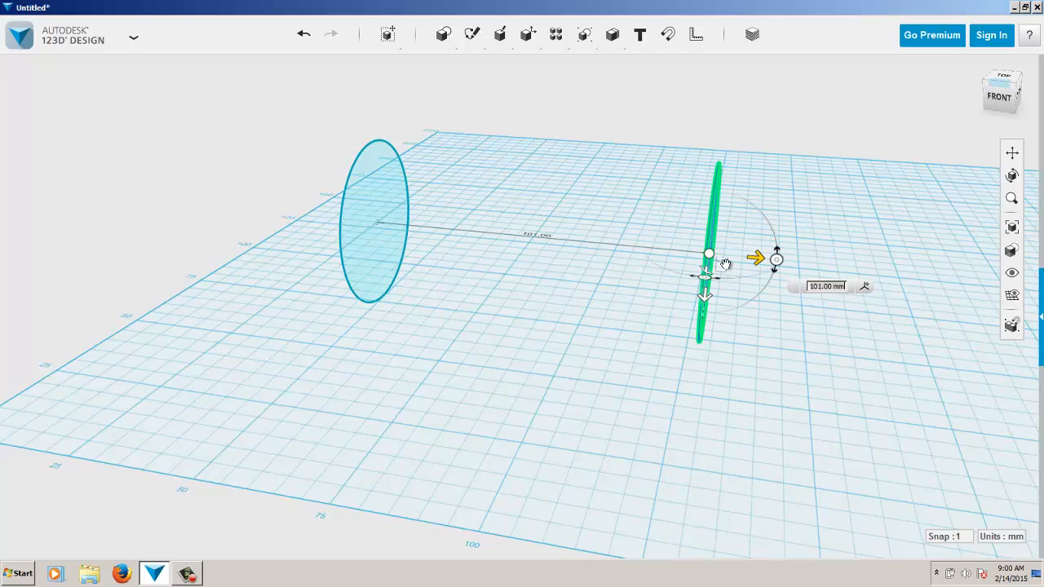
{"action": "left_click", "coordinate": [657, 265]}
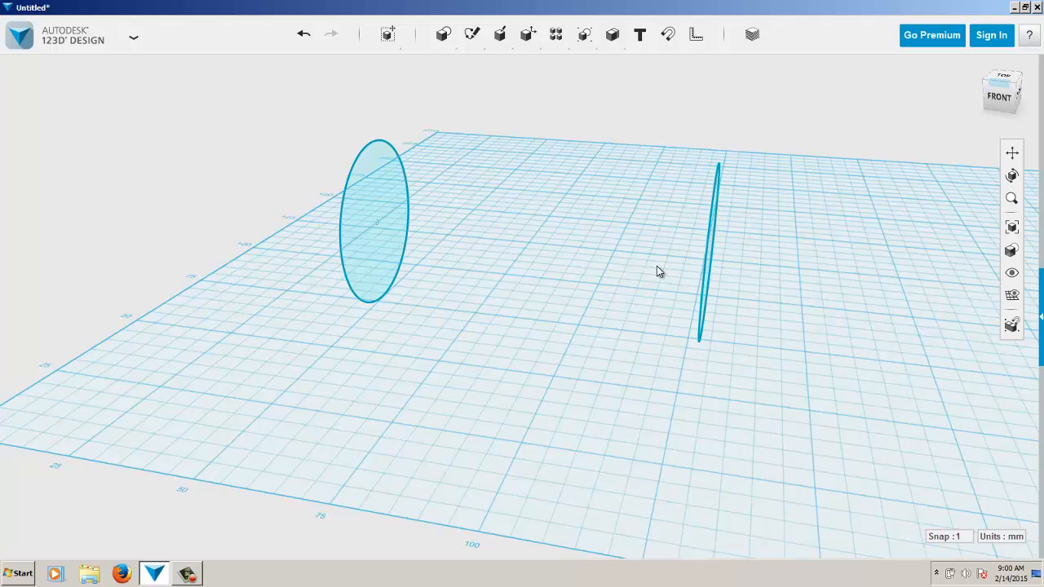
- Paste another copy of the circle and offset it 57 mm horizontally so it stands between the two existing circles
{"action": "key", "text": "ctrl+v"}
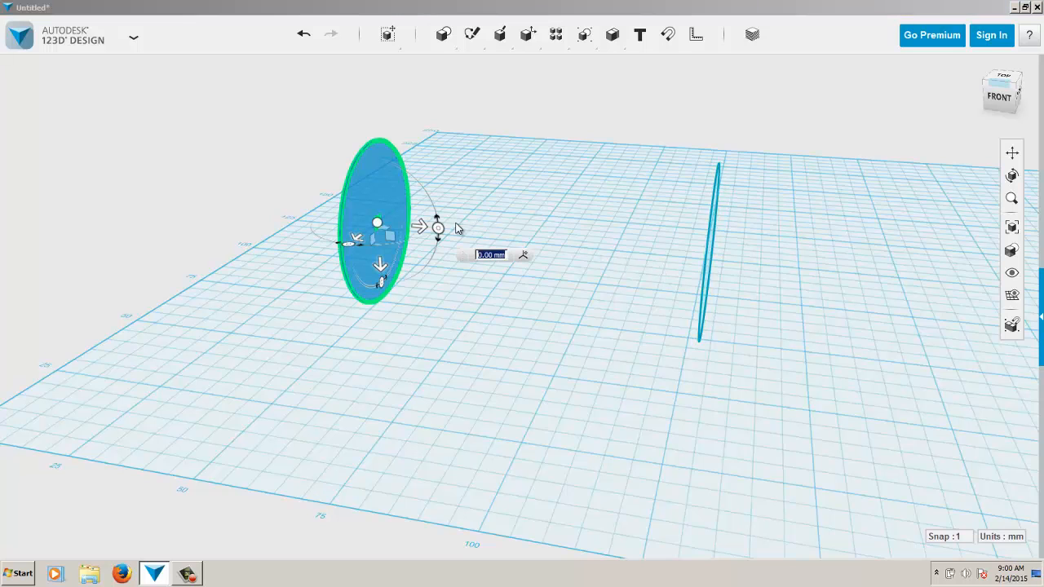
{"action": "left_click_drag", "start_coordinate": [418, 227], "coordinate": [613, 242]}
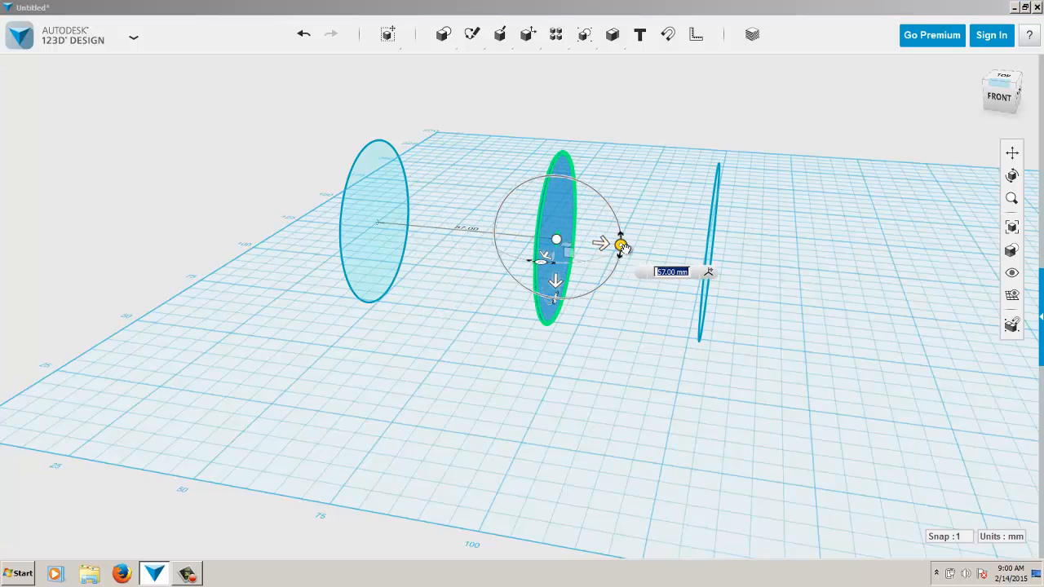
{"action": "left_click", "coordinate": [820, 229]}
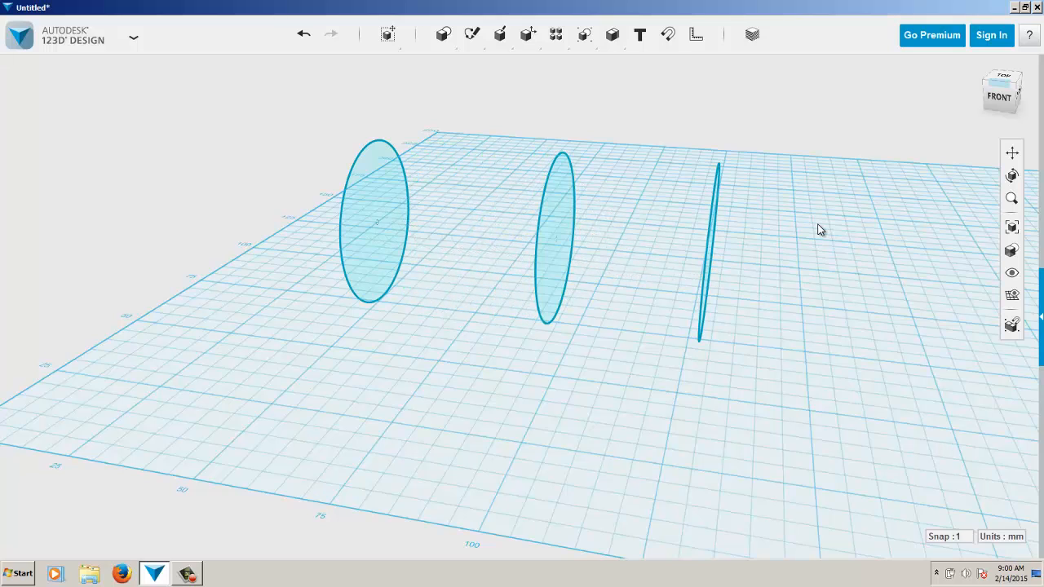
- Paste another copy of the circle and offset it about 140 mm in the same direction, beyond the 101 mm copy
{"action": "key", "text": "ctrl+v"}
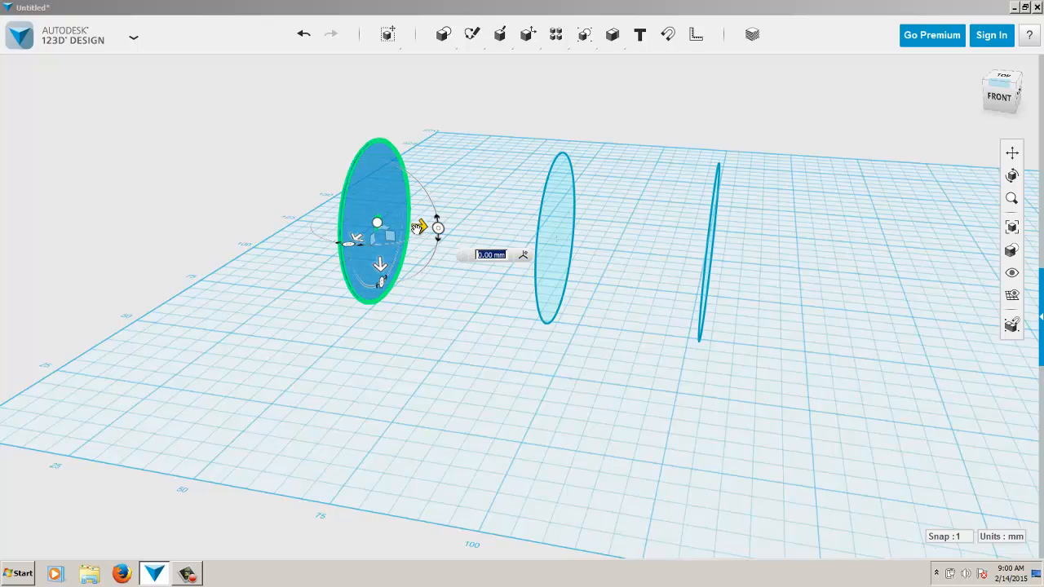
{"action": "left_click_drag", "start_coordinate": [417, 228], "coordinate": [900, 302]}
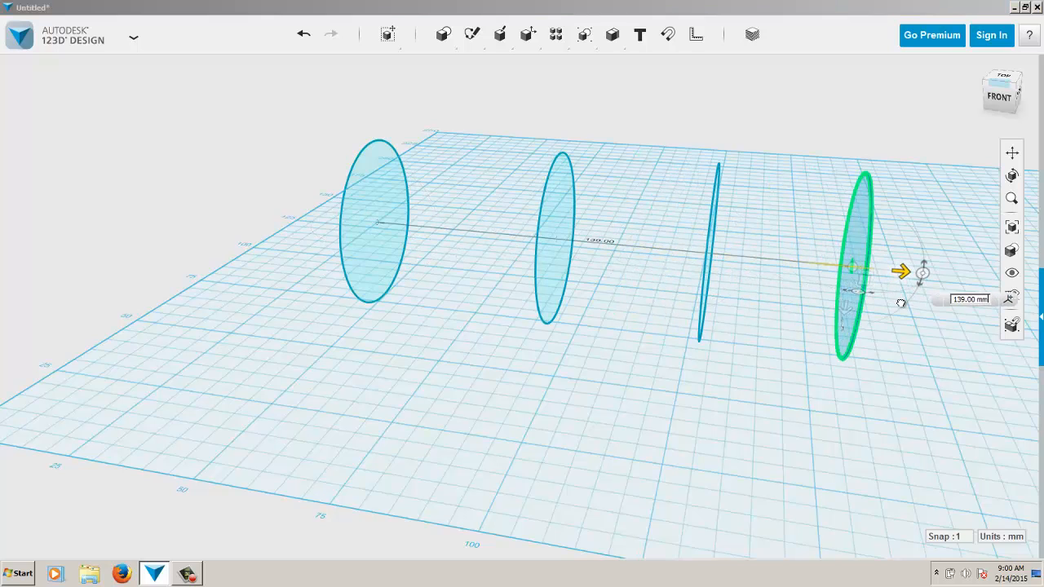
{"action": "left_click", "coordinate": [811, 373]}
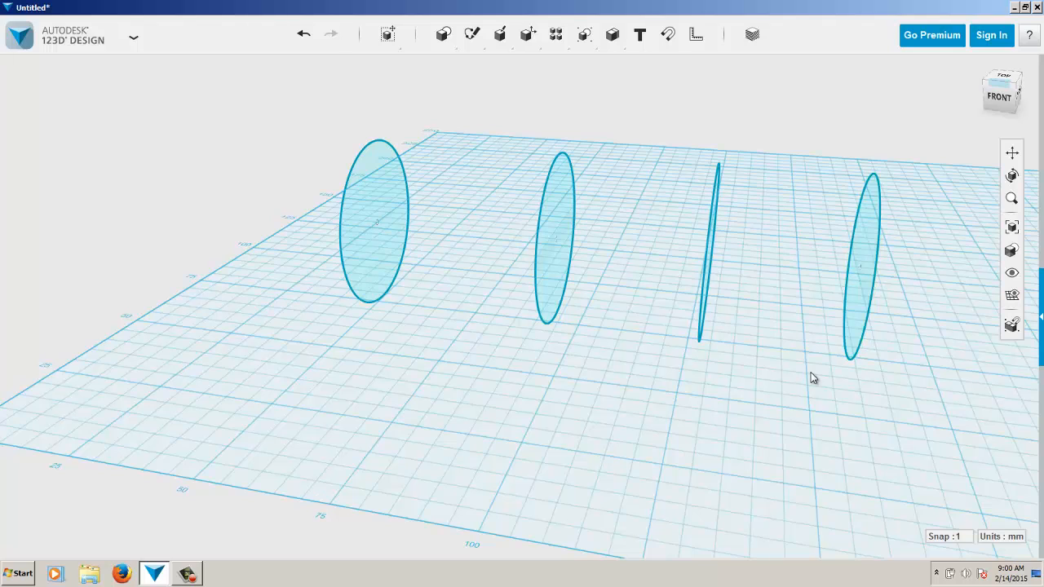
- Paste a fifth circle and offset it in the opposite direction, in front of the original at the other end of the row
{"action": "key", "text": "ctrl+v"}
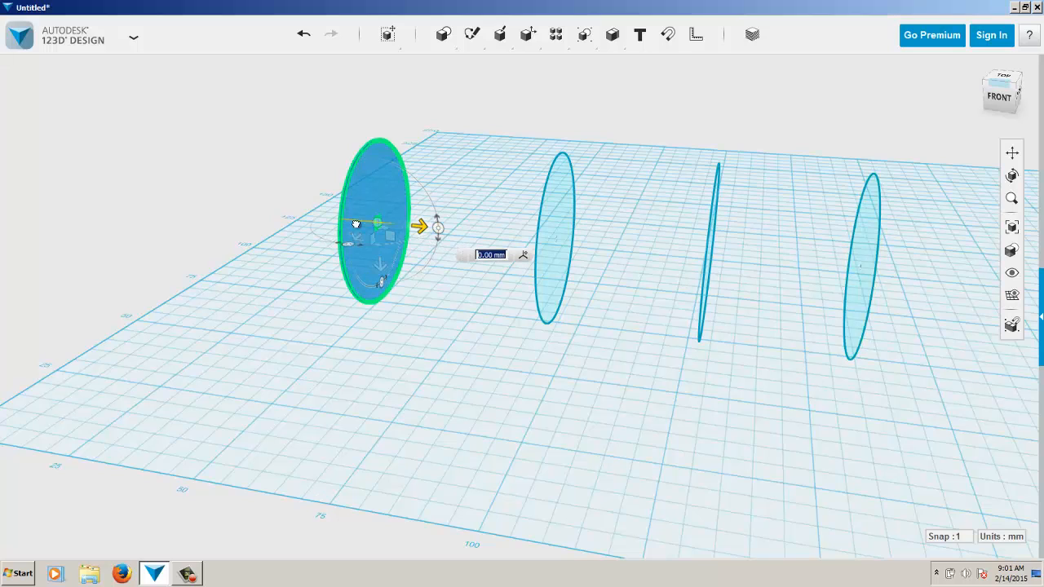
{"action": "left_click_drag", "start_coordinate": [418, 227], "coordinate": [245, 210]}
{"action": "left_click", "coordinate": [444, 354]}
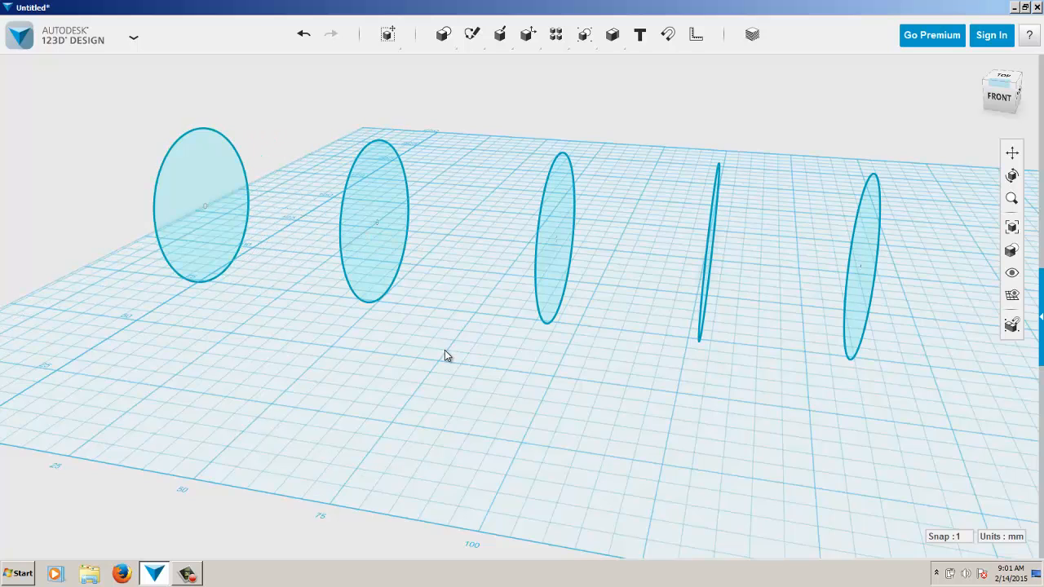
- Move the middle one of the five circles far sideways within its own plane, well clear of the row
{"action": "right_click_drag", "start_coordinate": [445, 354], "coordinate": [375, 341]}
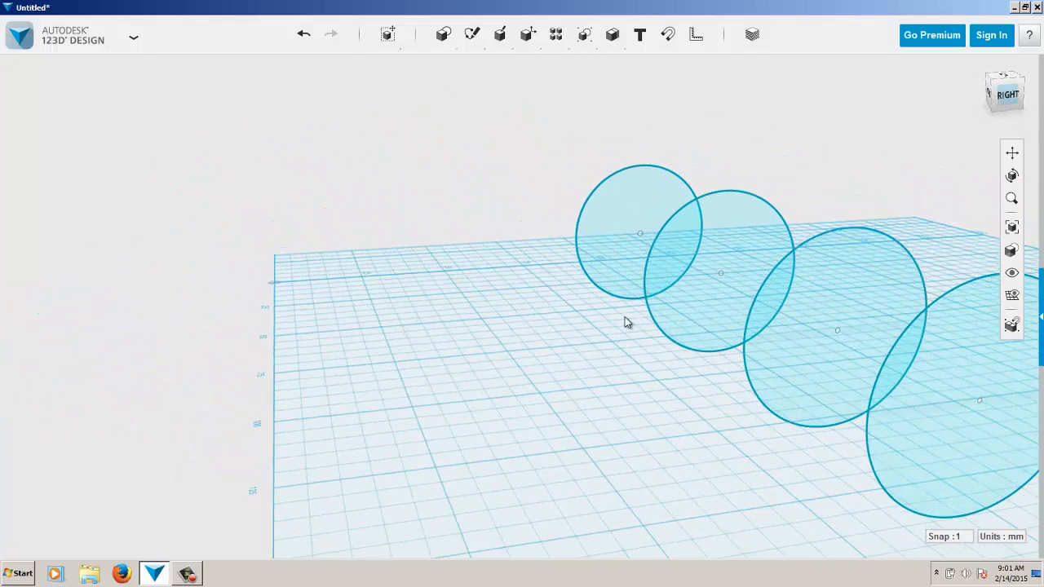
{"action": "left_click", "coordinate": [1013, 228]}
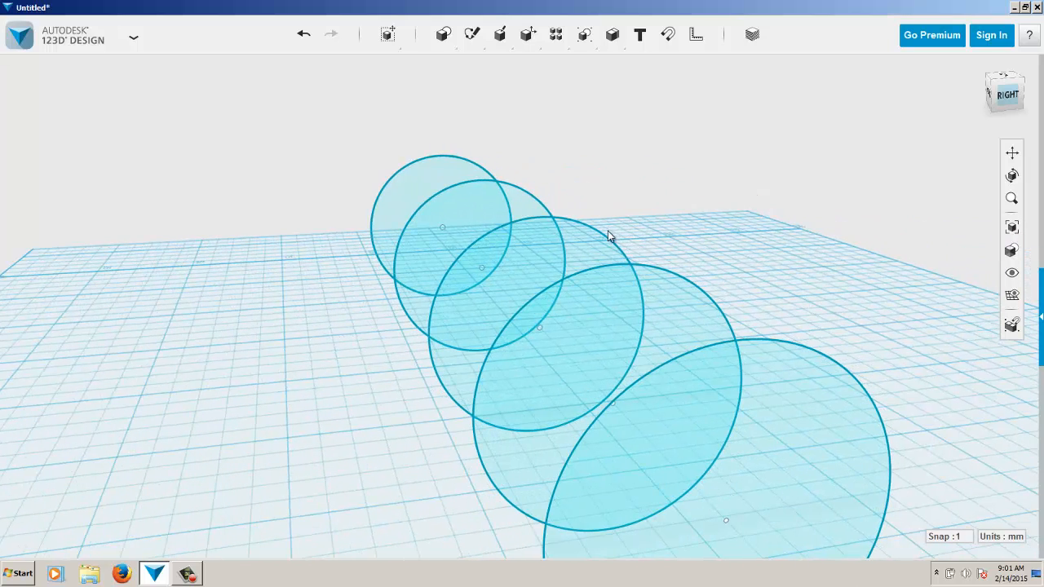
{"action": "left_click", "coordinate": [592, 251]}
{"action": "left_click", "coordinate": [592, 251]}
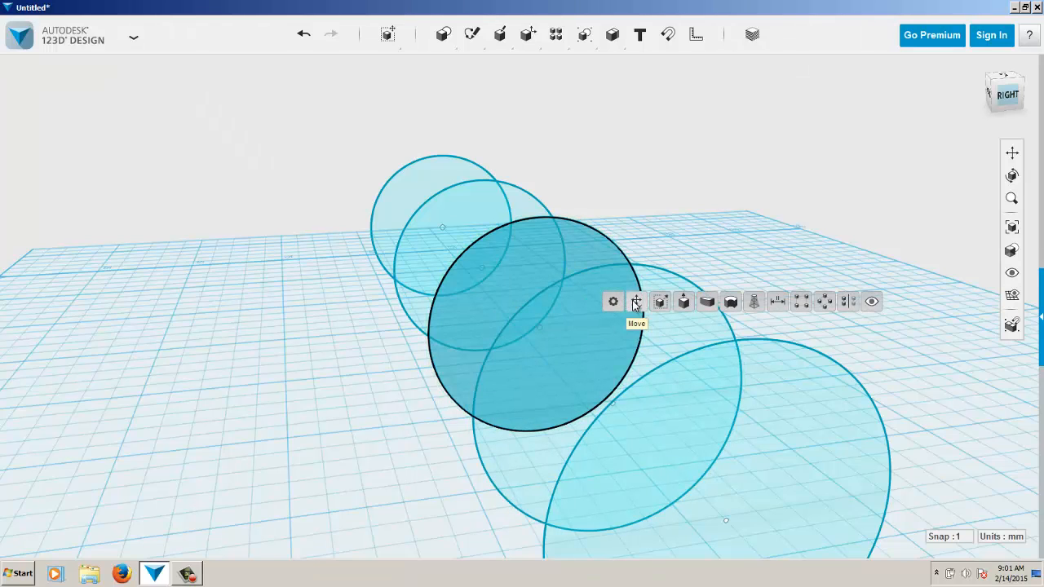
{"action": "left_click", "coordinate": [634, 302]}
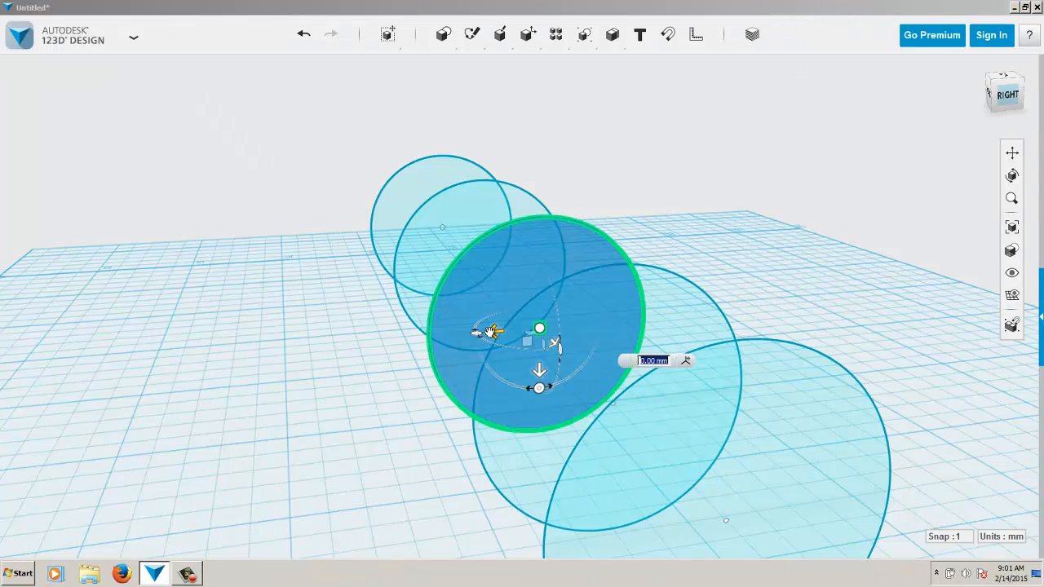
{"action": "left_click_drag", "start_coordinate": [493, 331], "coordinate": [818, 263]}
{"action": "left_click", "coordinate": [641, 351]}
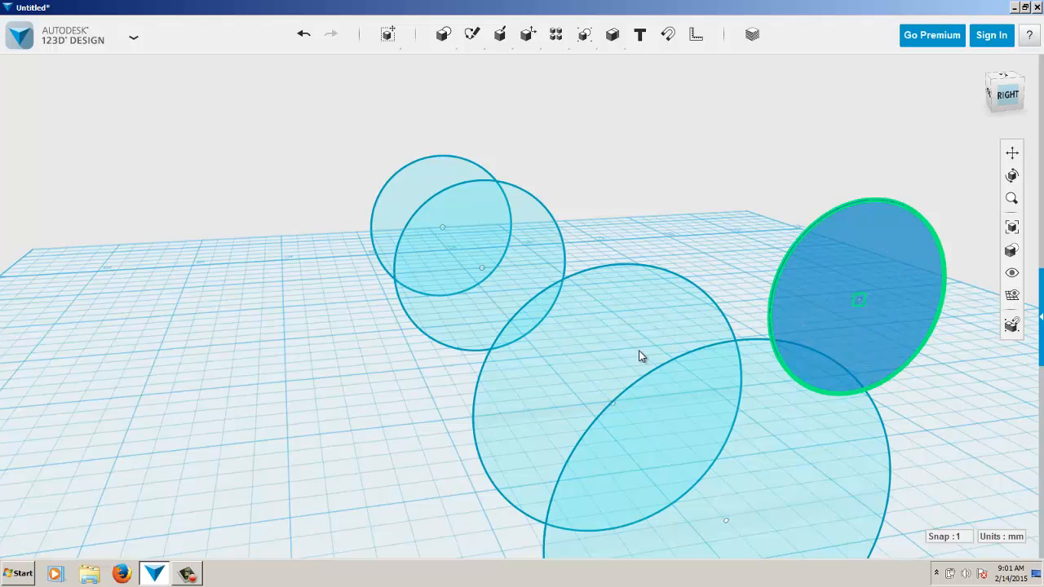
- Move the second-nearest circle 19 mm sideways, to the same side as the displaced middle circle
{"action": "left_click", "coordinate": [610, 328]}
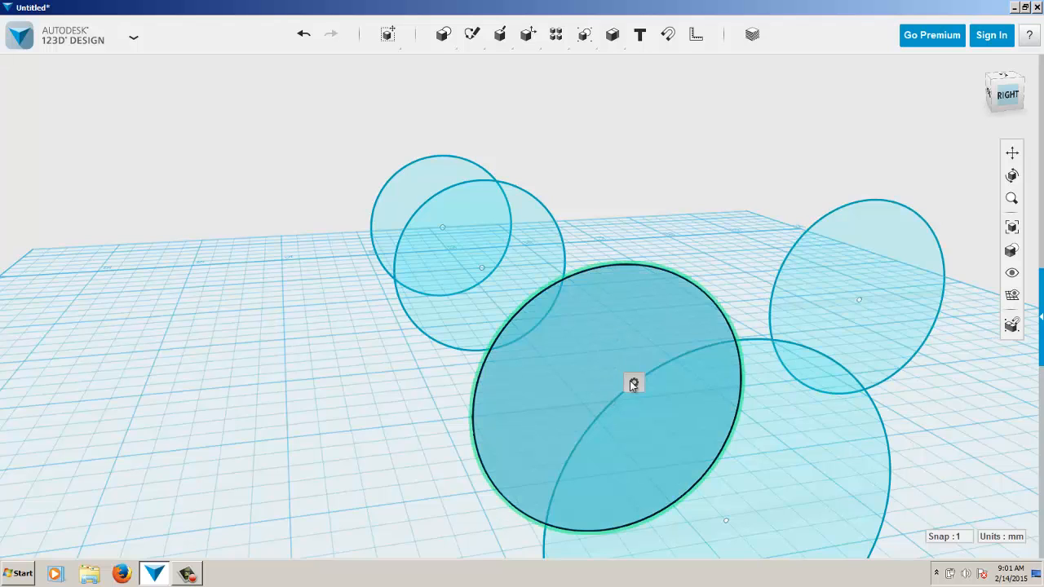
{"action": "left_click", "coordinate": [657, 383]}
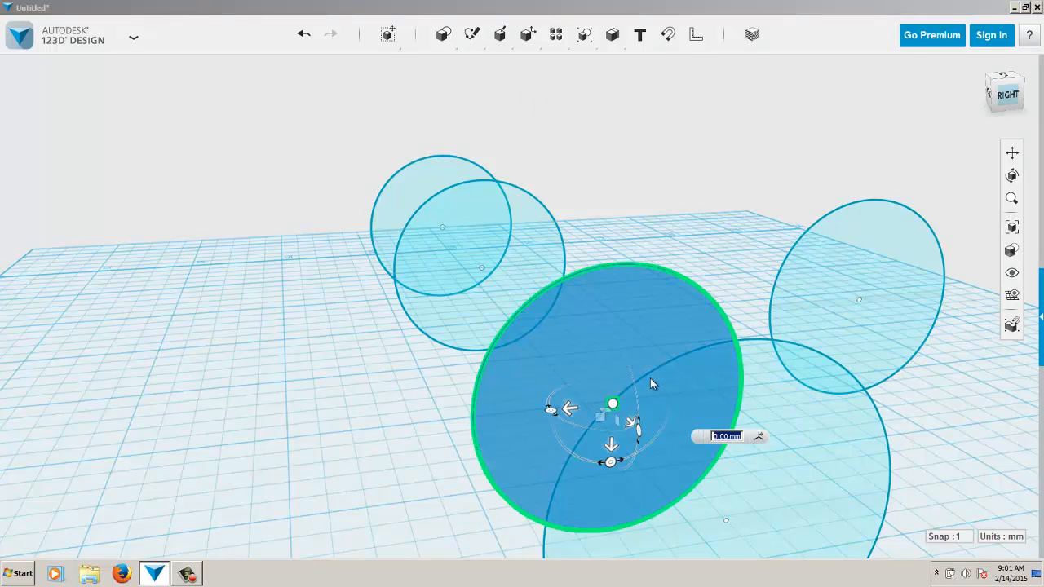
{"action": "left_click_drag", "start_coordinate": [569, 408], "coordinate": [666, 386]}
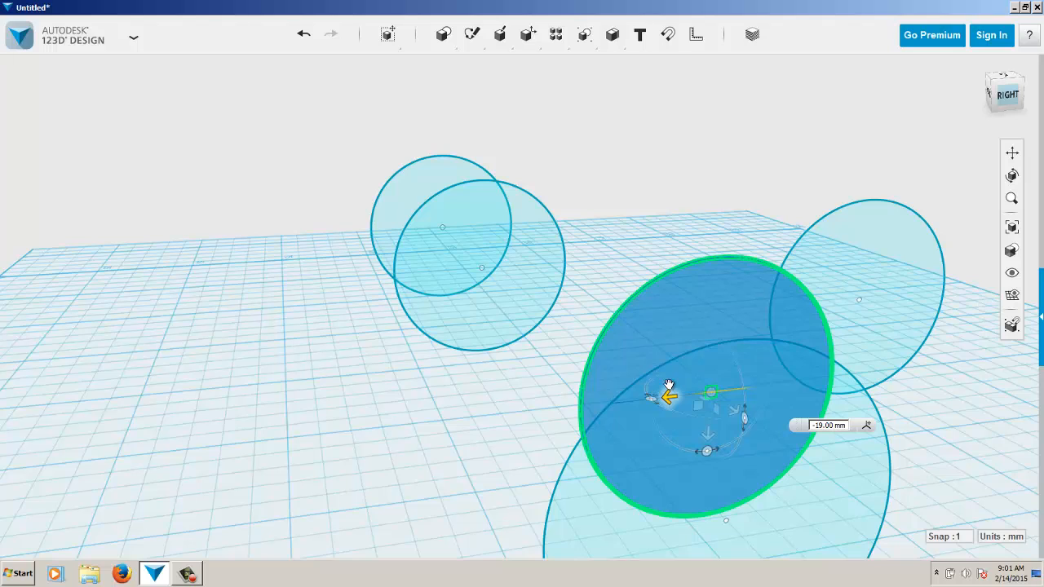
{"action": "left_click", "coordinate": [601, 526]}
- Move the nearest circle 135 mm sideways, to the same side and well beyond the other displaced circles
{"action": "left_click", "coordinate": [583, 530]}
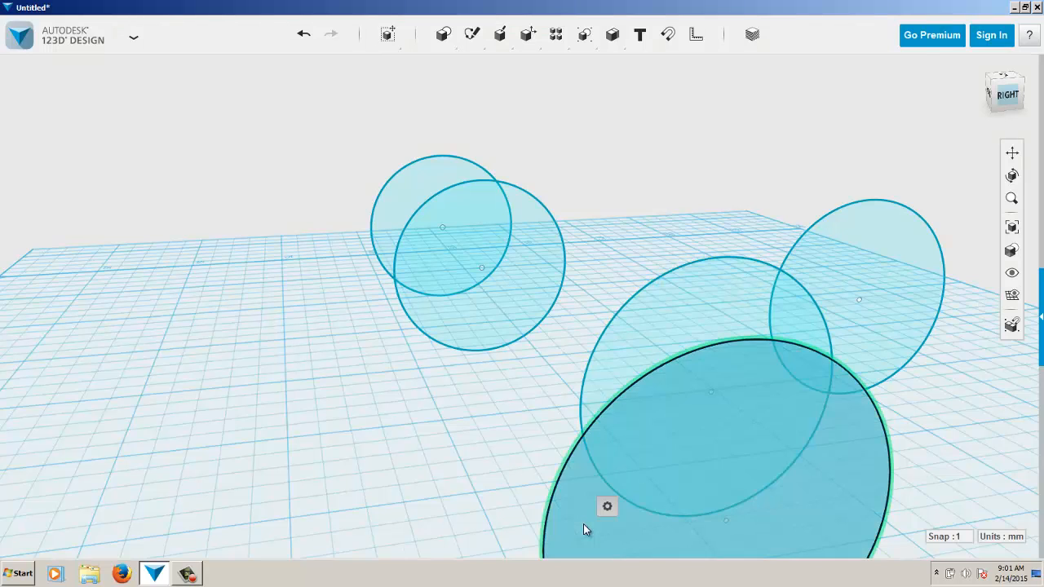
{"action": "left_click_drag", "start_coordinate": [657, 486], "coordinate": [601, 459]}
{"action": "left_click", "coordinate": [466, 433]}
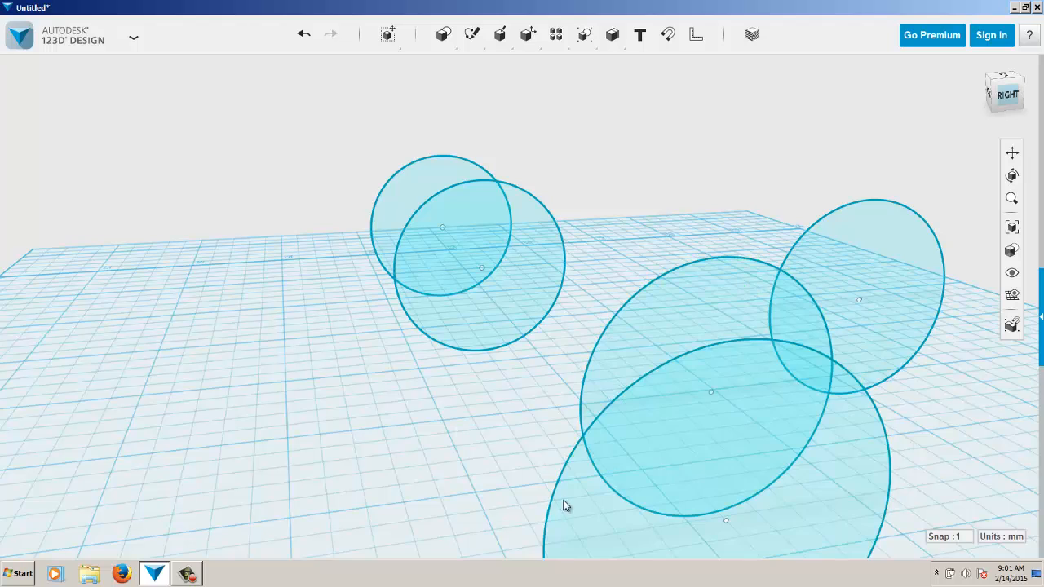
{"action": "left_click", "coordinate": [571, 507]}
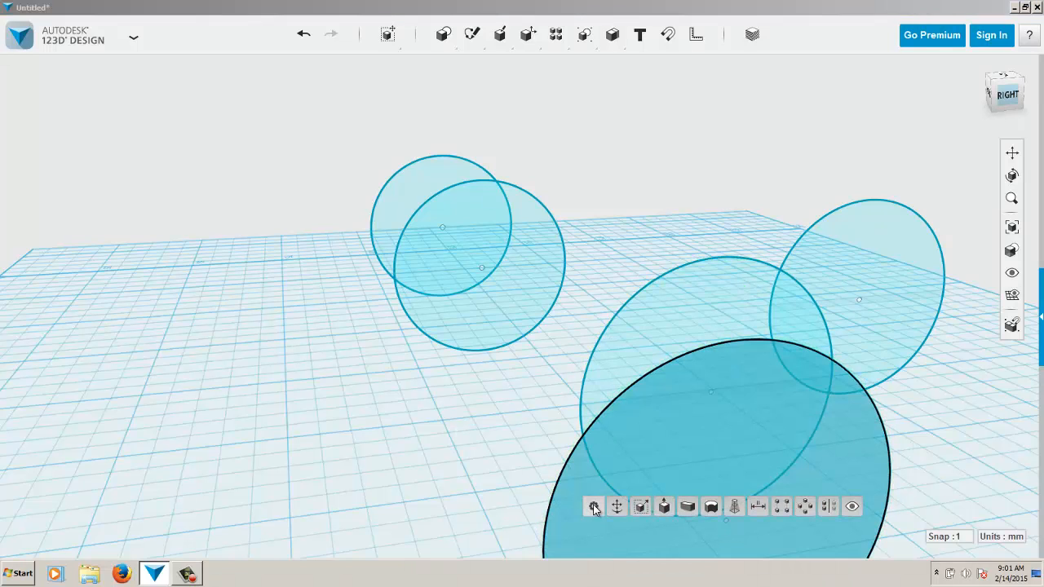
{"action": "left_click", "coordinate": [618, 506]}
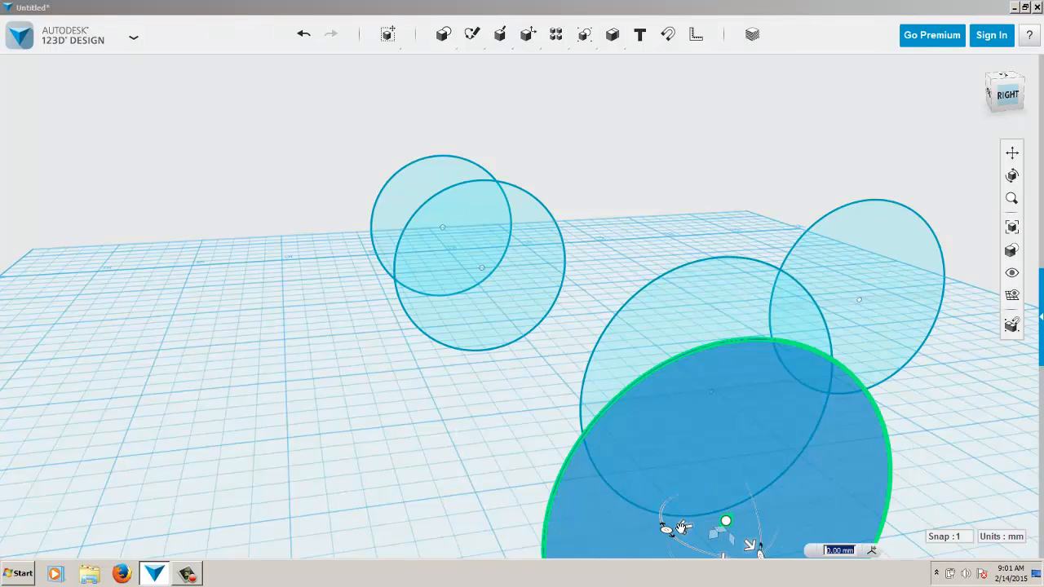
{"action": "left_click_drag", "start_coordinate": [684, 528], "coordinate": [908, 427]}
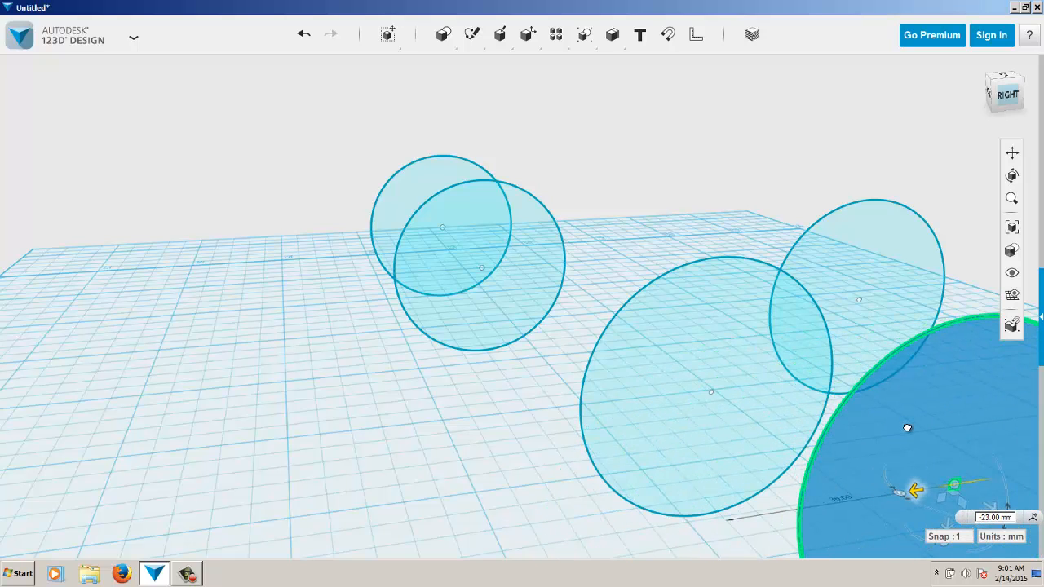
{"action": "left_click", "coordinate": [1011, 227]}
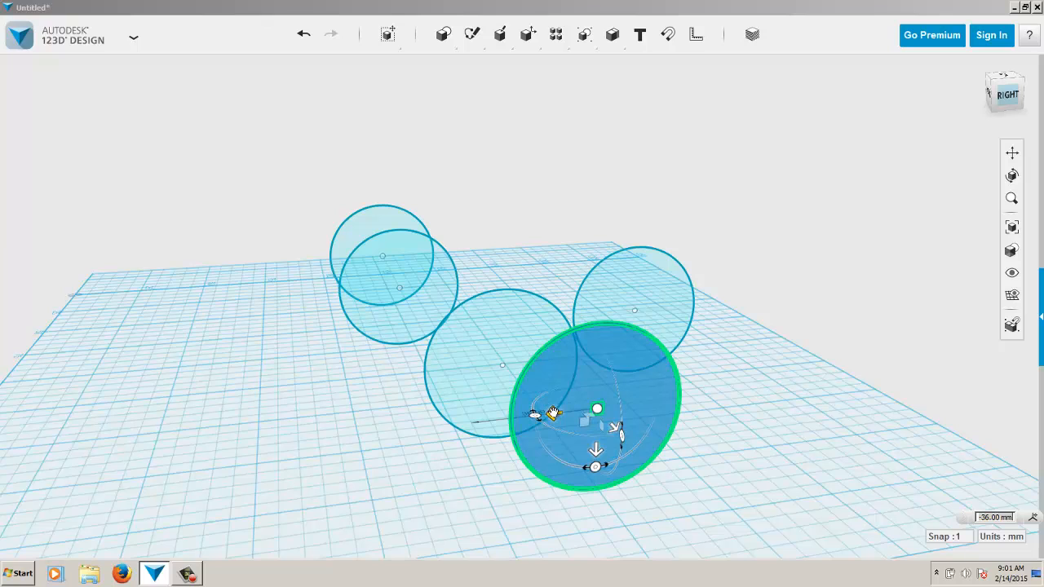
{"action": "left_click_drag", "start_coordinate": [553, 414], "coordinate": [858, 352]}
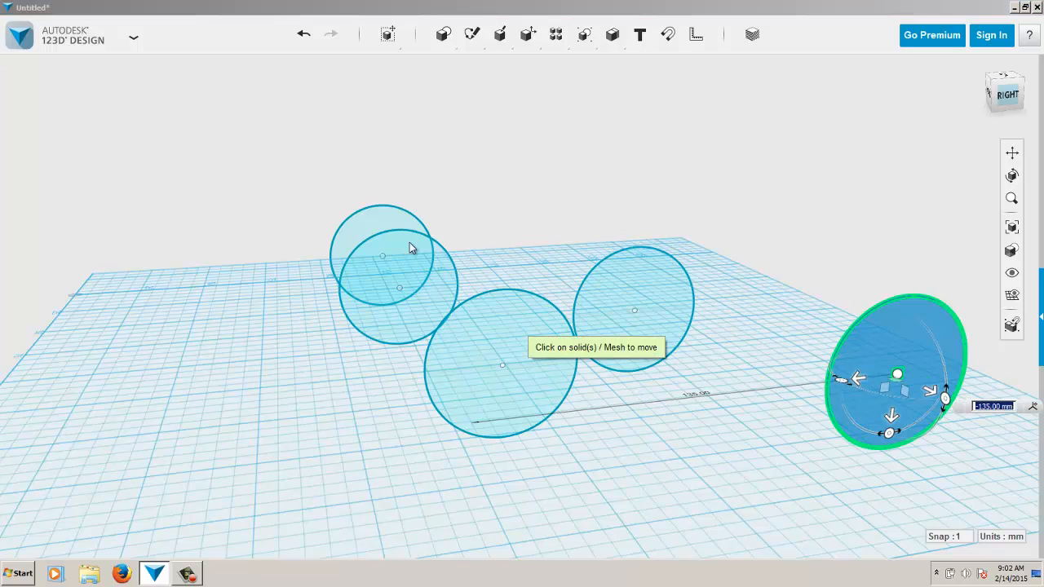
{"action": "left_click", "coordinate": [375, 225]}
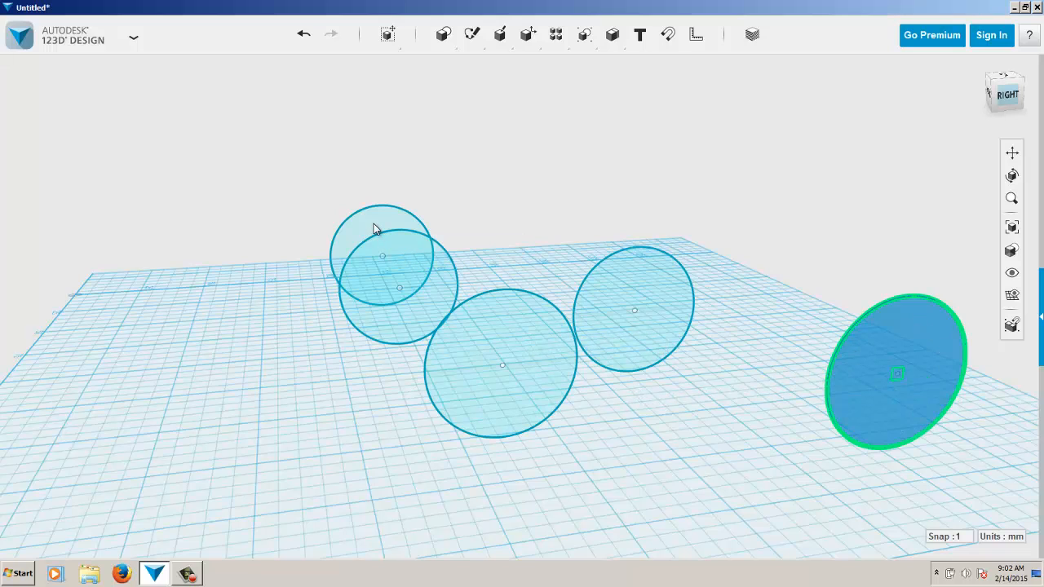
- Move the farthest circle sideways in the opposite direction, so it no longer overlaps its neighbour
{"action": "left_click", "coordinate": [360, 232]}
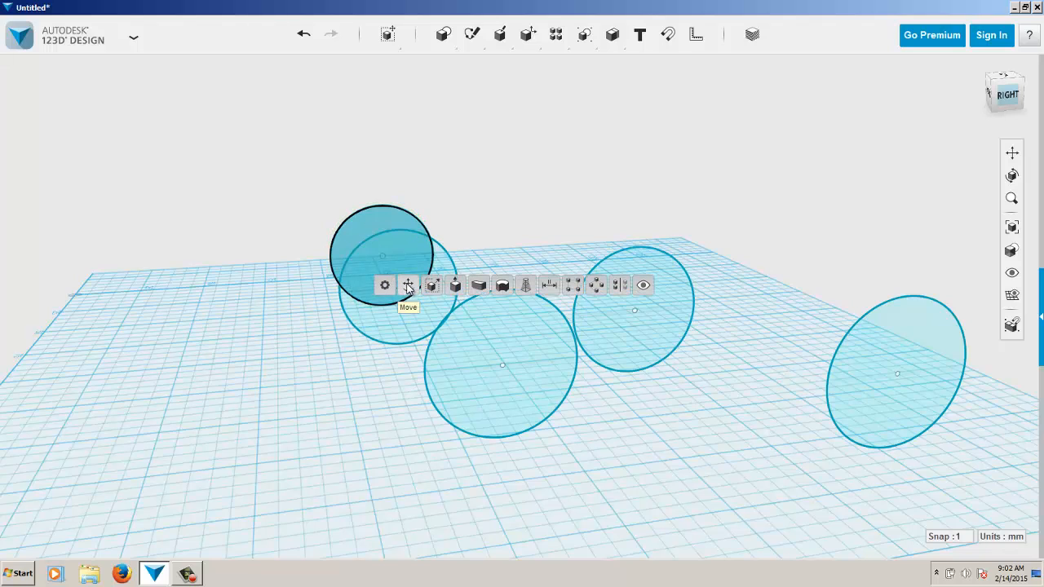
{"action": "left_click", "coordinate": [408, 284]}
{"action": "left_click", "coordinate": [343, 257]}
{"action": "left_click_drag", "start_coordinate": [336, 259], "coordinate": [241, 264]}
{"action": "left_click", "coordinate": [177, 278]}
- Loft one winding solid through all five circles, taking them in order from the original row's far end by position along the path
{"action": "right_click_drag", "start_coordinate": [177, 278], "coordinate": [196, 318]}
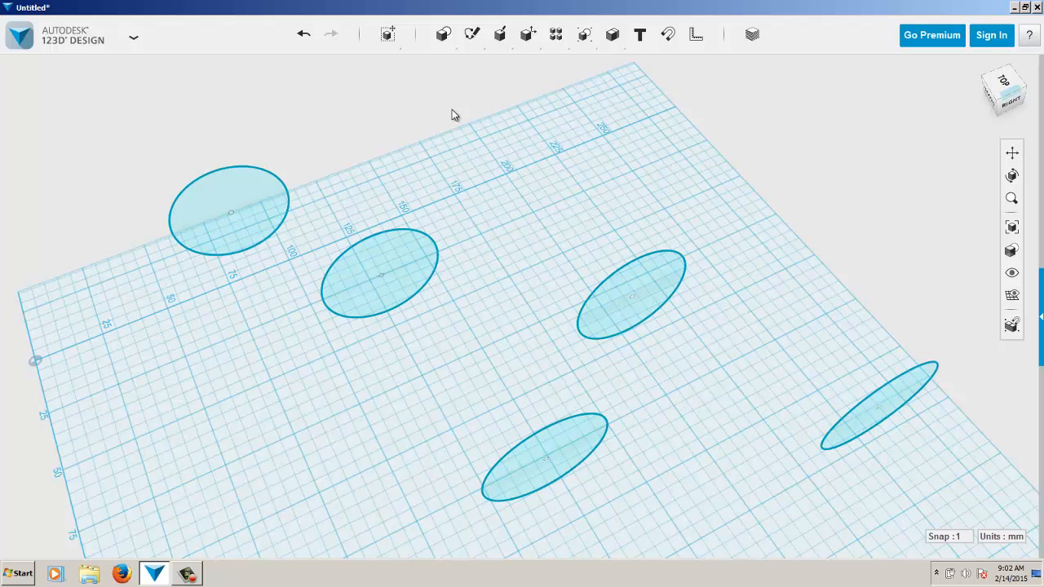
{"action": "left_click", "coordinate": [255, 209]}
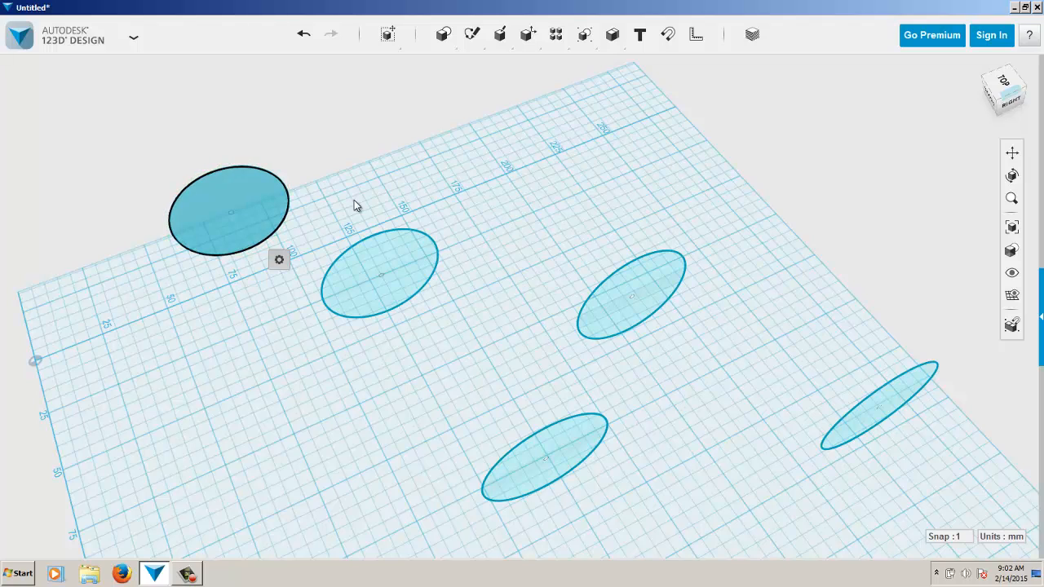
{"action": "left_click", "coordinate": [389, 247], "text": "shift"}
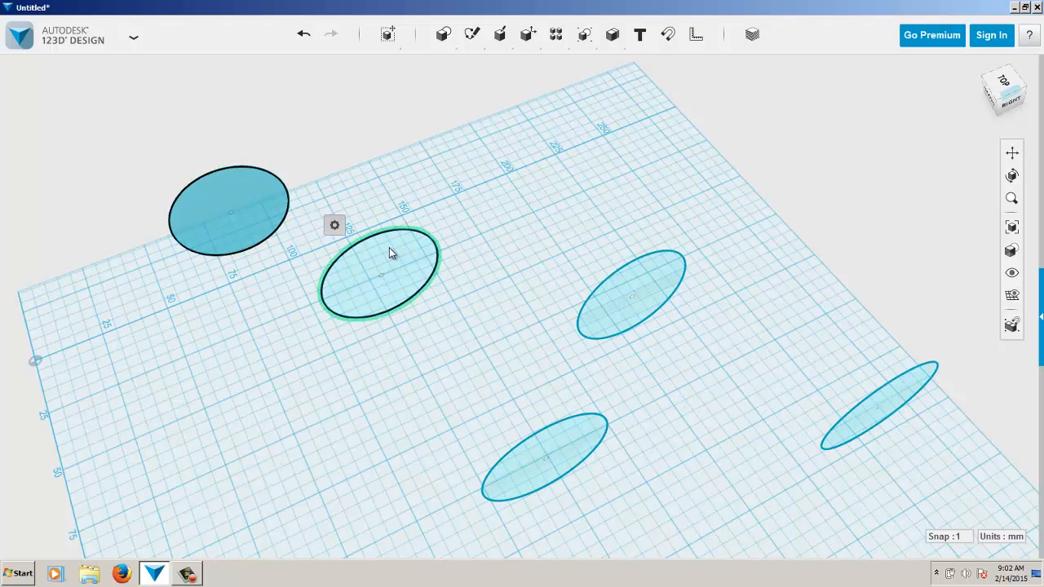
{"action": "left_click", "coordinate": [617, 293], "text": "shift"}
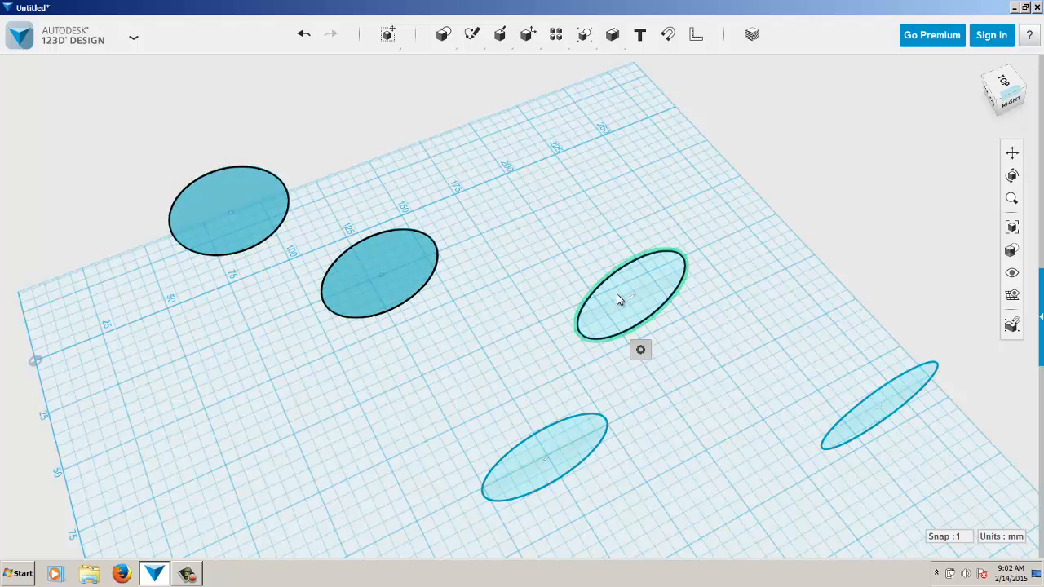
{"action": "left_click", "coordinate": [573, 437], "text": "shift"}
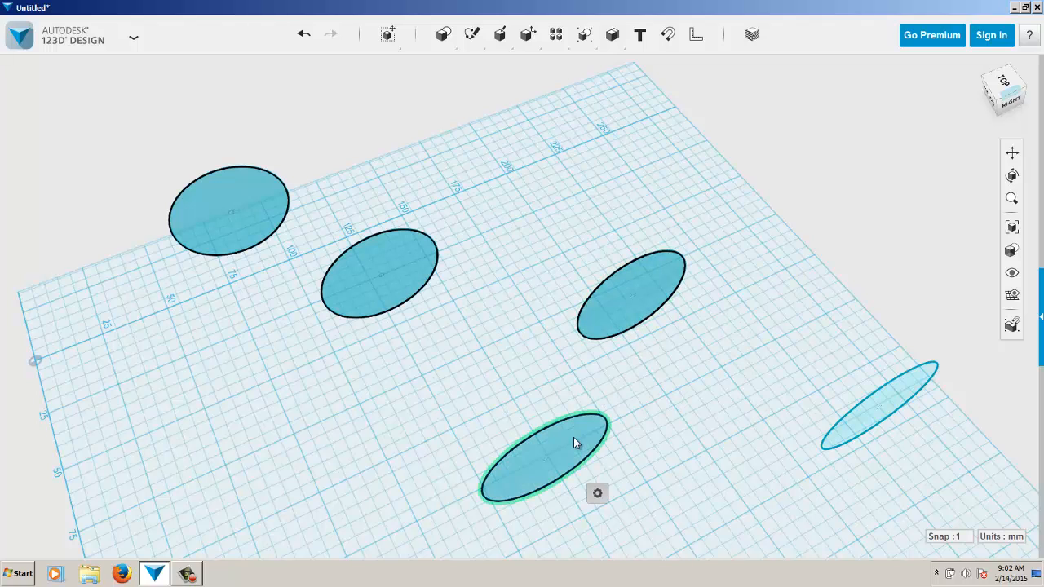
{"action": "left_click", "coordinate": [869, 425], "text": "shift"}
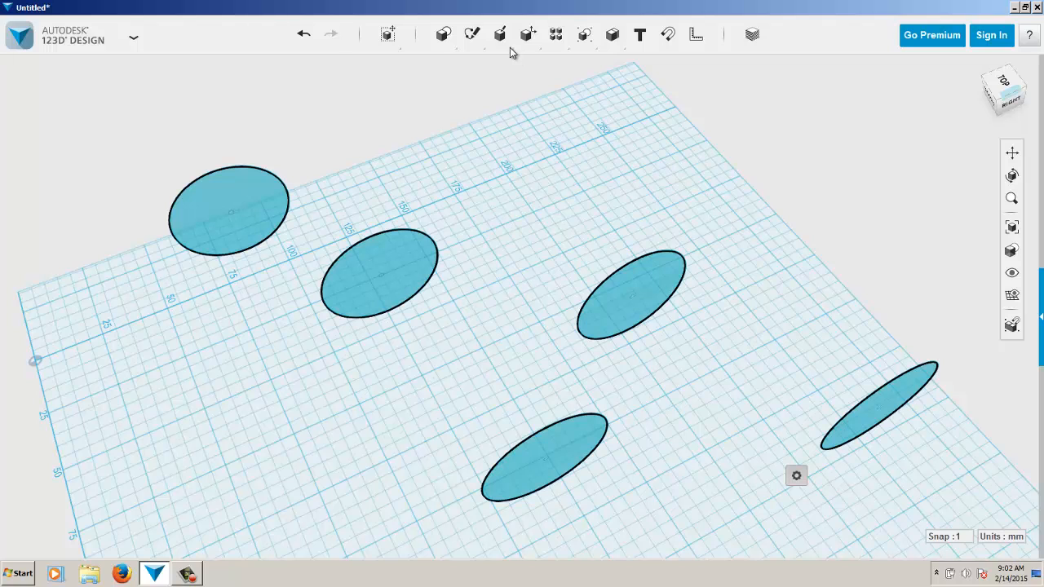
{"action": "mouse_move", "coordinate": [499, 34]}
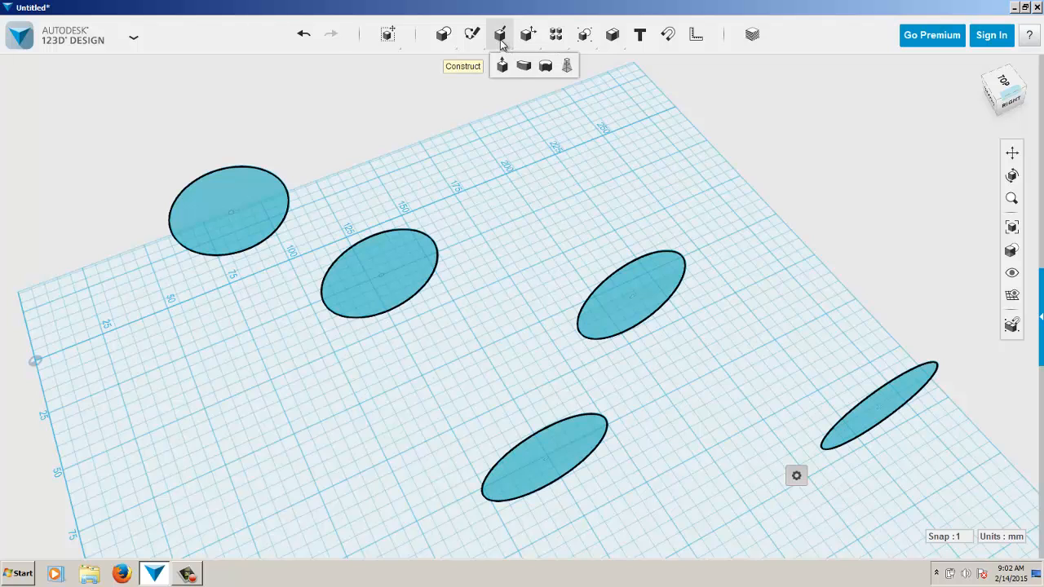
{"action": "left_click", "coordinate": [567, 67]}
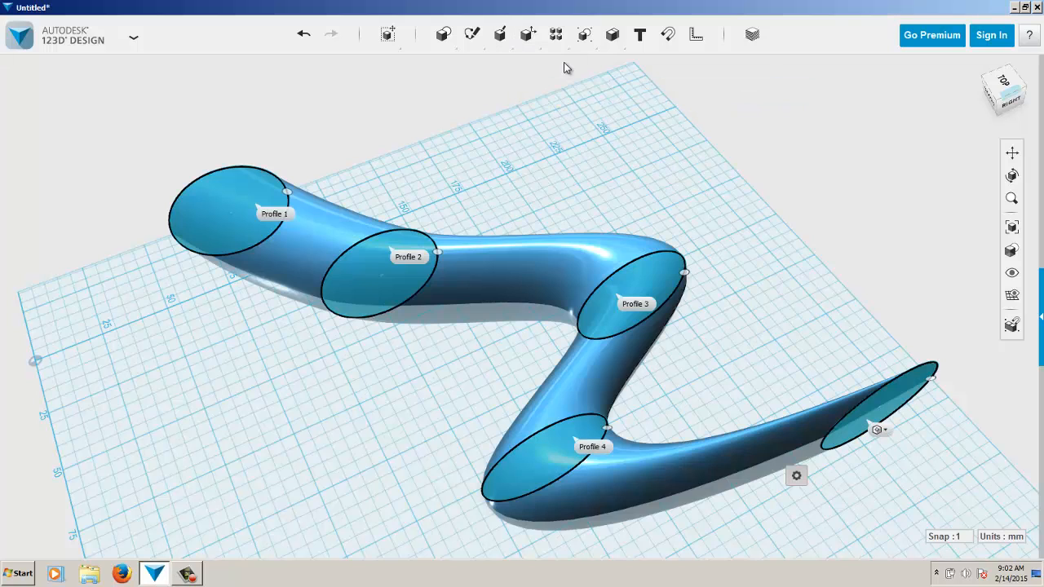
{"action": "right_click_drag", "start_coordinate": [673, 151], "coordinate": [507, 128]}
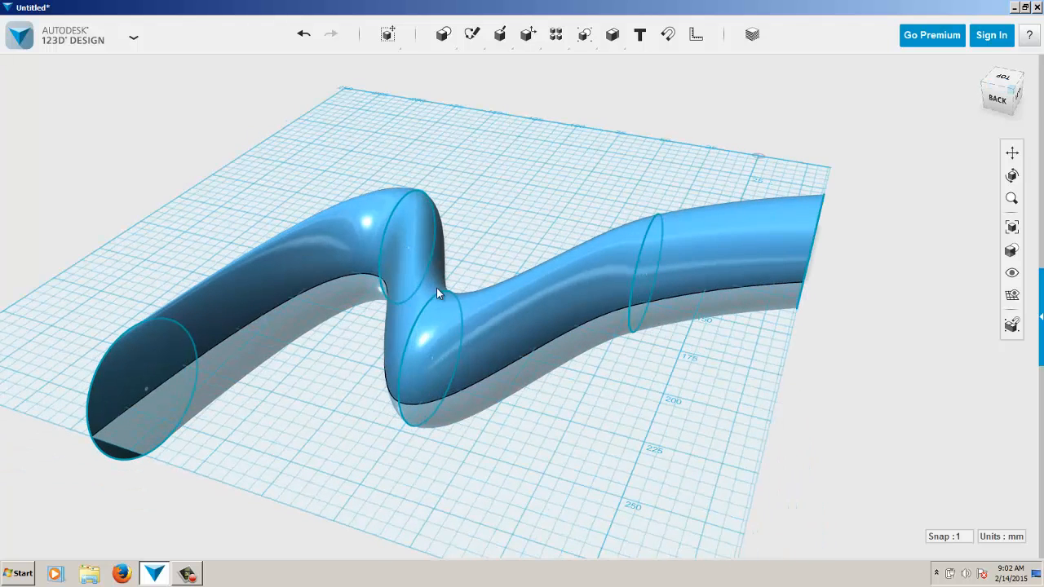
{"action": "left_click", "coordinate": [353, 259]}
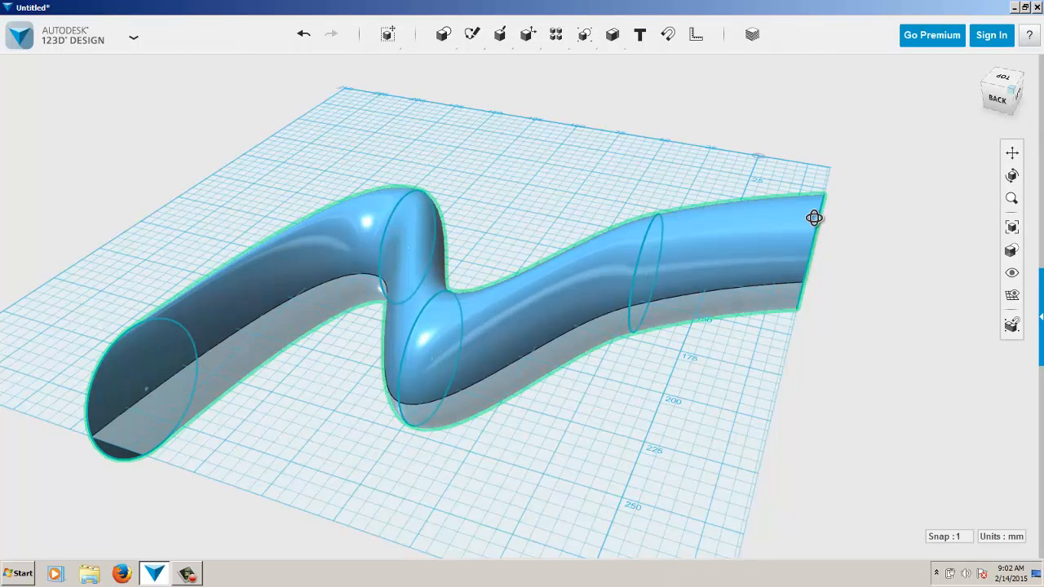
- Undo the winding loft through the five circles after viewing it from several sides
{"action": "right_click_drag", "start_coordinate": [813, 219], "coordinate": [863, 193]}
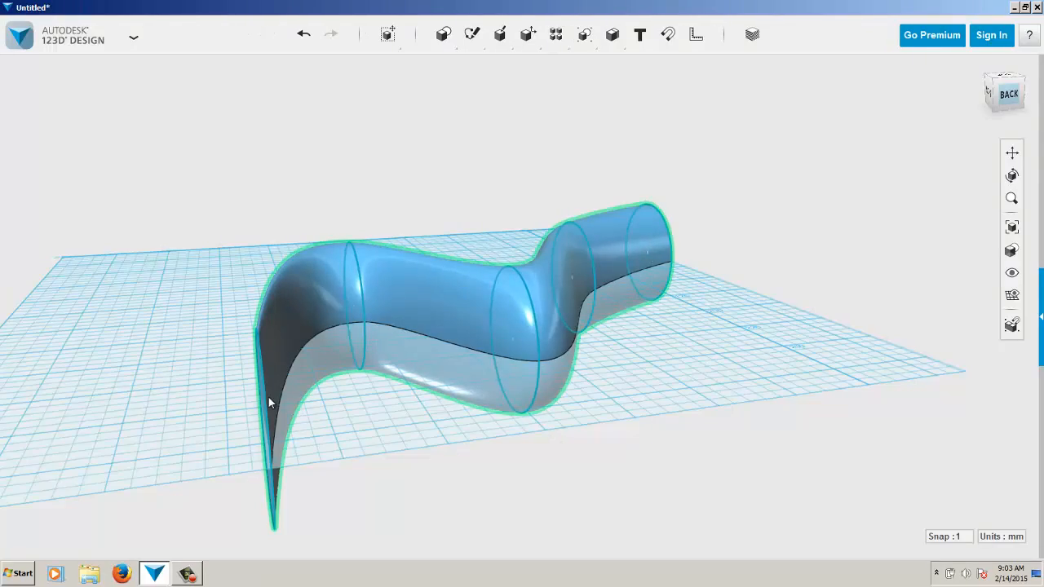
{"action": "right_click_drag", "start_coordinate": [498, 427], "coordinate": [464, 343]}
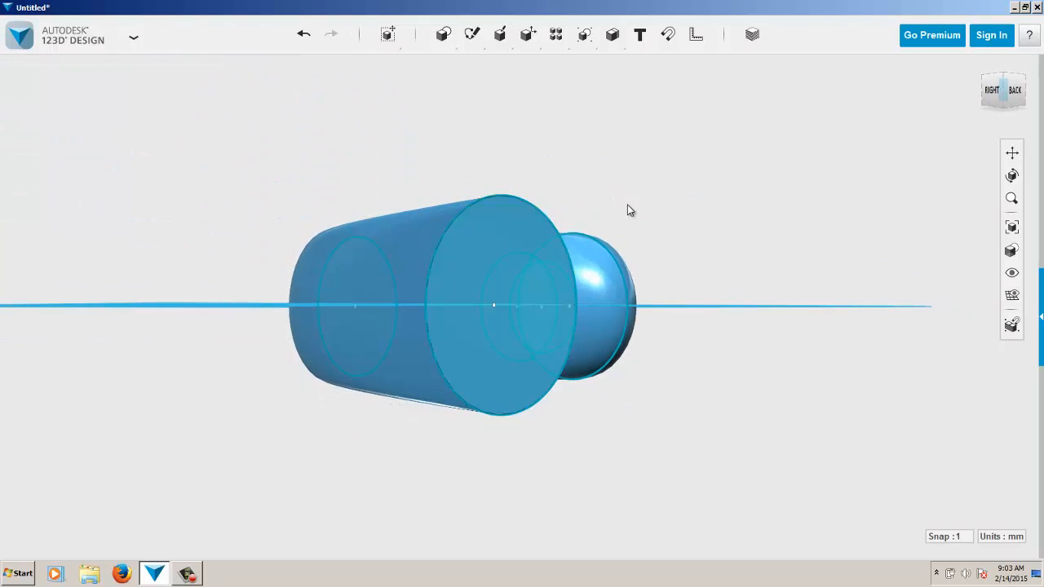
{"action": "key", "text": "ctrl+z"}
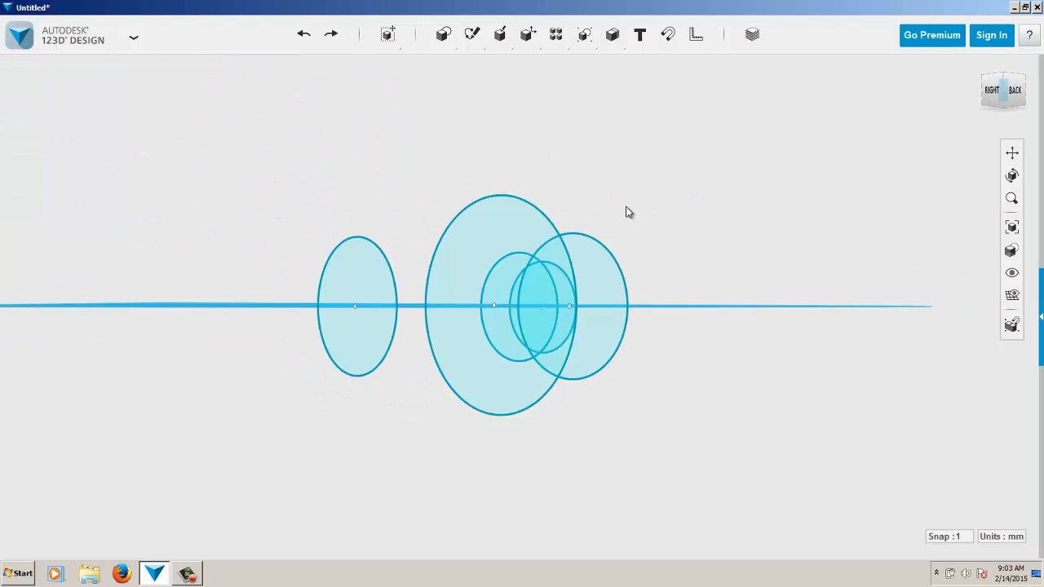
- Rotate the nearest circle slightly about the vertical axis
{"action": "right_click_drag", "start_coordinate": [708, 154], "coordinate": [728, 190]}
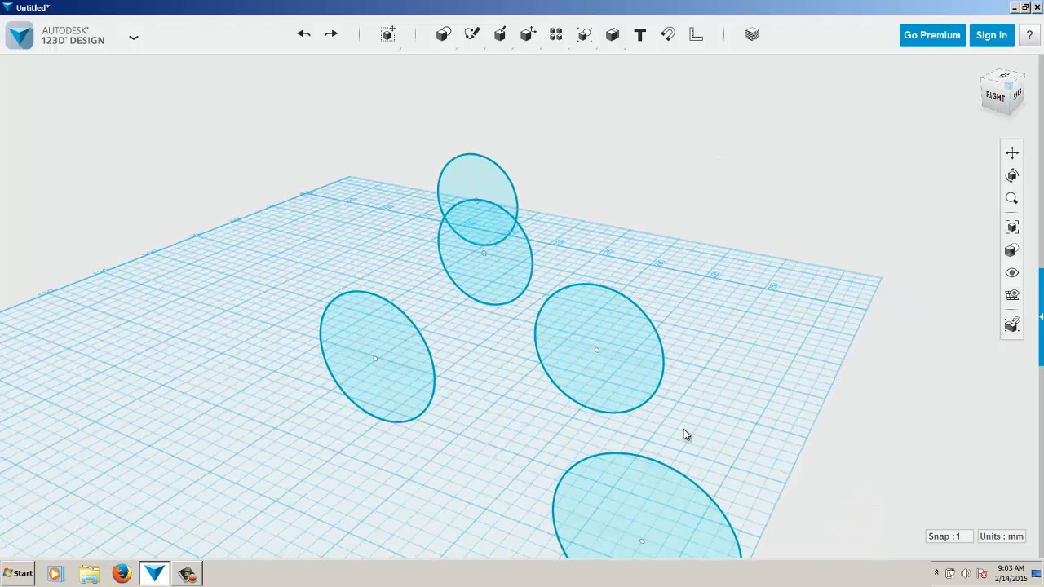
{"action": "left_click", "coordinate": [668, 509]}
{"action": "mouse_move", "coordinate": [689, 511]}
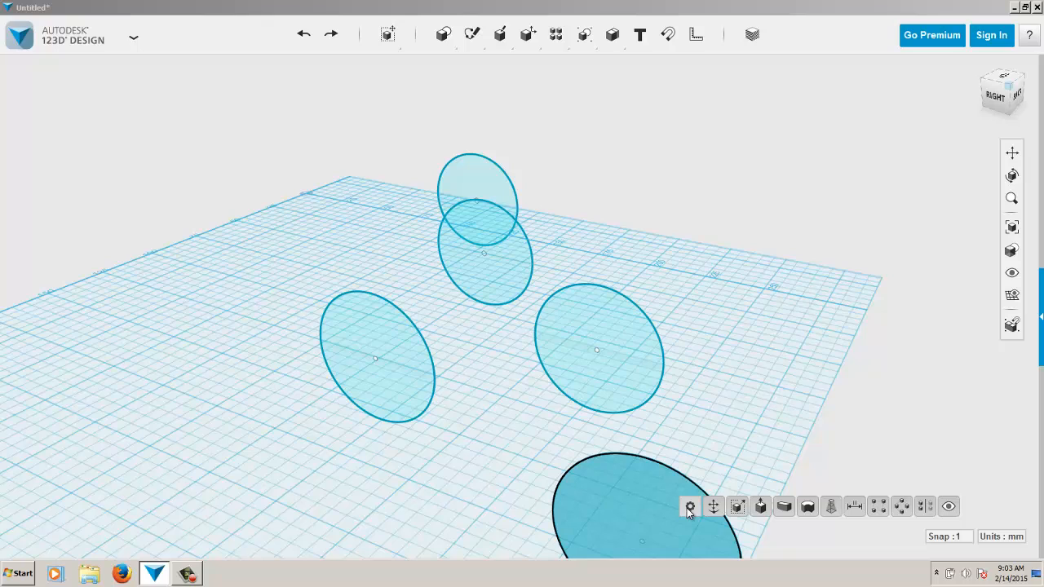
{"action": "left_click", "coordinate": [712, 508]}
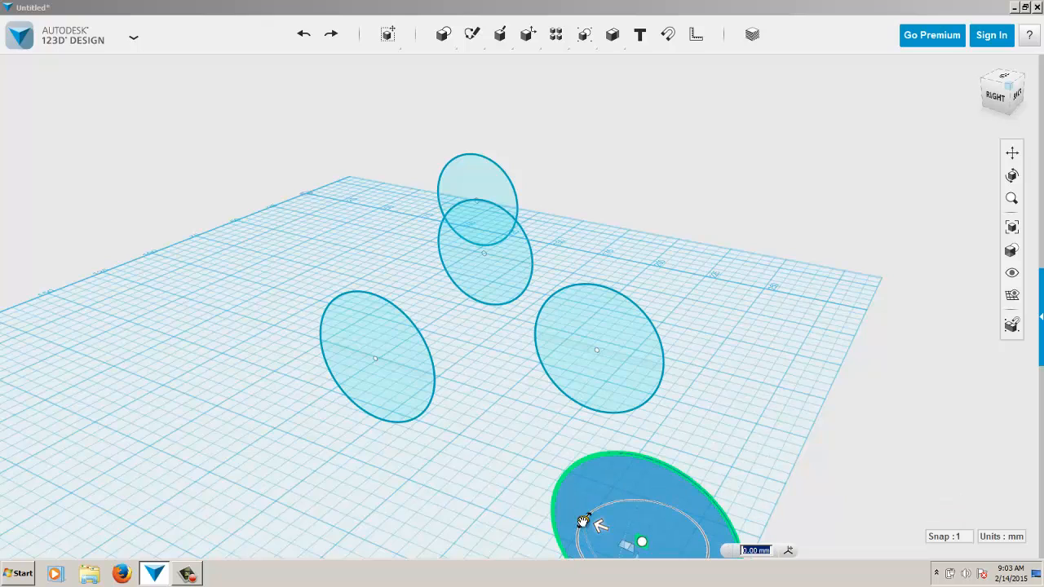
{"action": "left_click_drag", "start_coordinate": [583, 522], "coordinate": [577, 546]}
{"action": "left_click", "coordinate": [453, 492]}
{"action": "left_click", "coordinate": [450, 491]}
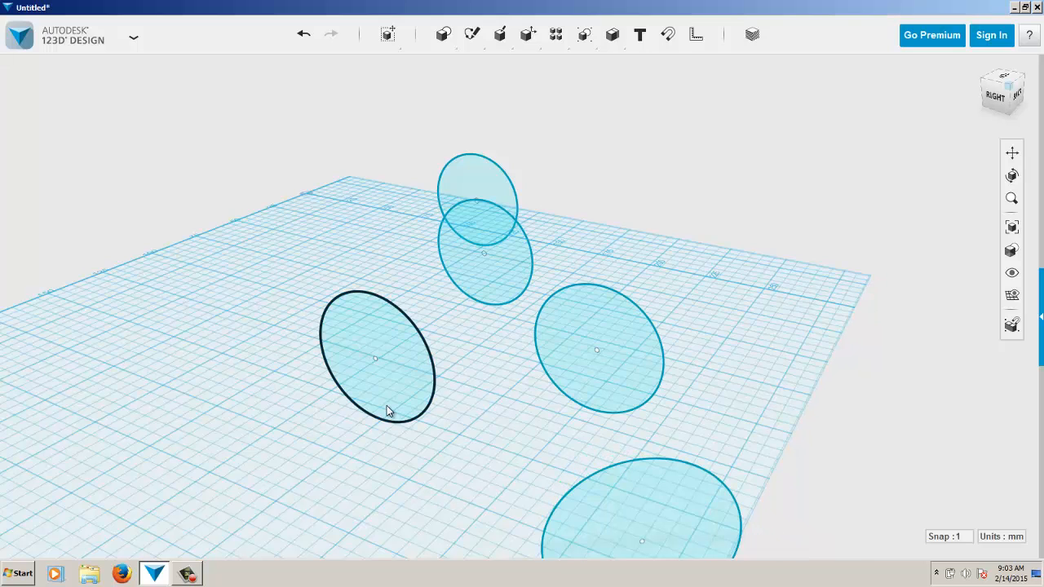
- Rotate the second-nearest circle about the vertical axis, in the same direction as the nearest one
{"action": "left_click", "coordinate": [387, 402]}
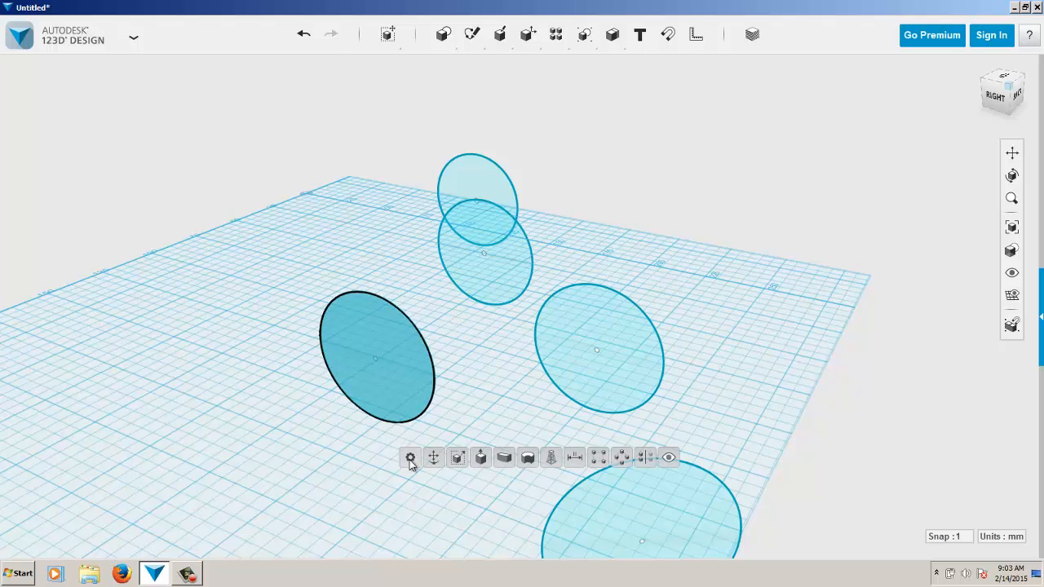
{"action": "left_click", "coordinate": [433, 460]}
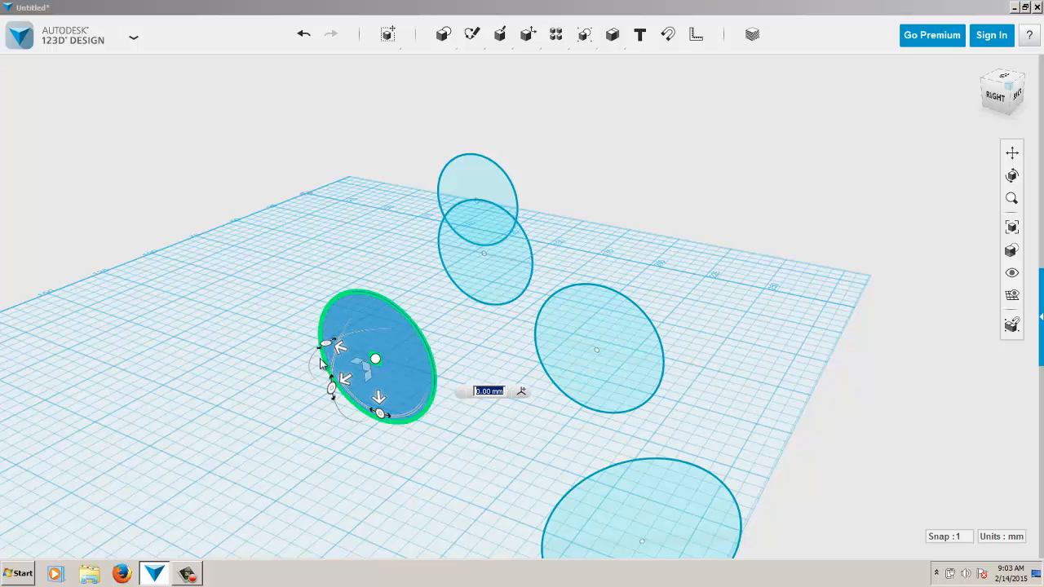
{"action": "left_click_drag", "start_coordinate": [324, 343], "coordinate": [312, 356]}
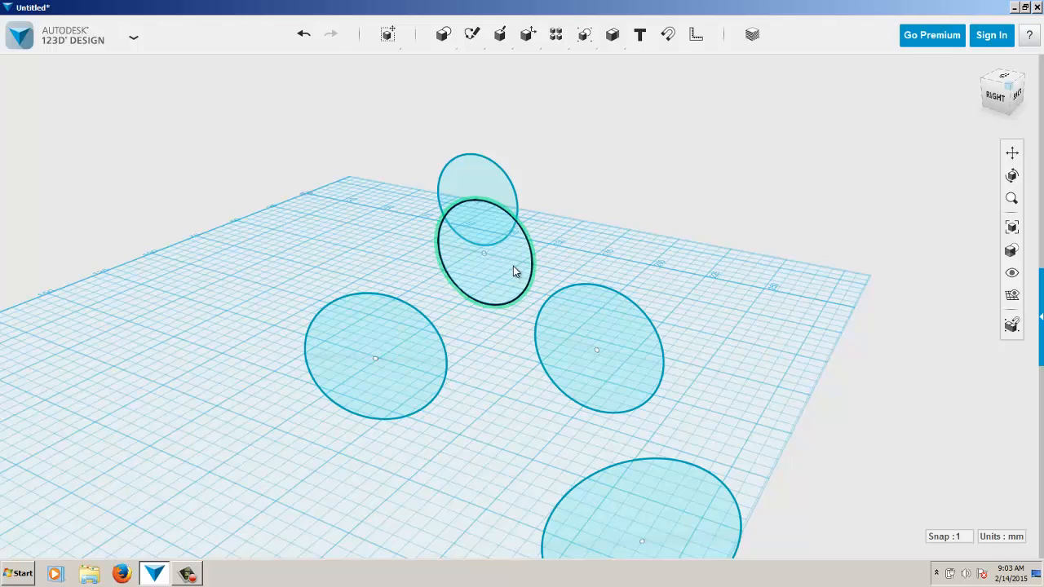
- Rotate the second-farthest circle by -30 degrees about the vertical axis
{"action": "left_click", "coordinate": [513, 267]}
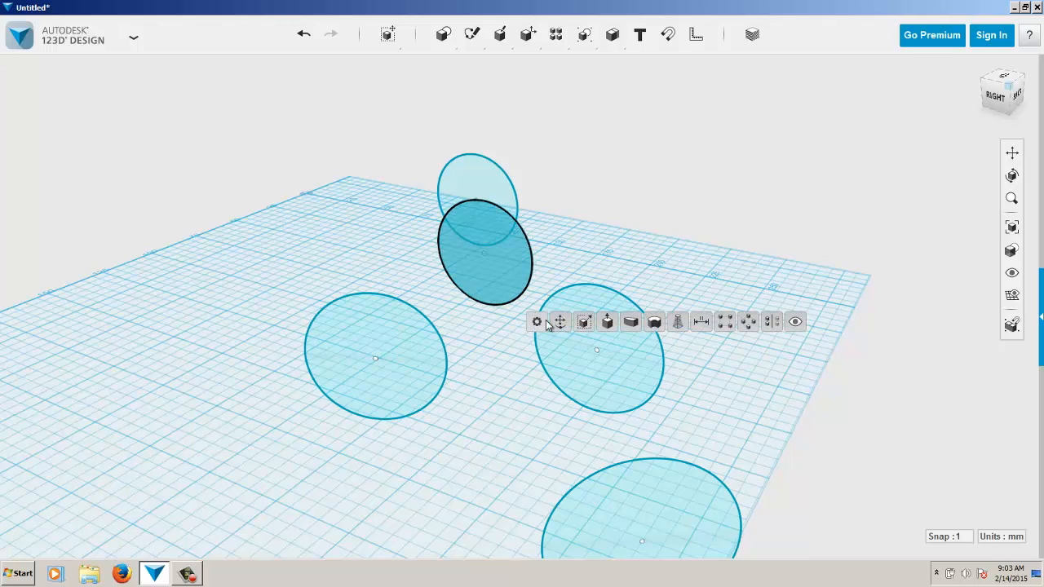
{"action": "left_click", "coordinate": [561, 323]}
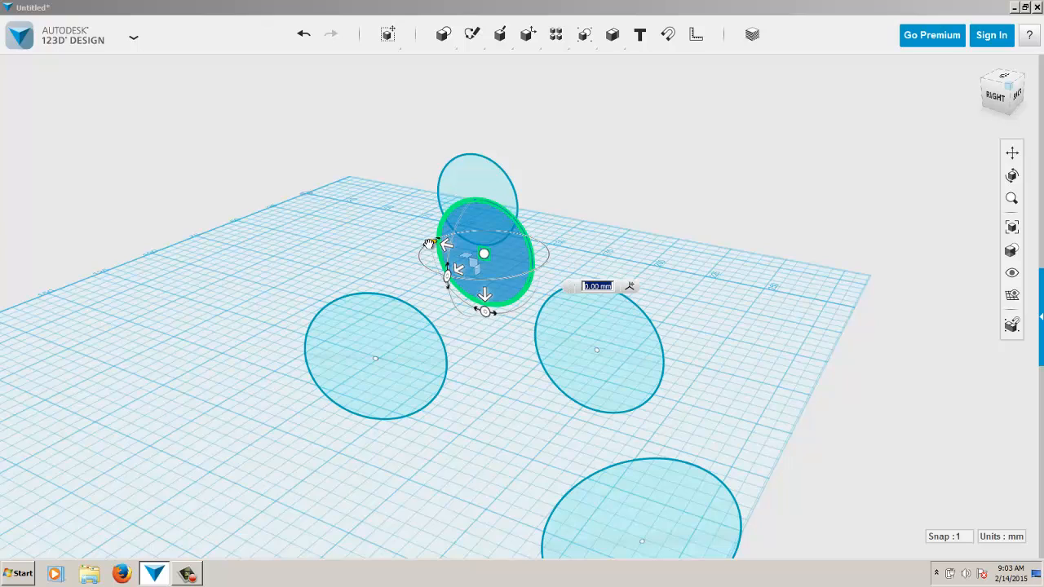
{"action": "left_click_drag", "start_coordinate": [429, 245], "coordinate": [418, 254]}
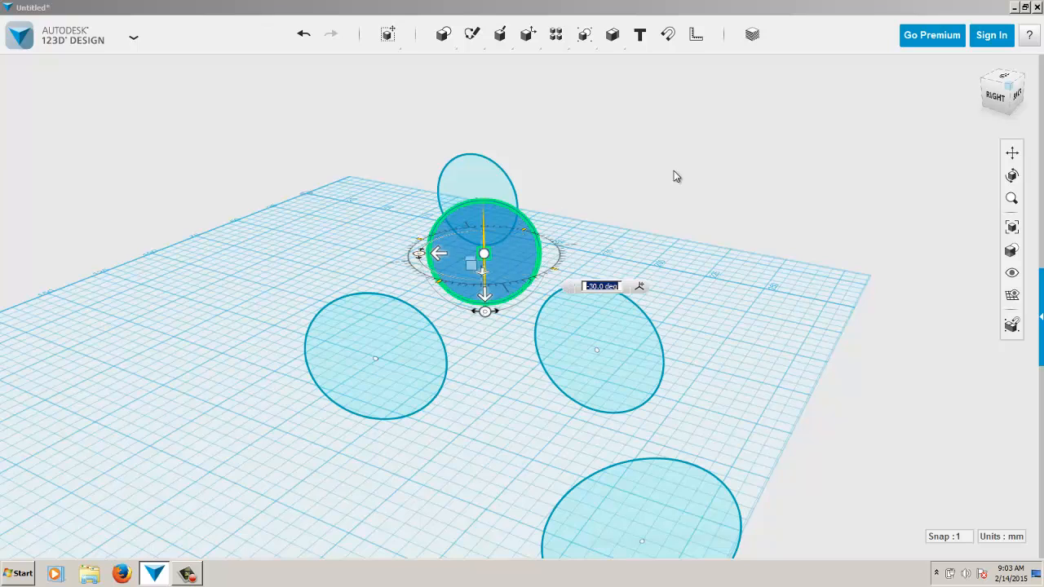
{"action": "left_click", "coordinate": [702, 171]}
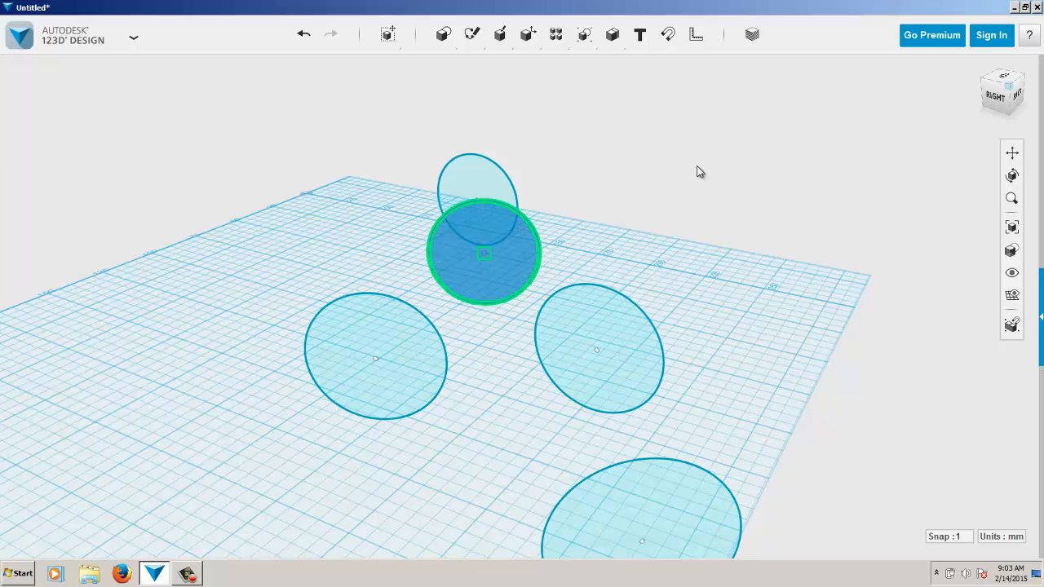
- Move the second-nearest circle a short distance along its facing direction, away from the farther circles
{"action": "left_click", "coordinate": [1005, 79]}
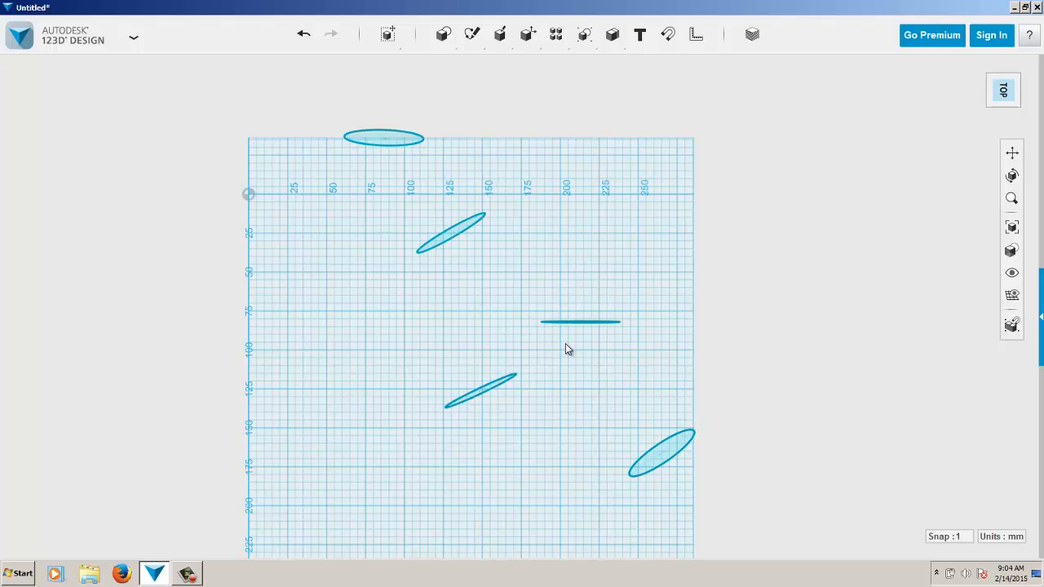
{"action": "left_click", "coordinate": [493, 390]}
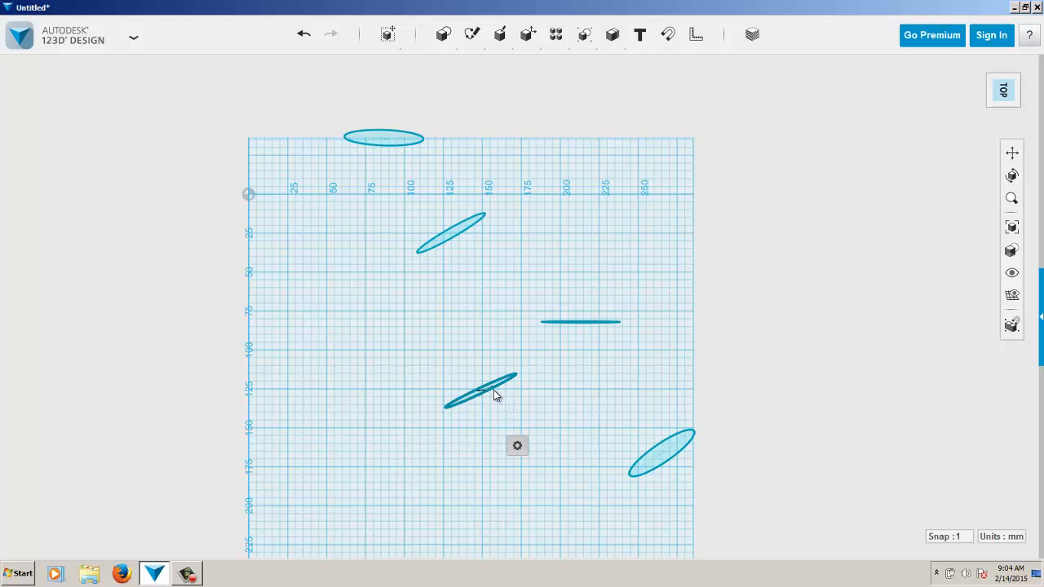
{"action": "mouse_move", "coordinate": [517, 445]}
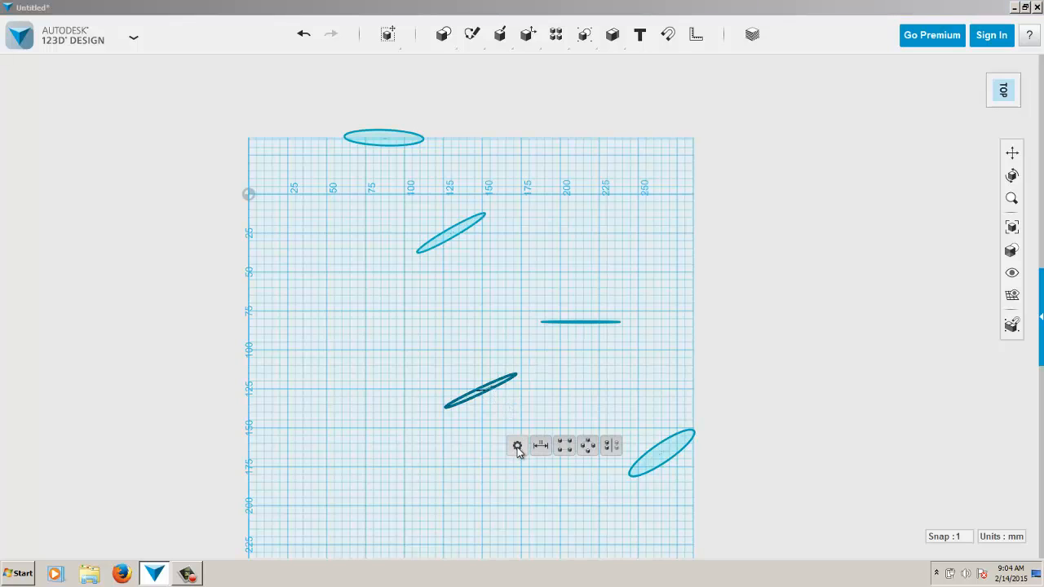
{"action": "right_click_drag", "start_coordinate": [547, 384], "coordinate": [539, 332]}
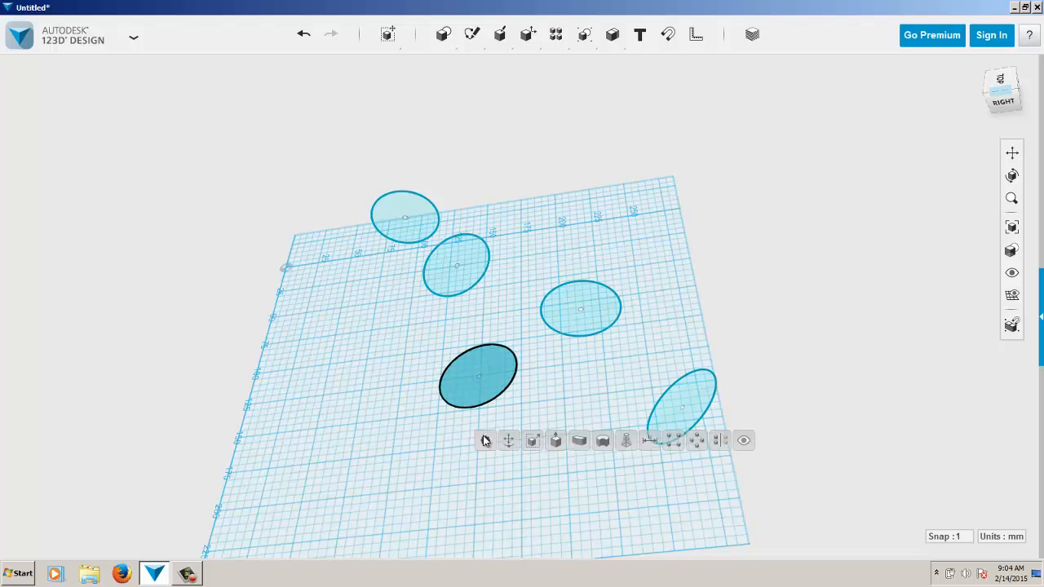
{"action": "left_click", "coordinate": [509, 441]}
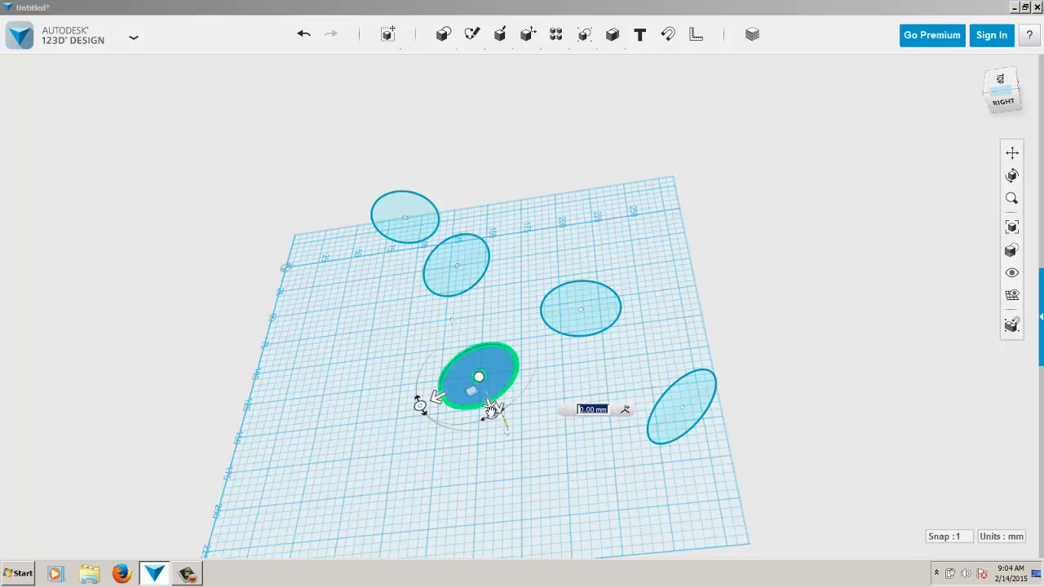
{"action": "left_click_drag", "start_coordinate": [487, 407], "coordinate": [499, 428]}
{"action": "left_click", "coordinate": [651, 222]}
- Move the second-nearest circle a further 30 mm in the same direction, away from the farther circles
{"action": "right_click_drag", "start_coordinate": [654, 224], "coordinate": [653, 201]}
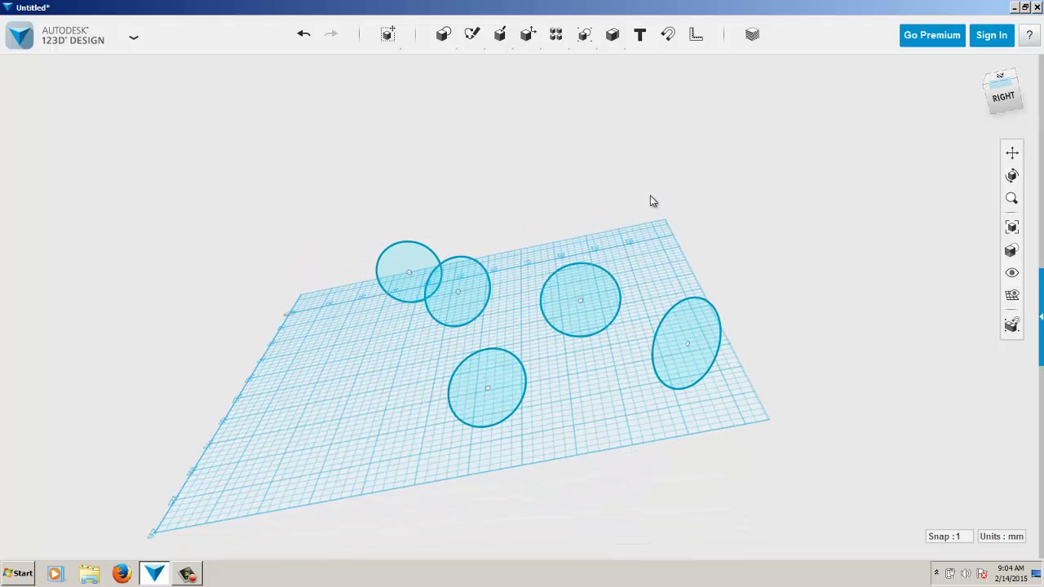
{"action": "left_click", "coordinate": [472, 398]}
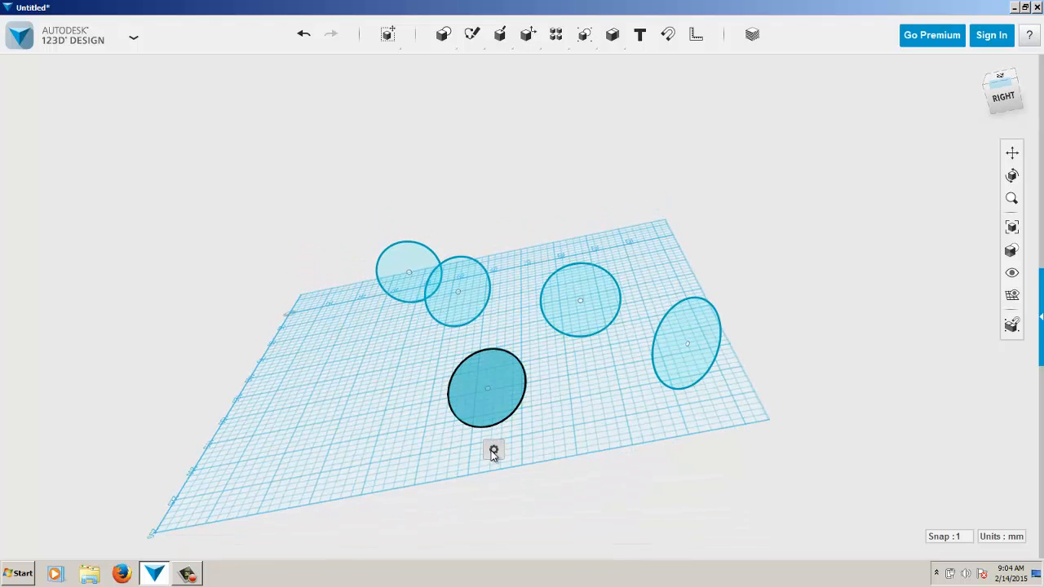
{"action": "left_click", "coordinate": [517, 449]}
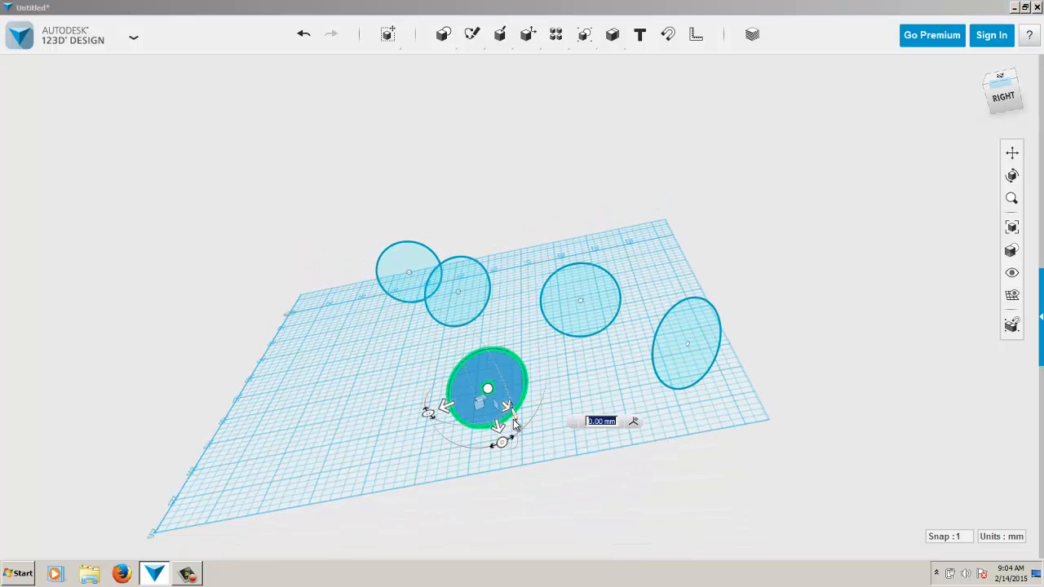
{"action": "left_click_drag", "start_coordinate": [505, 406], "coordinate": [530, 424]}
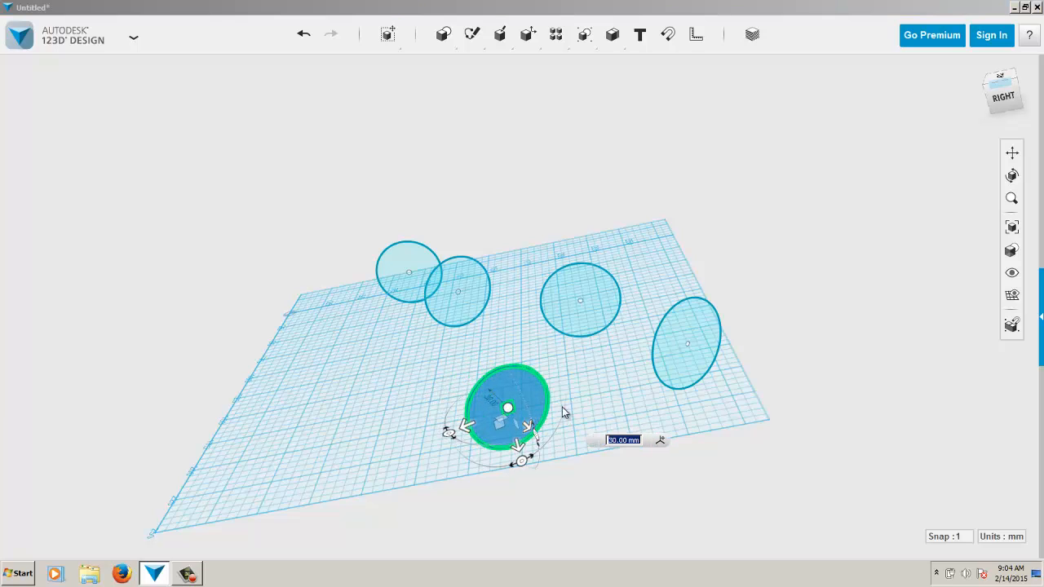
{"action": "left_click", "coordinate": [632, 365]}
- Try to loft all five circles into one solid, taking them in order from the farthest to the nearest
{"action": "right_click_drag", "start_coordinate": [632, 365], "coordinate": [658, 414]}
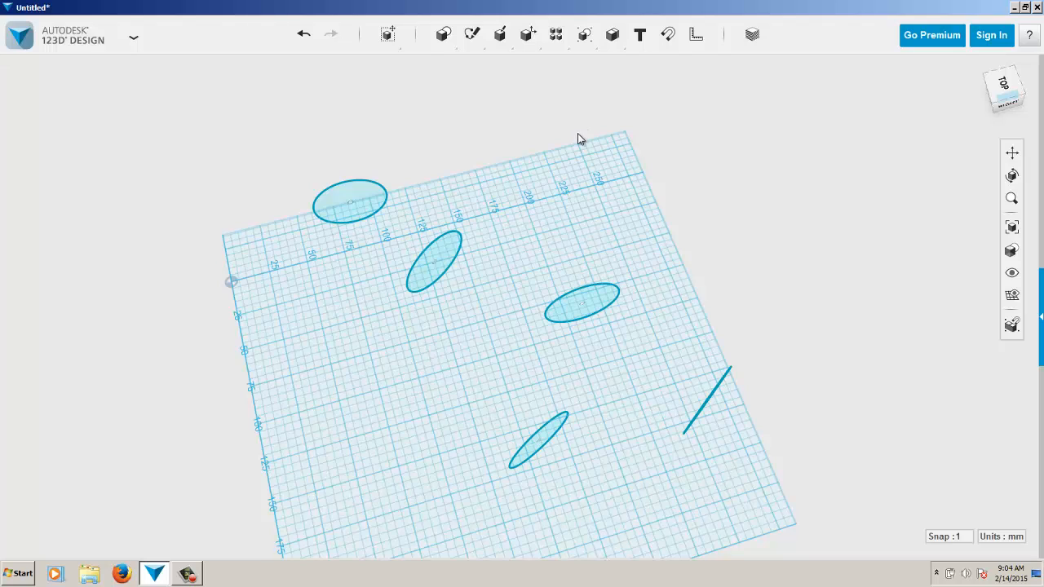
{"action": "left_click", "coordinate": [367, 204]}
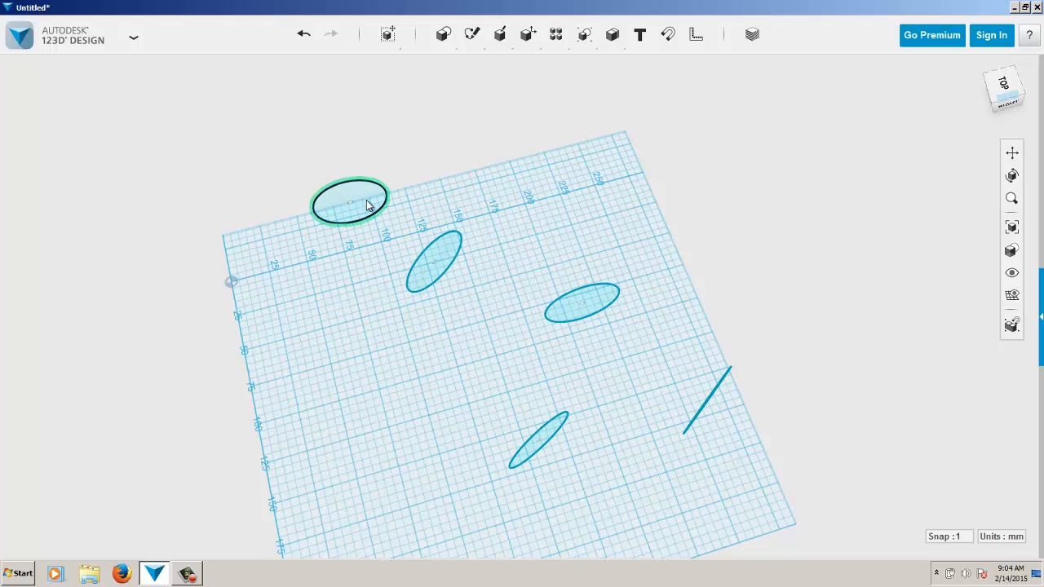
{"action": "left_click", "coordinate": [432, 256]}
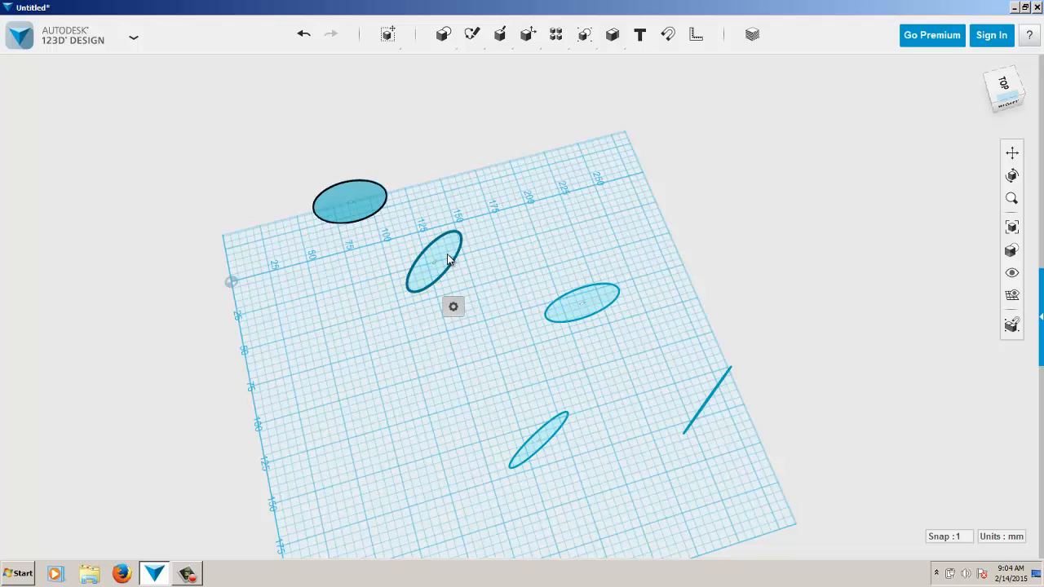
{"action": "left_click", "coordinate": [574, 308], "text": "shift"}
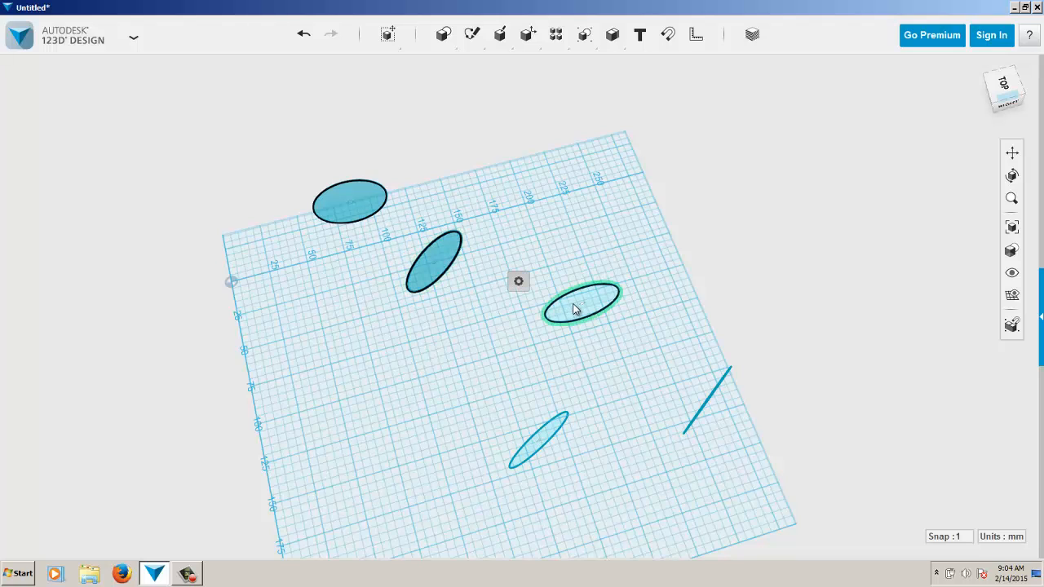
{"action": "left_click", "coordinate": [538, 440], "text": "shift"}
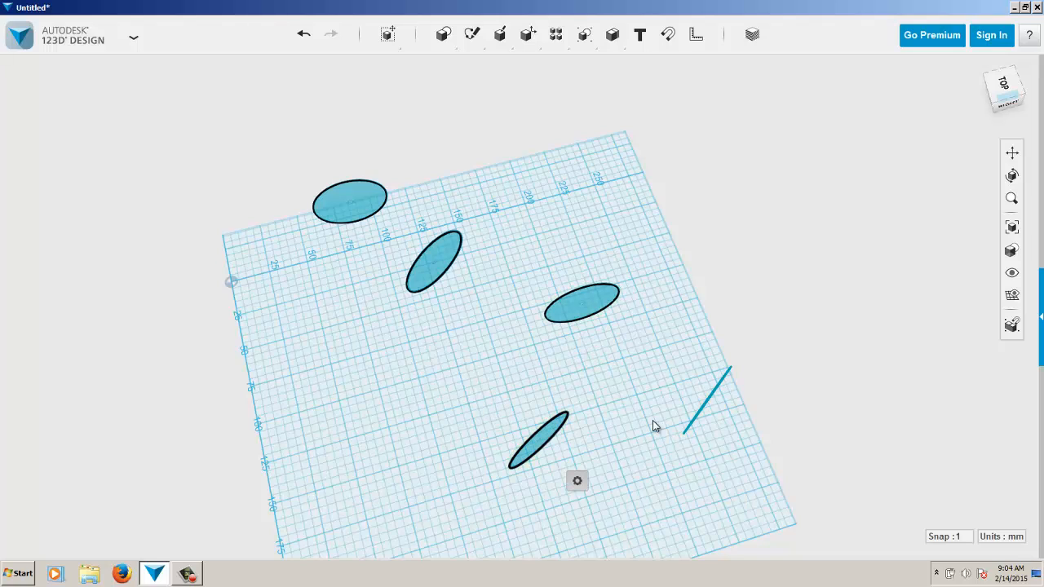
{"action": "left_click", "coordinate": [704, 415], "text": "shift"}
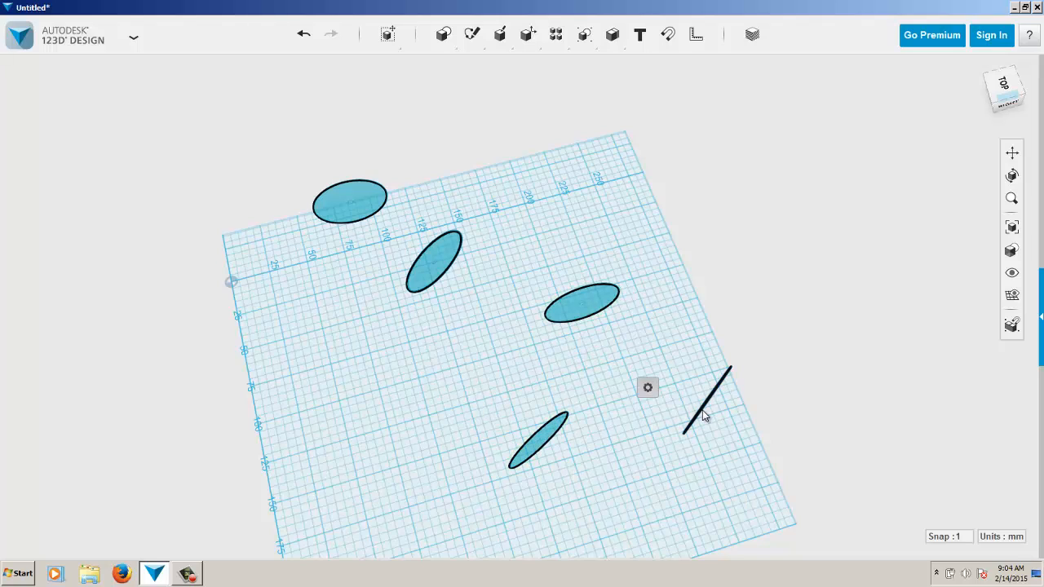
{"action": "right_click_drag", "start_coordinate": [680, 354], "coordinate": [677, 340]}
{"action": "left_click", "coordinate": [697, 438]}
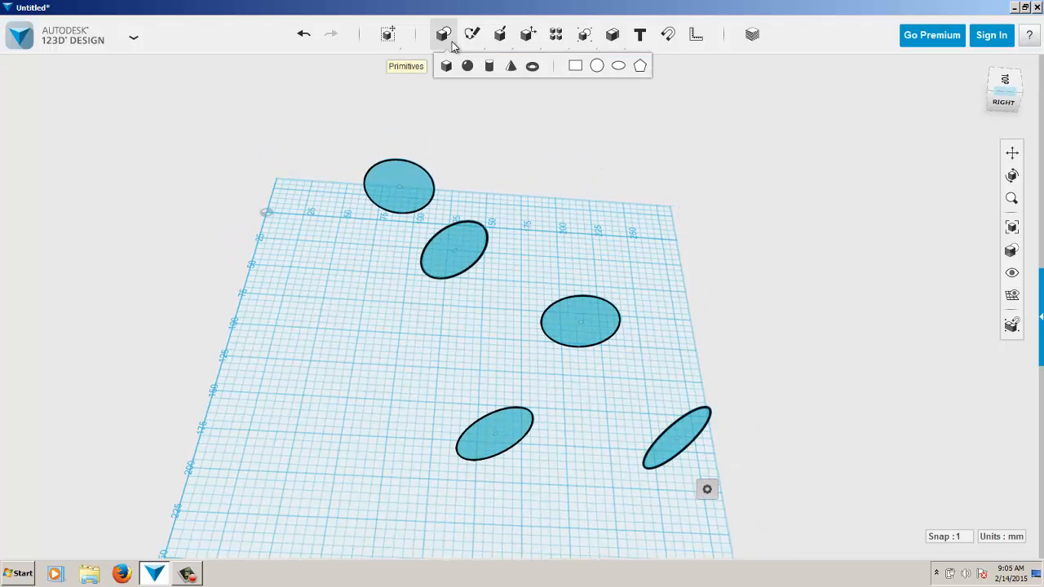
{"action": "mouse_move", "coordinate": [501, 34]}
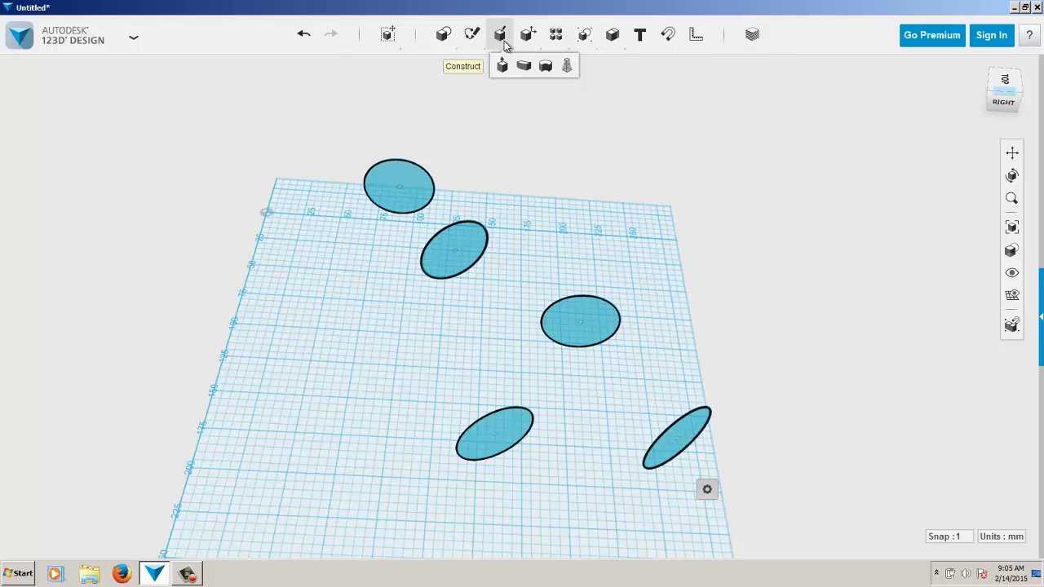
{"action": "left_click", "coordinate": [569, 69]}
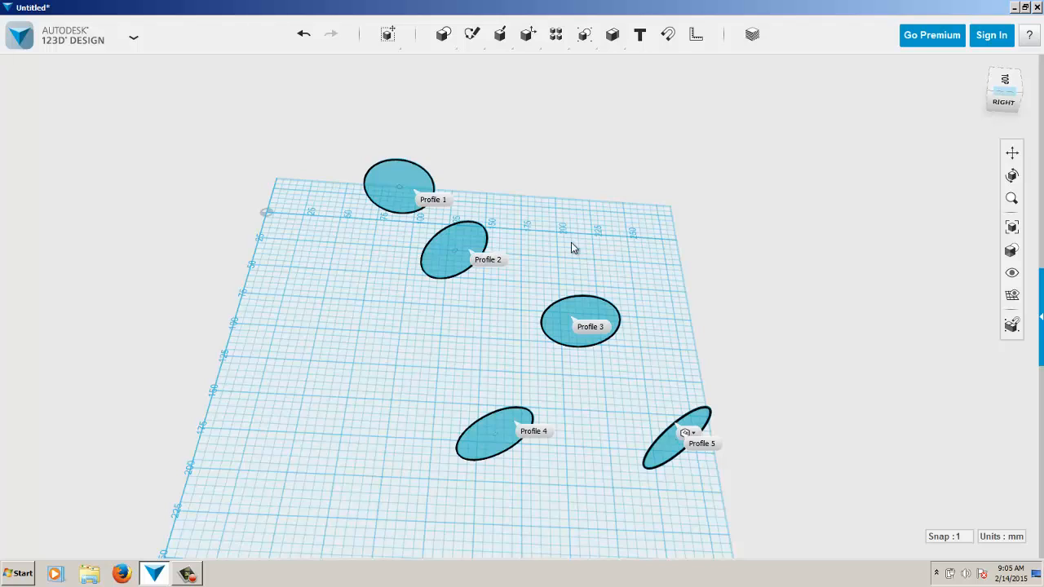
{"action": "left_click", "coordinate": [582, 269]}
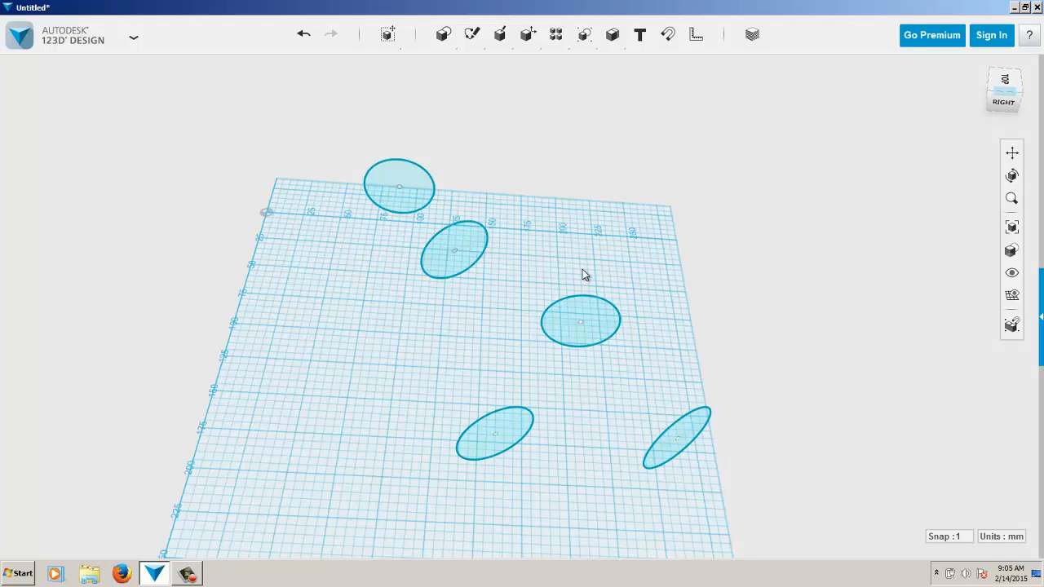
- Loft all five circles into one winding solid, selecting them in order from the farthest to the nearest
{"action": "left_click", "coordinate": [426, 204]}
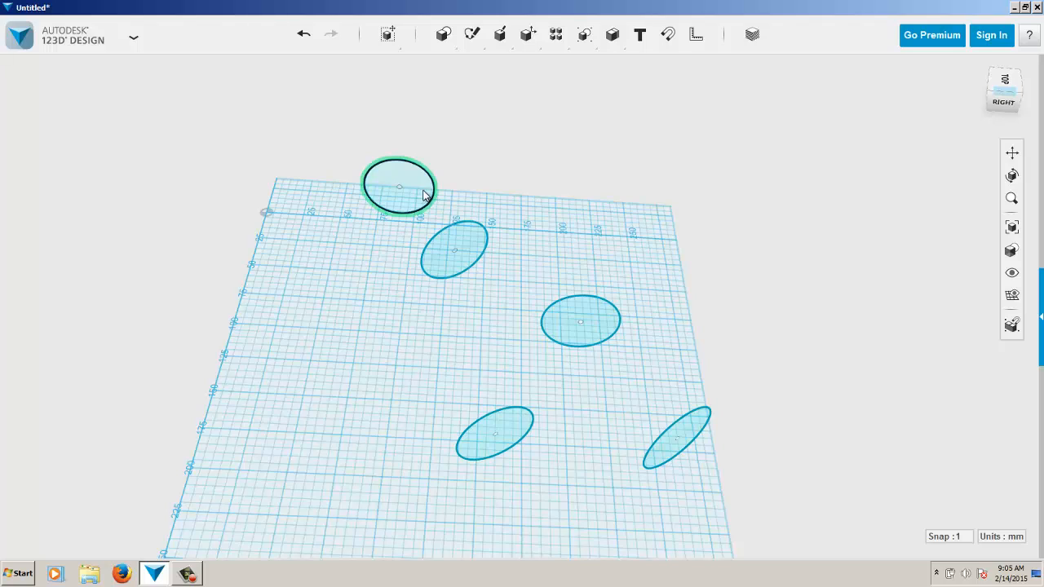
{"action": "left_click", "coordinate": [463, 239]}
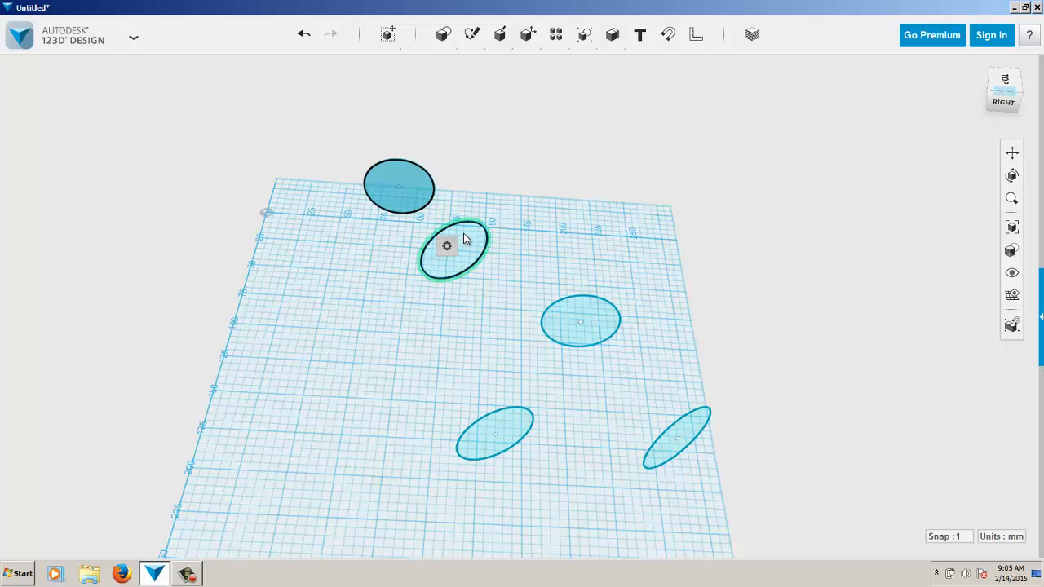
{"action": "left_click", "coordinate": [568, 308]}
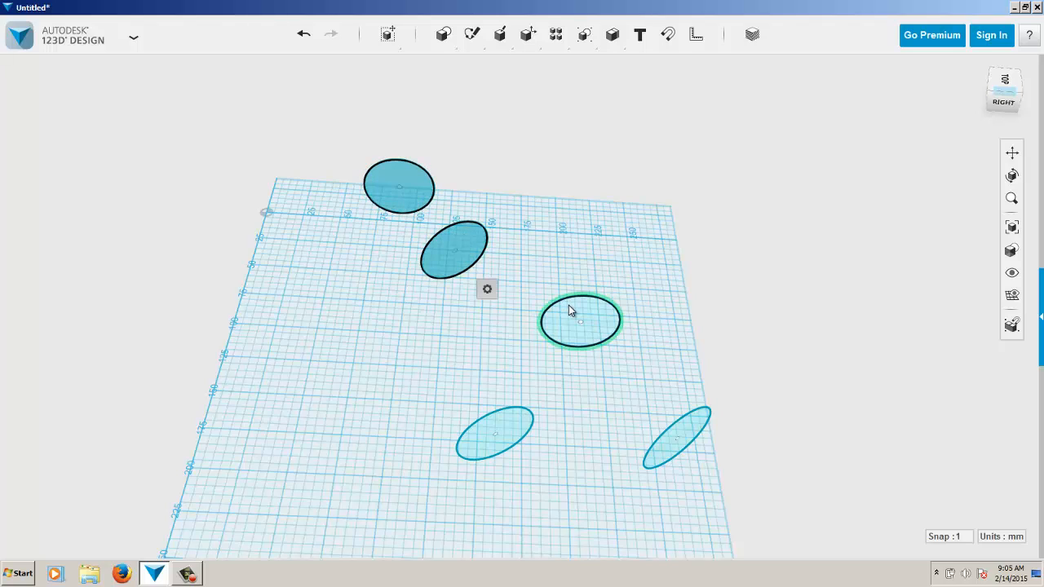
{"action": "left_click", "coordinate": [522, 422]}
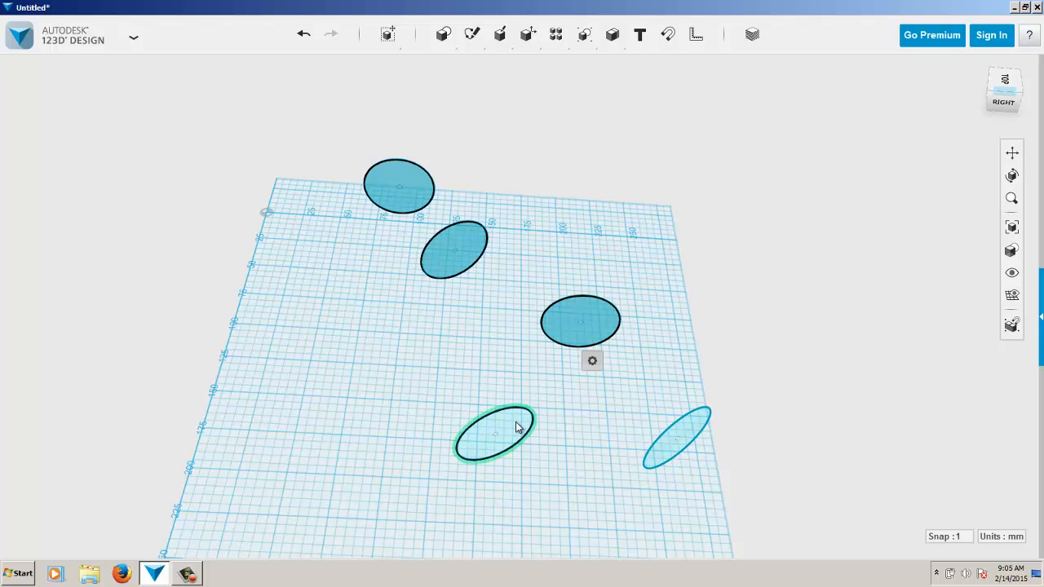
{"action": "left_click", "coordinate": [685, 440]}
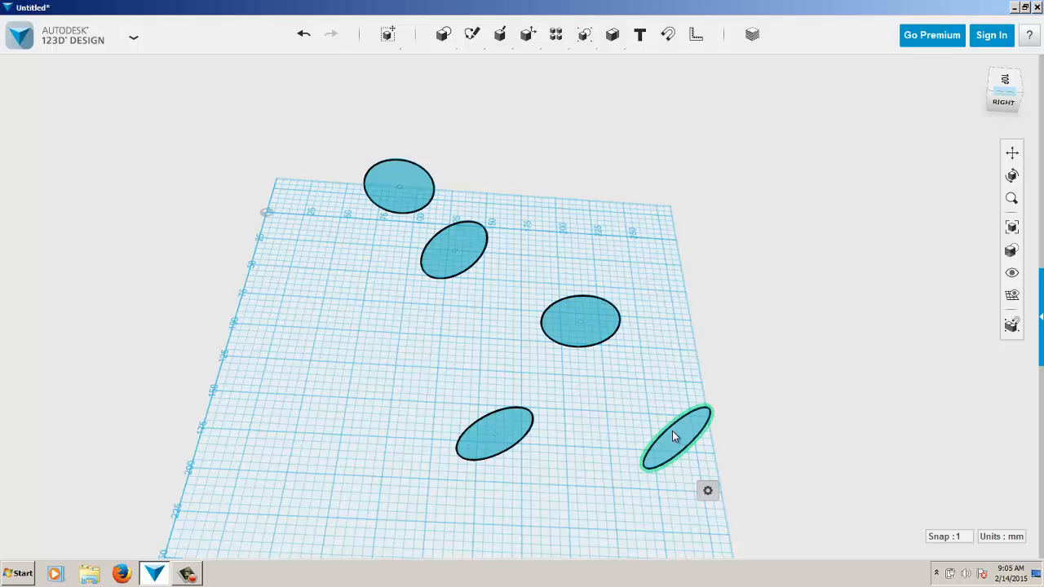
{"action": "mouse_move", "coordinate": [500, 45]}
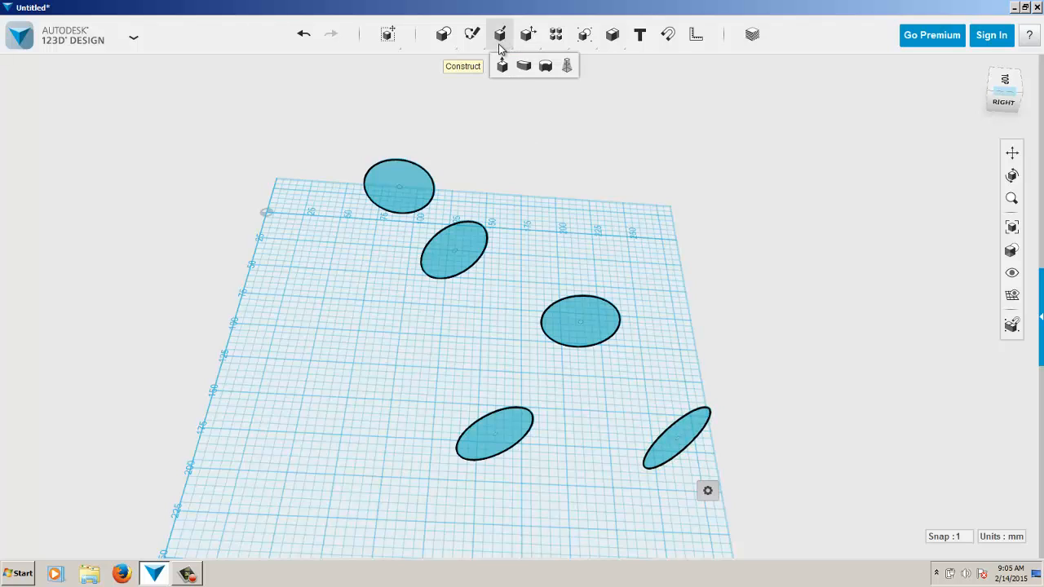
{"action": "left_click", "coordinate": [567, 67]}
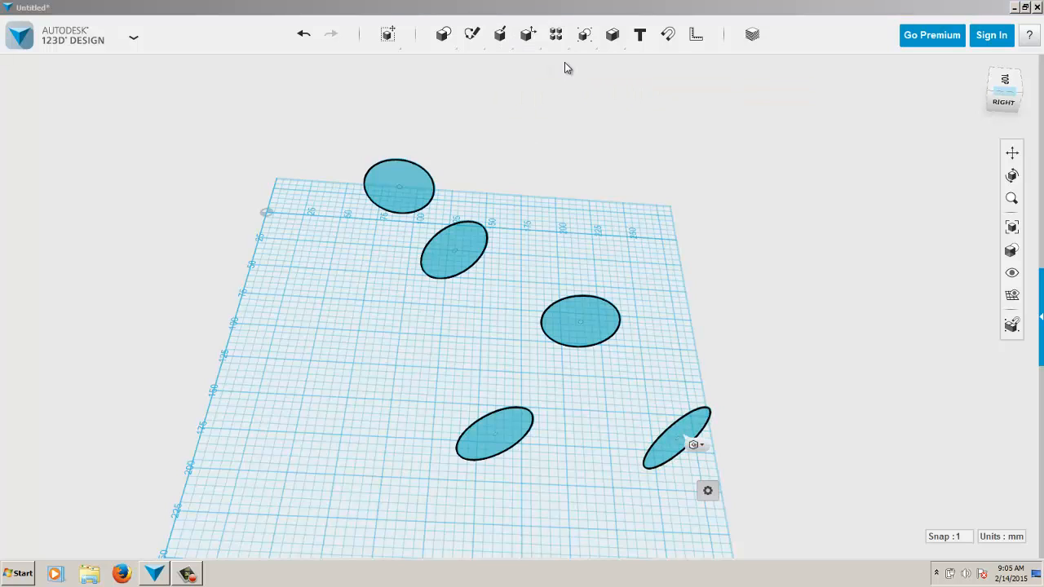
{"action": "left_click", "coordinate": [642, 159]}
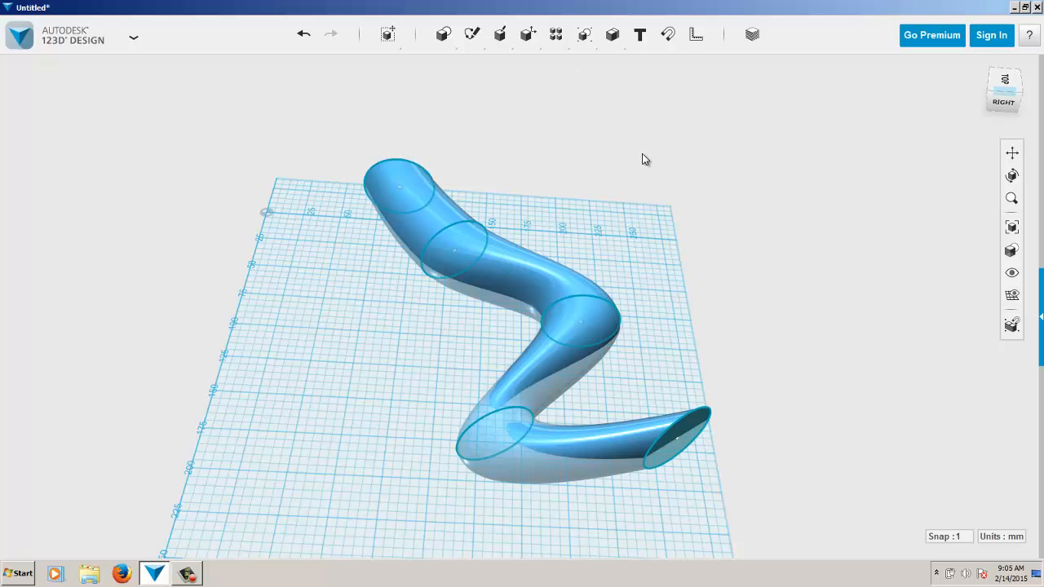
- Move the lofted solid away from the five circles so that it stands clear of them
{"action": "right_click_drag", "start_coordinate": [667, 201], "coordinate": [652, 186]}
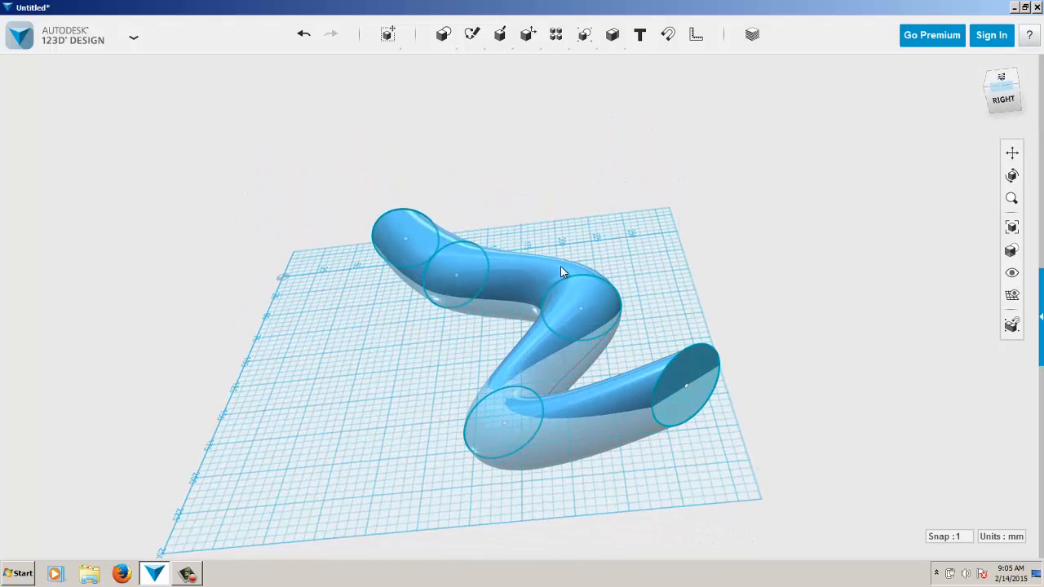
{"action": "left_click_drag", "start_coordinate": [560, 271], "coordinate": [696, 199]}
{"action": "left_click", "coordinate": [555, 212]}
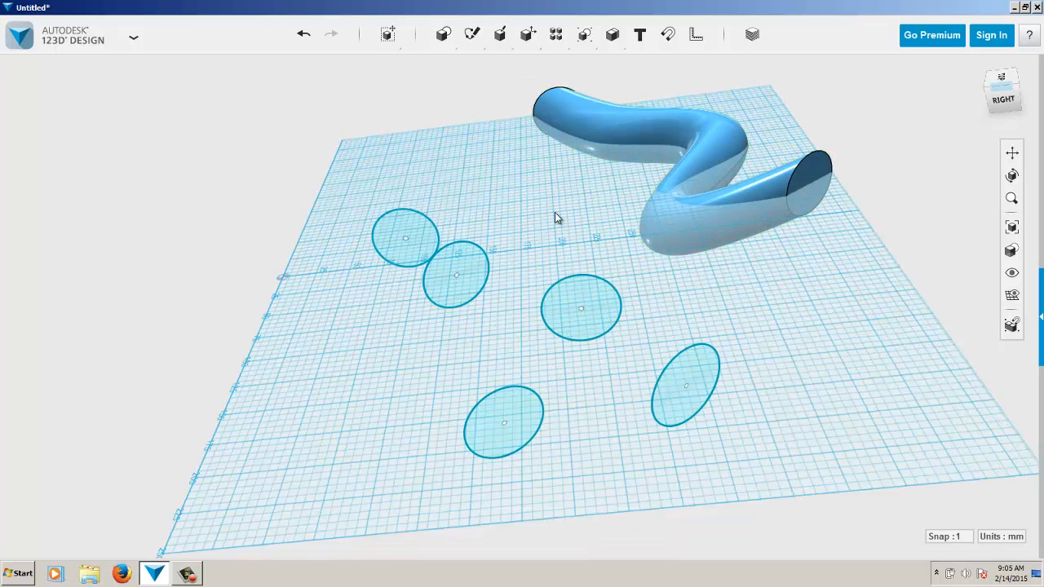
- Move the farthest circle -25 mm along its facing direction, away from the others, and -45 mm sideways
{"action": "right_click_drag", "start_coordinate": [490, 225], "coordinate": [514, 257]}
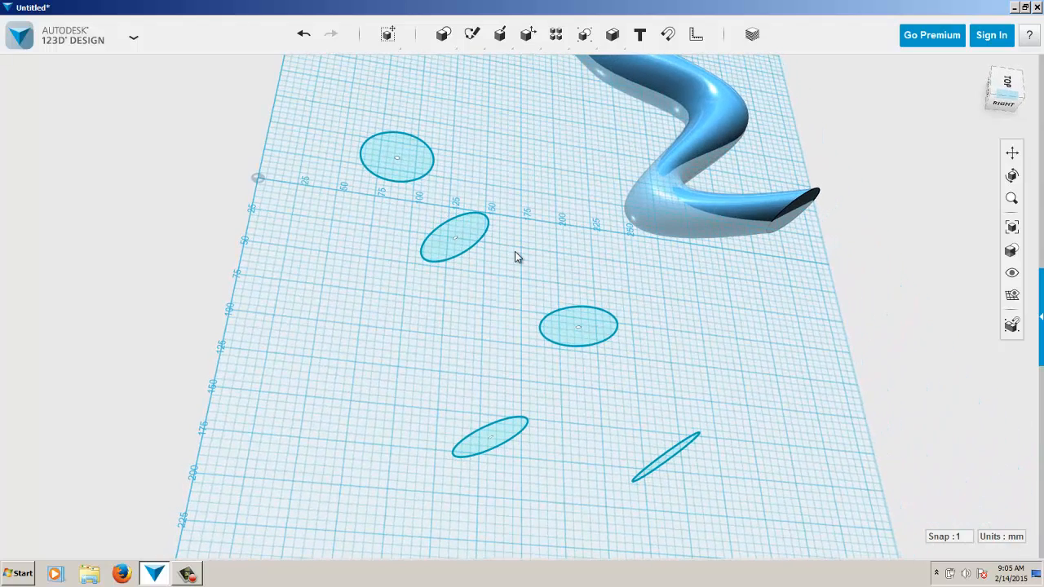
{"action": "left_click", "coordinate": [410, 163]}
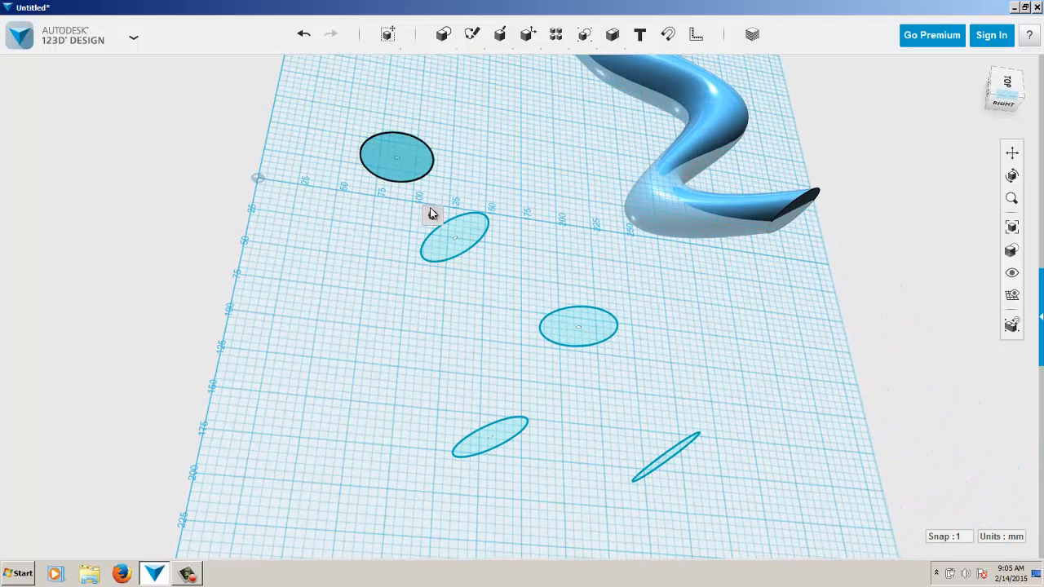
{"action": "left_click", "coordinate": [457, 216]}
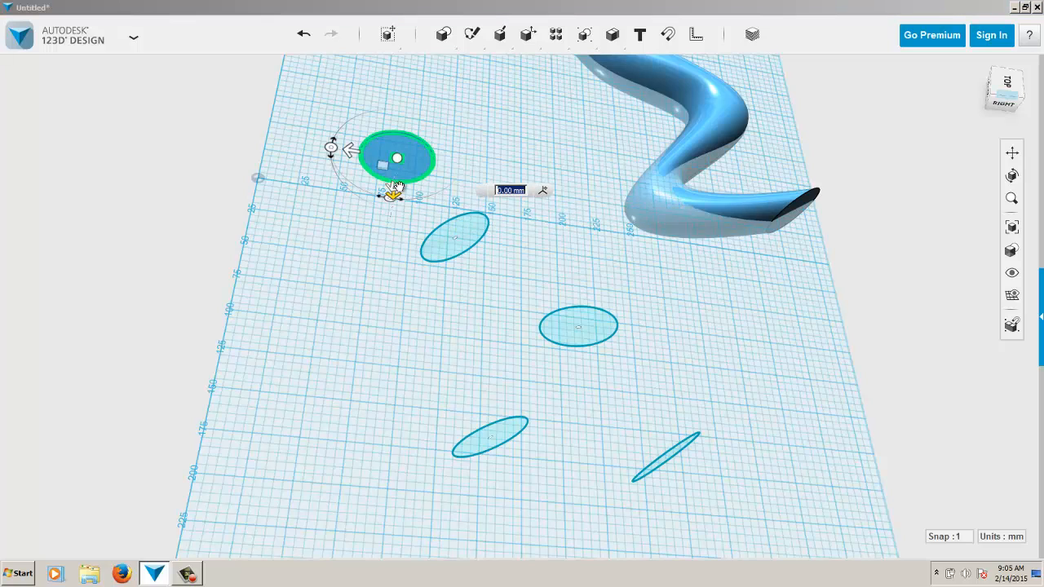
{"action": "left_click_drag", "start_coordinate": [393, 186], "coordinate": [408, 160]}
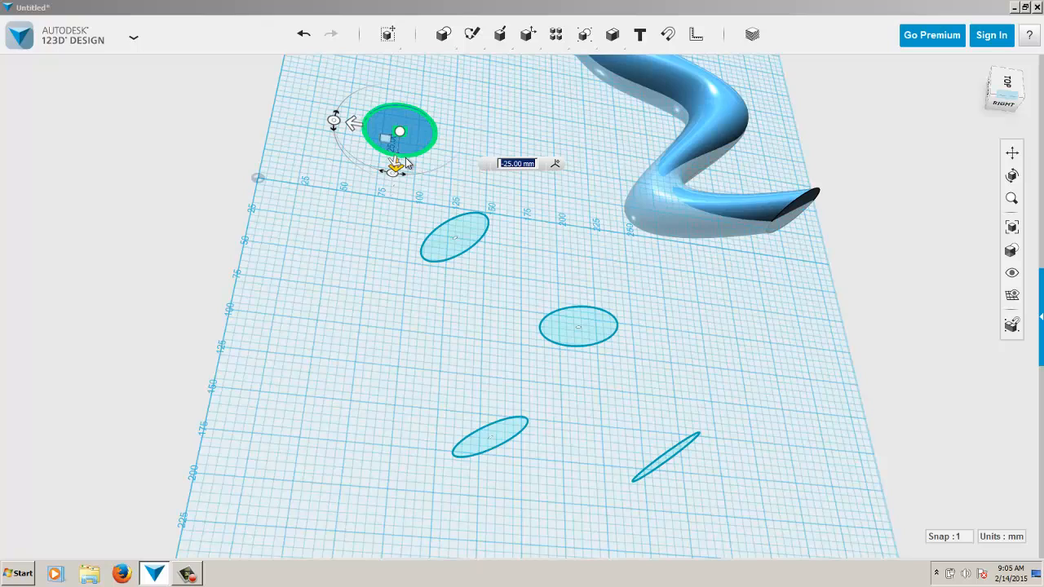
{"action": "left_click_drag", "start_coordinate": [353, 124], "coordinate": [473, 169]}
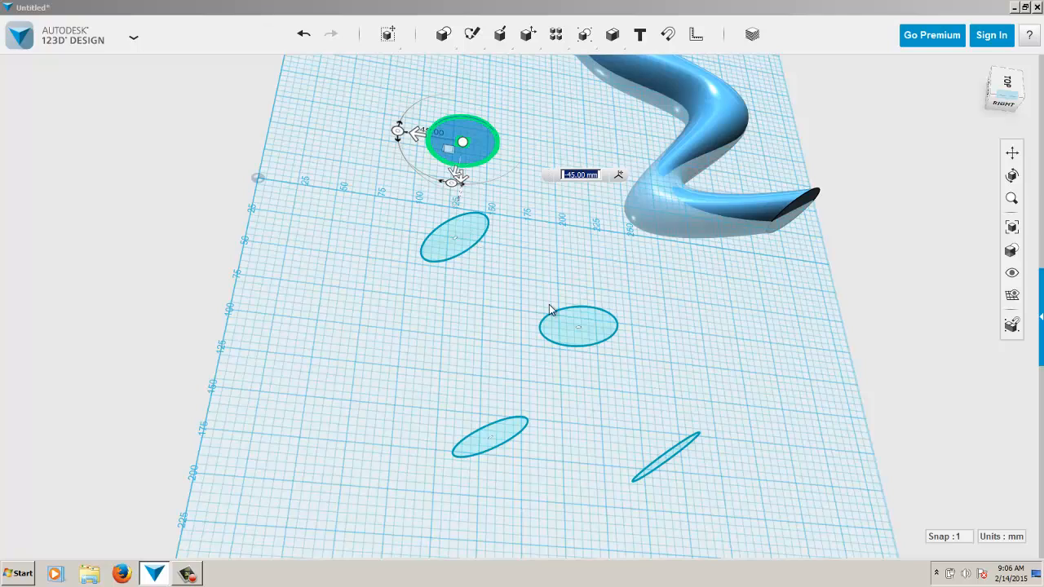
{"action": "key", "text": "Return"}
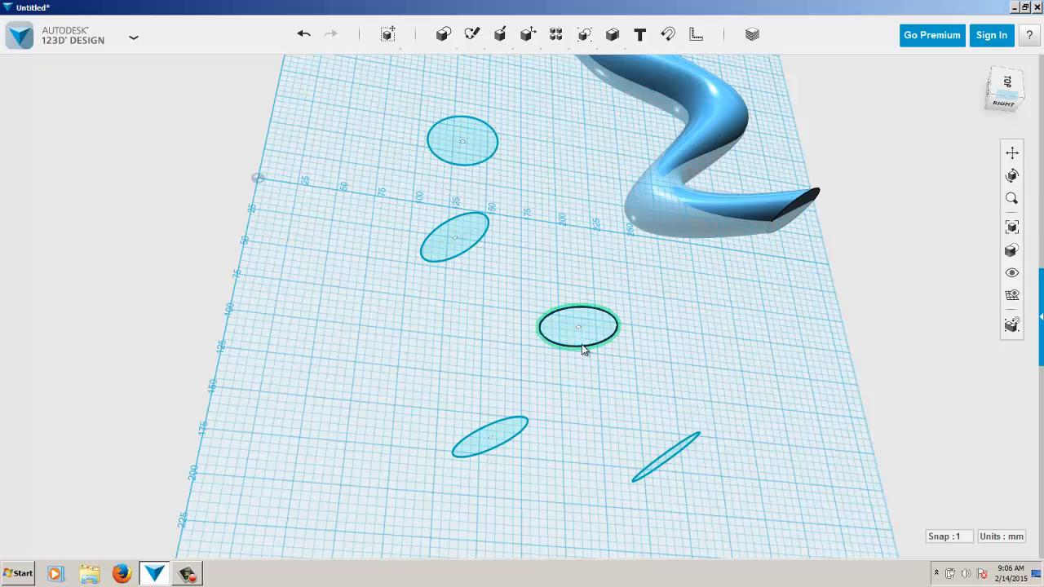
- Rotate the middle circle by -10 degrees about the vertical axis
{"action": "left_click", "coordinate": [583, 341]}
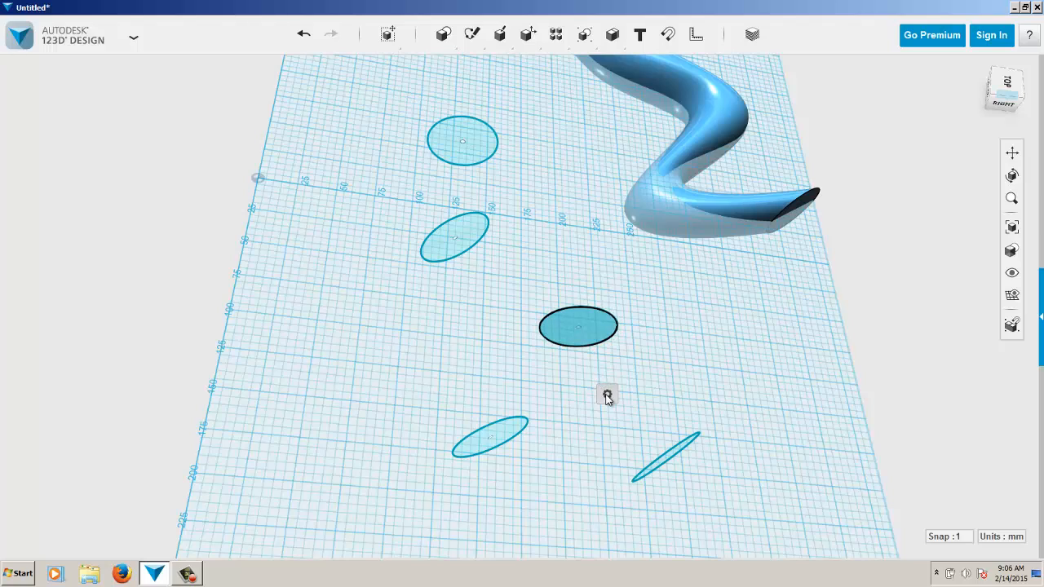
{"action": "left_click", "coordinate": [630, 395]}
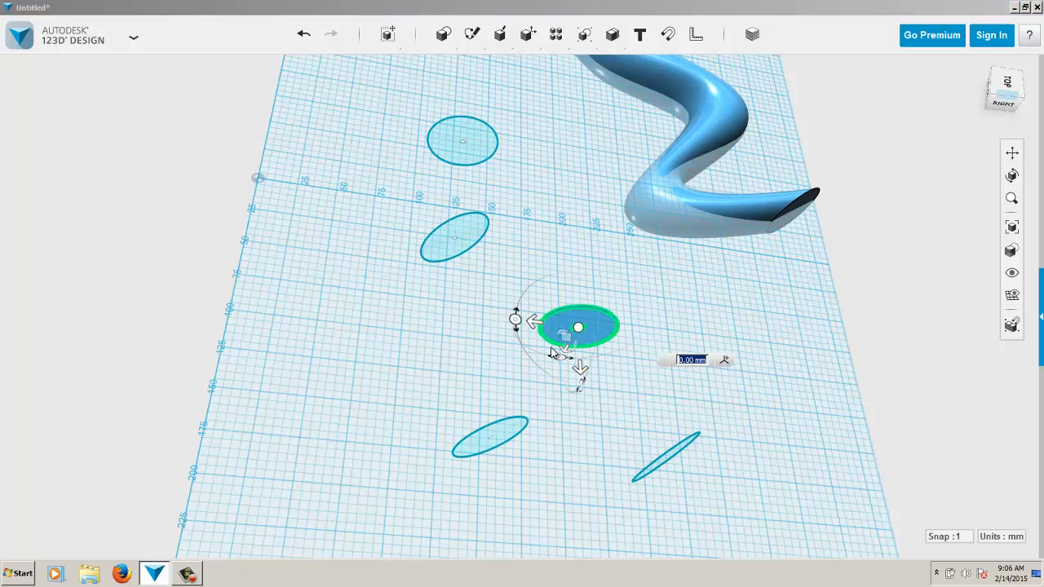
{"action": "left_click_drag", "start_coordinate": [514, 320], "coordinate": [517, 330]}
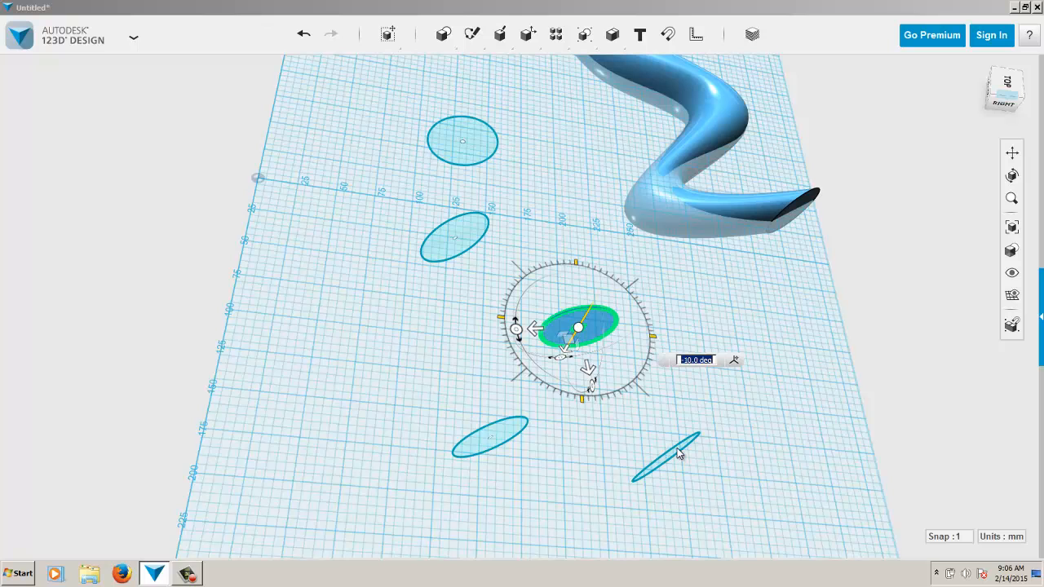
{"action": "left_click", "coordinate": [744, 375]}
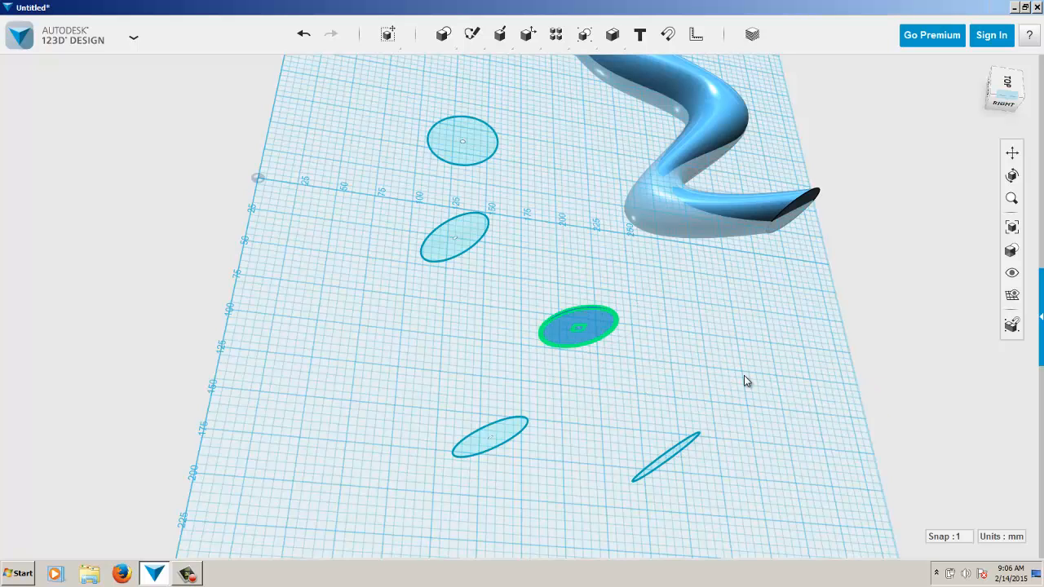
- Rotate the second-nearest circle by 25 degrees about the vertical axis
{"action": "right_click_drag", "start_coordinate": [753, 345], "coordinate": [740, 321]}
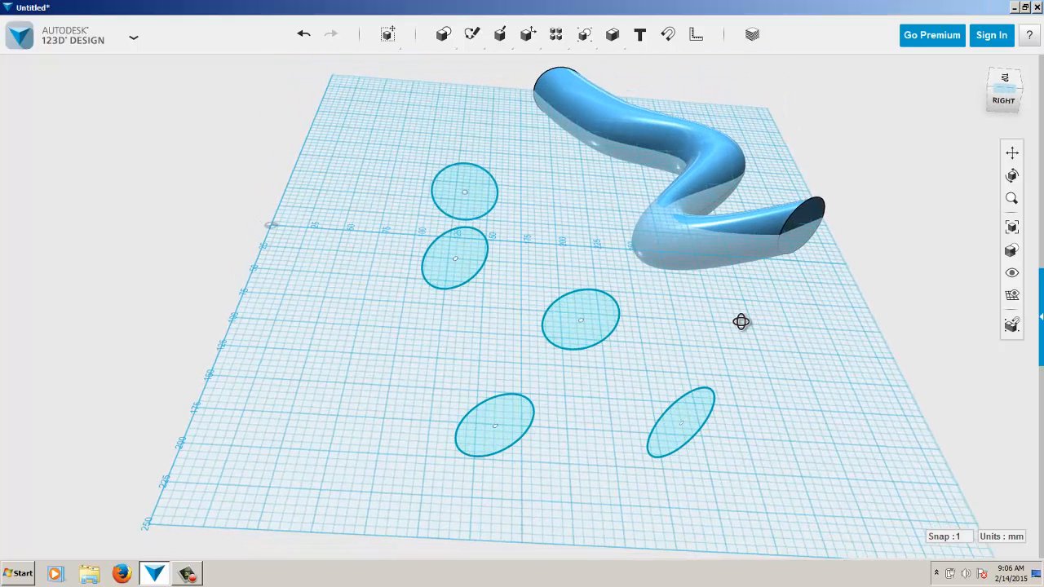
{"action": "left_click", "coordinate": [509, 419]}
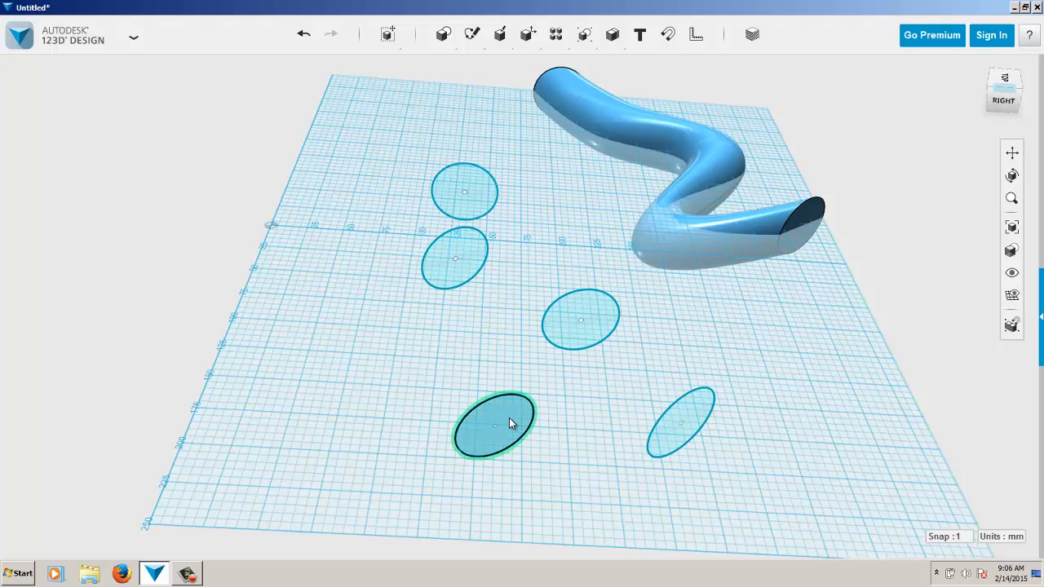
{"action": "left_click", "coordinate": [555, 473]}
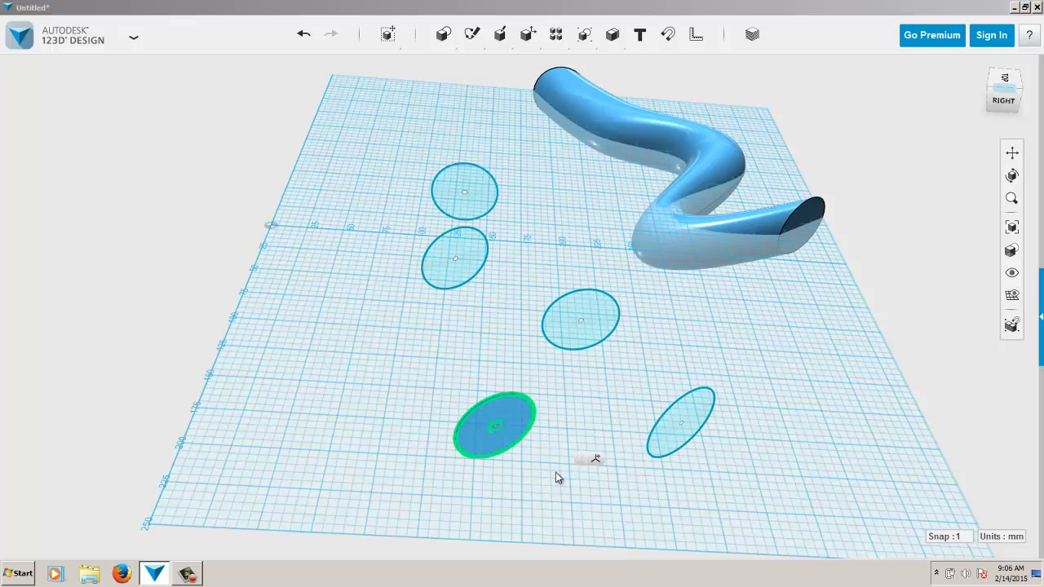
{"action": "left_click_drag", "start_coordinate": [433, 442], "coordinate": [430, 422]}
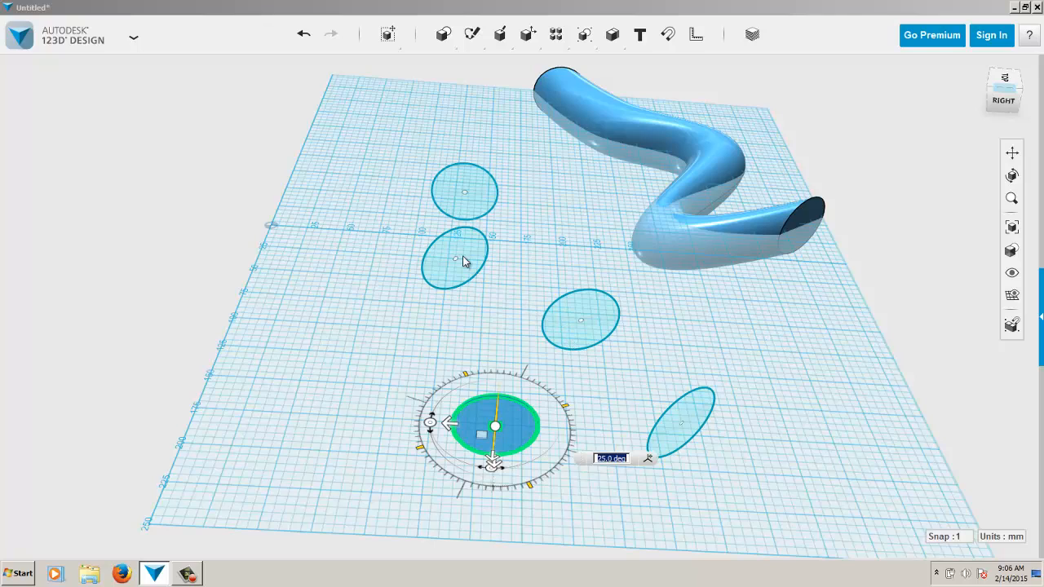
{"action": "left_click", "coordinate": [778, 375]}
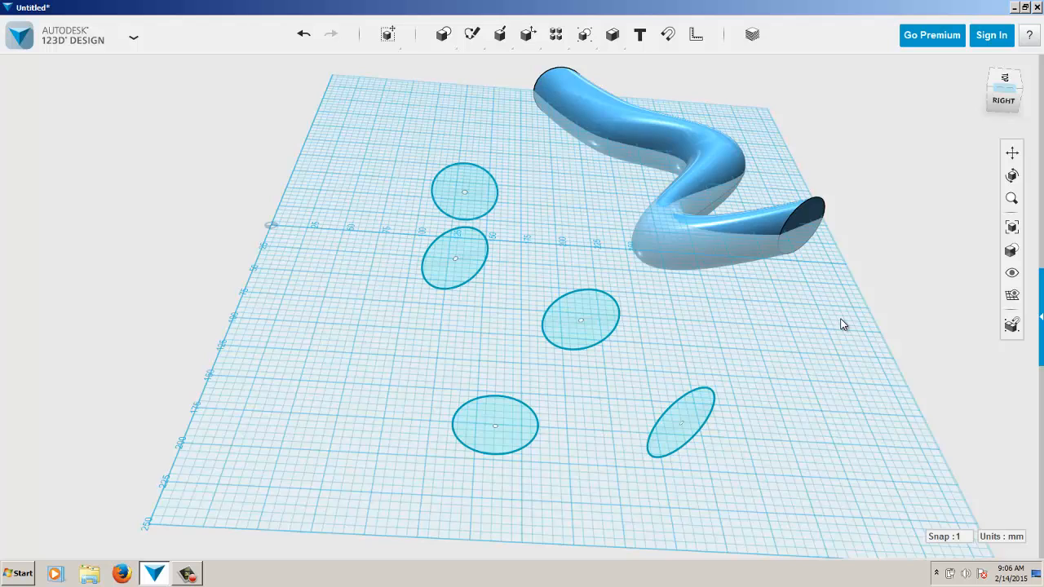
- Slide the nearest circle sideways within its own plane toward the second-nearest circle and lower it 80 mm
{"action": "left_click", "coordinate": [1005, 80]}
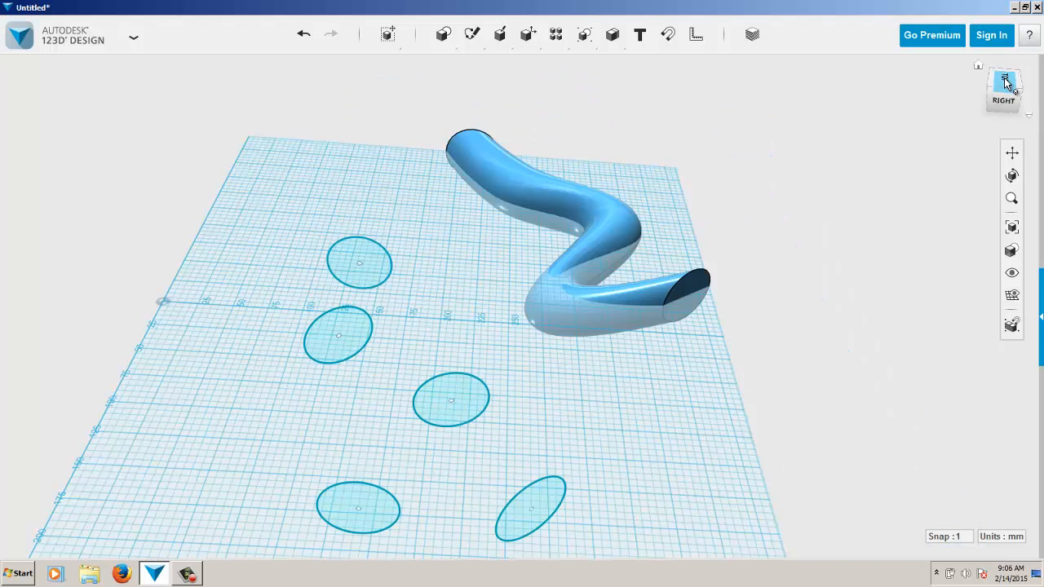
{"action": "left_click", "coordinate": [1011, 153]}
{"action": "left_click_drag", "start_coordinate": [667, 389], "coordinate": [707, 213]}
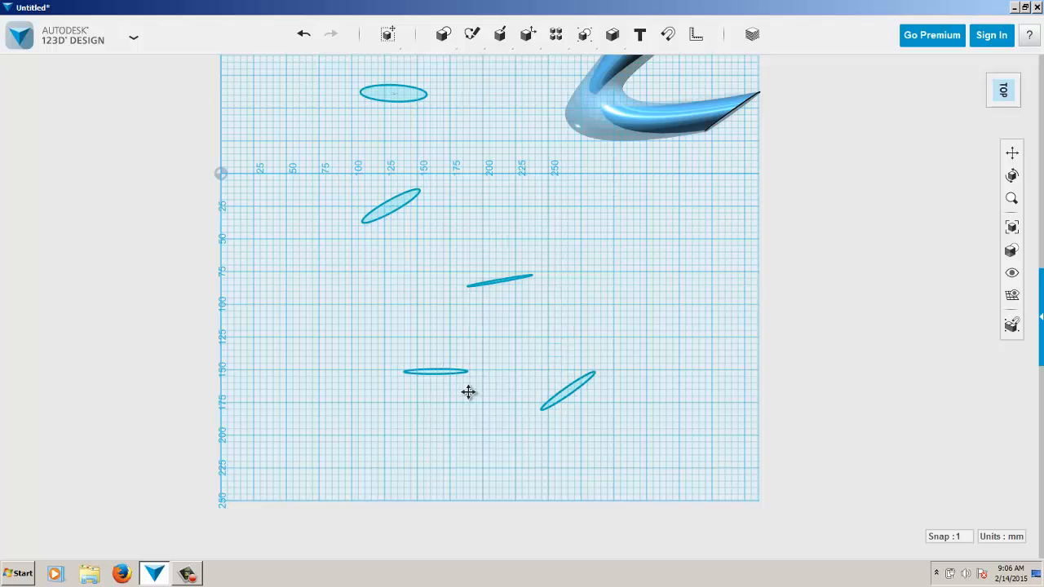
{"action": "right_click_drag", "start_coordinate": [628, 303], "coordinate": [628, 251]}
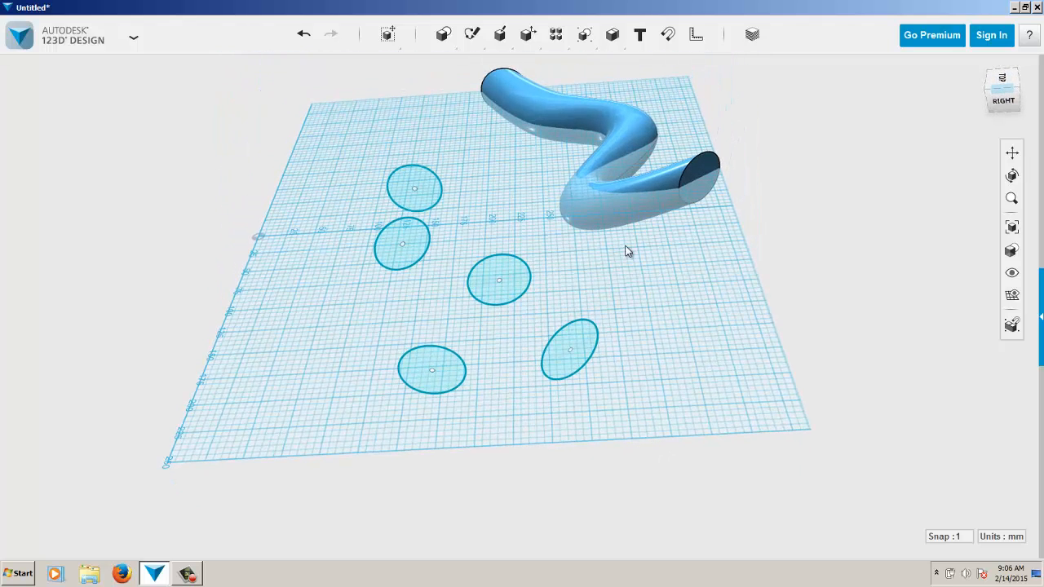
{"action": "left_click", "coordinate": [576, 336]}
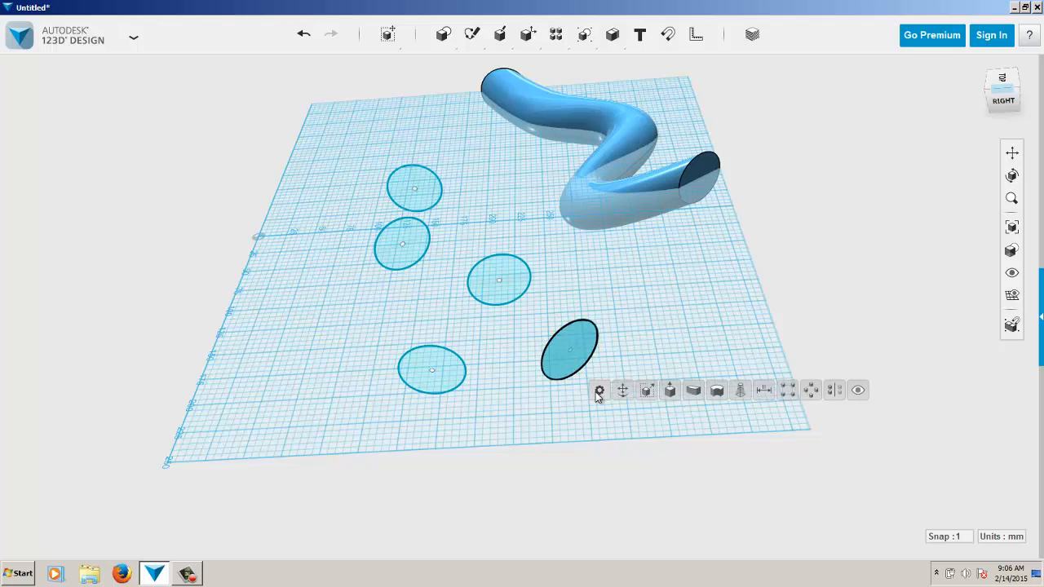
{"action": "left_click", "coordinate": [622, 390]}
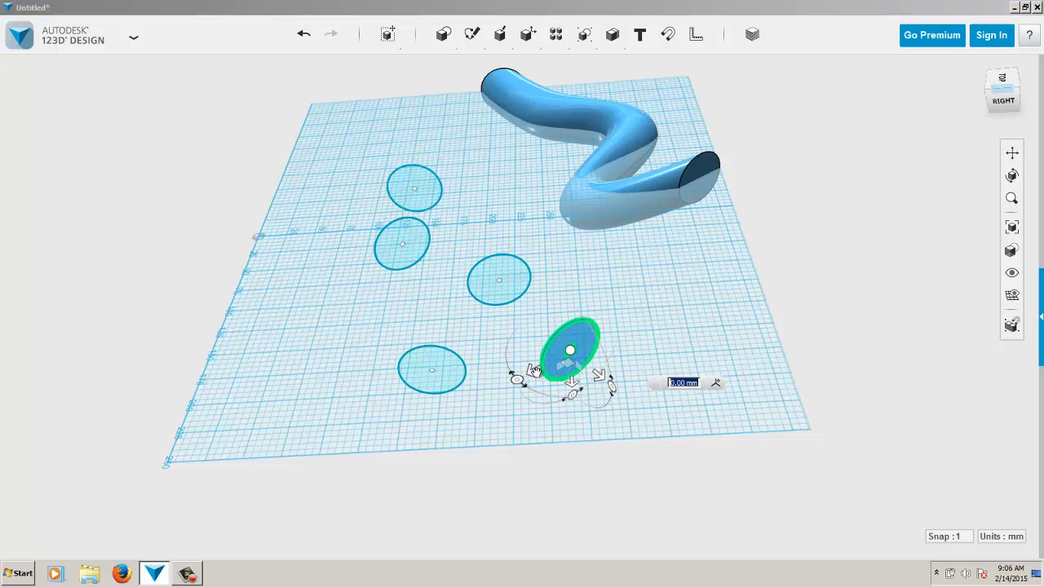
{"action": "left_click_drag", "start_coordinate": [534, 371], "coordinate": [530, 503]}
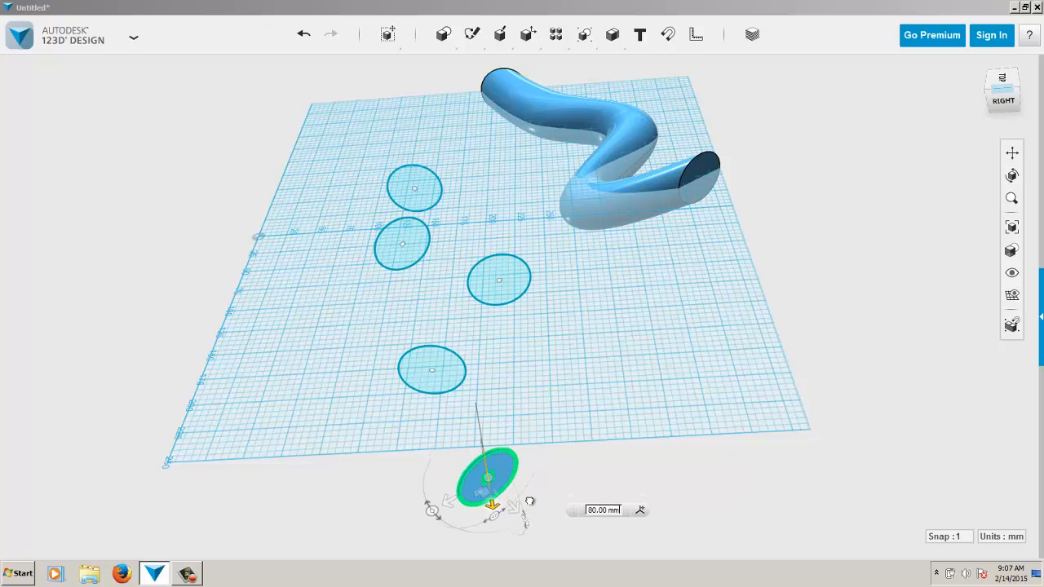
{"action": "left_click", "coordinate": [603, 396]}
- Loft a solid through all five rearranged circles, selecting them in order from the farthest to the nearest
{"action": "mouse_move", "coordinate": [734, 293]}
{"action": "right_mouse_down"}
{"action": "mouse_move", "coordinate": [755, 341]}
{"action": "mouse_move", "coordinate": [744, 298]}
{"action": "right_mouse_up"}
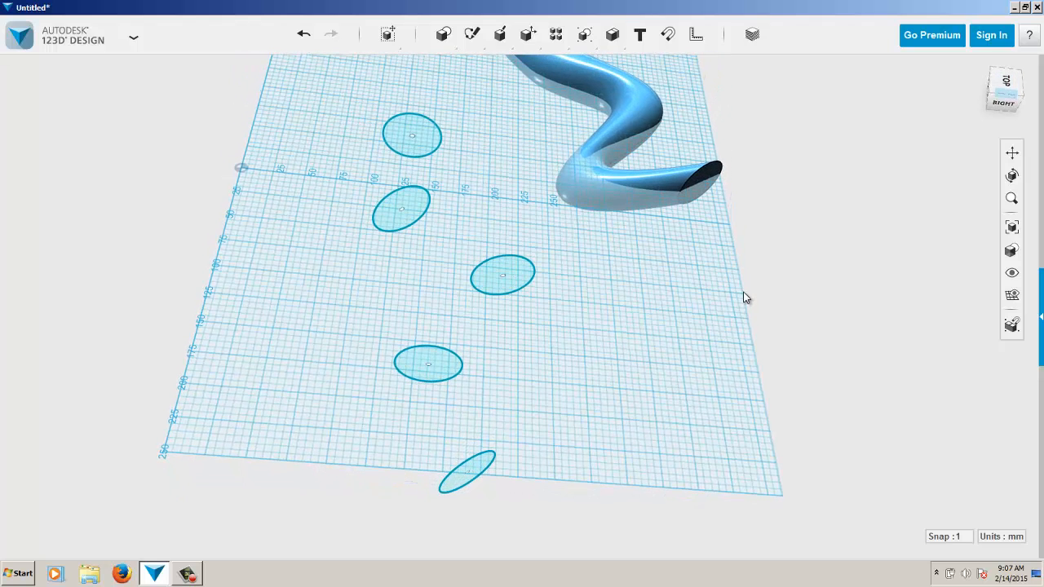
{"action": "left_click", "coordinate": [433, 139]}
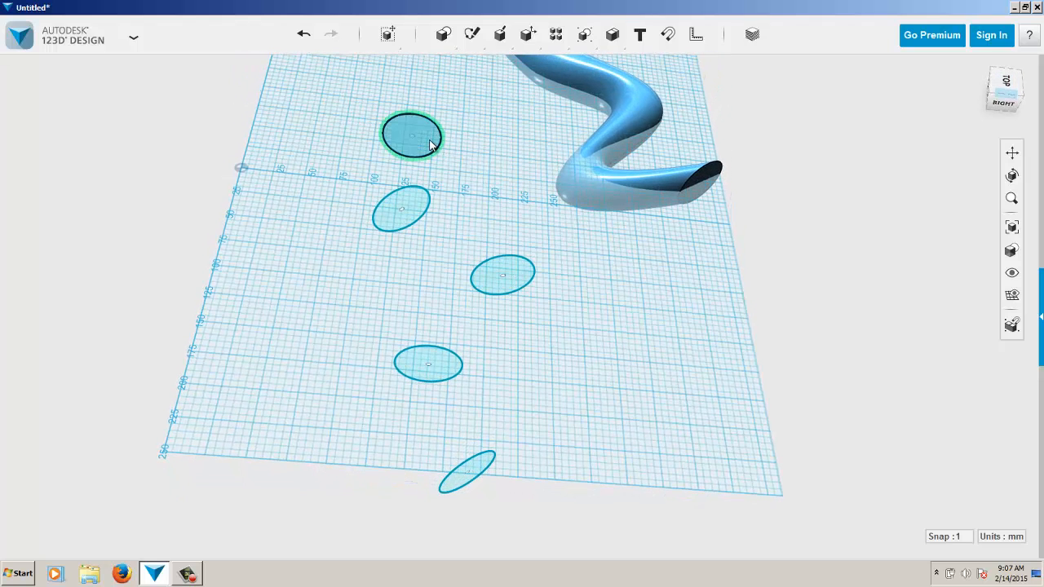
{"action": "left_click", "coordinate": [399, 223], "text": "shift"}
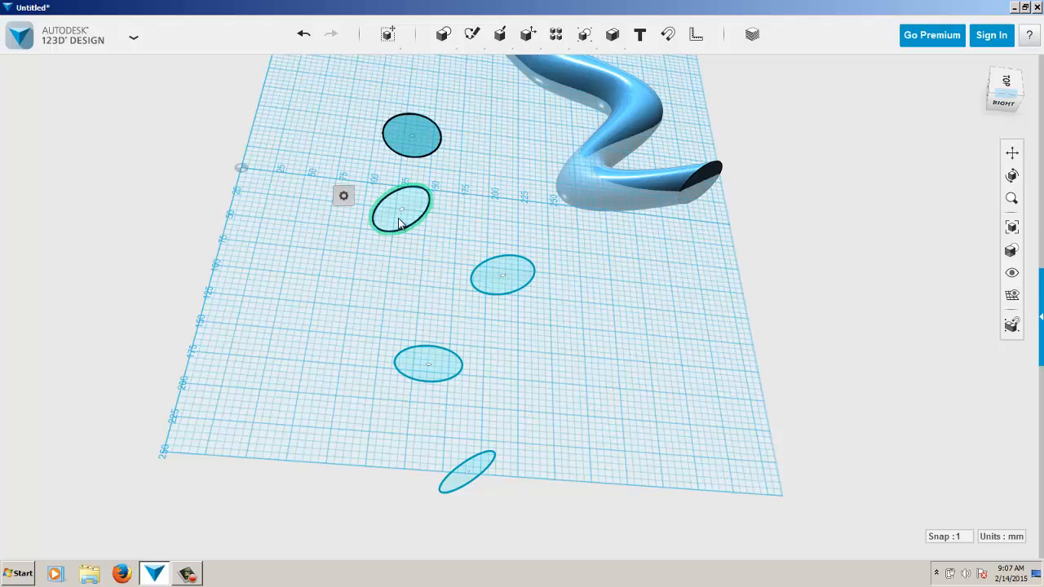
{"action": "left_click", "coordinate": [486, 279], "text": "shift"}
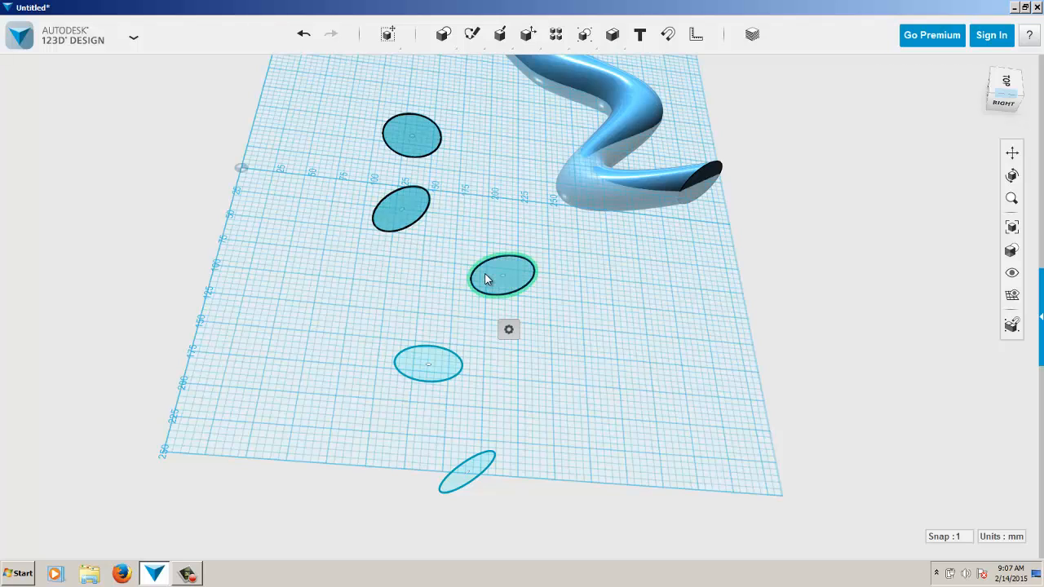
{"action": "left_click", "coordinate": [444, 370], "text": "shift"}
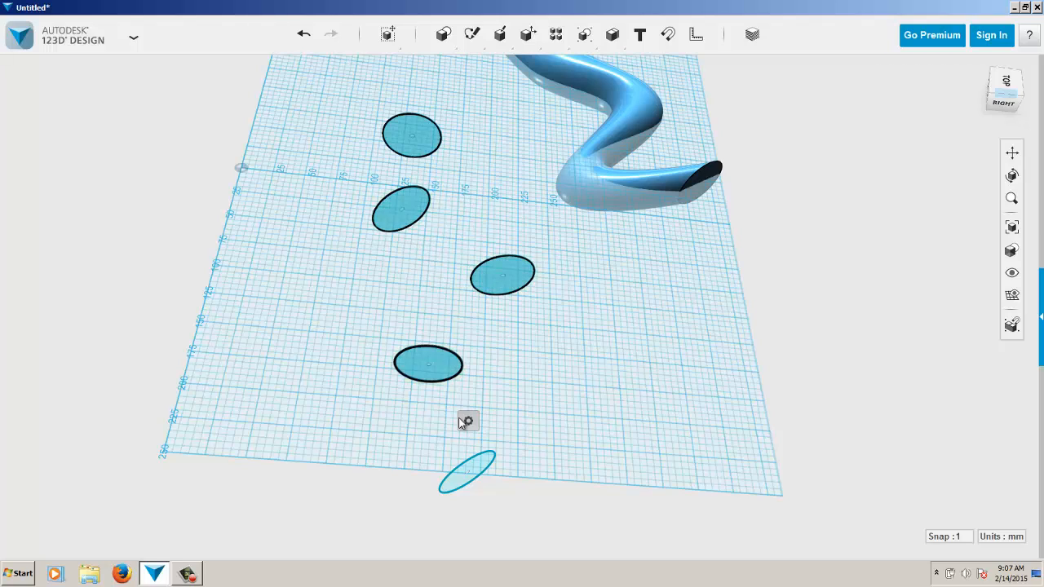
{"action": "left_click", "coordinate": [472, 469], "text": "shift"}
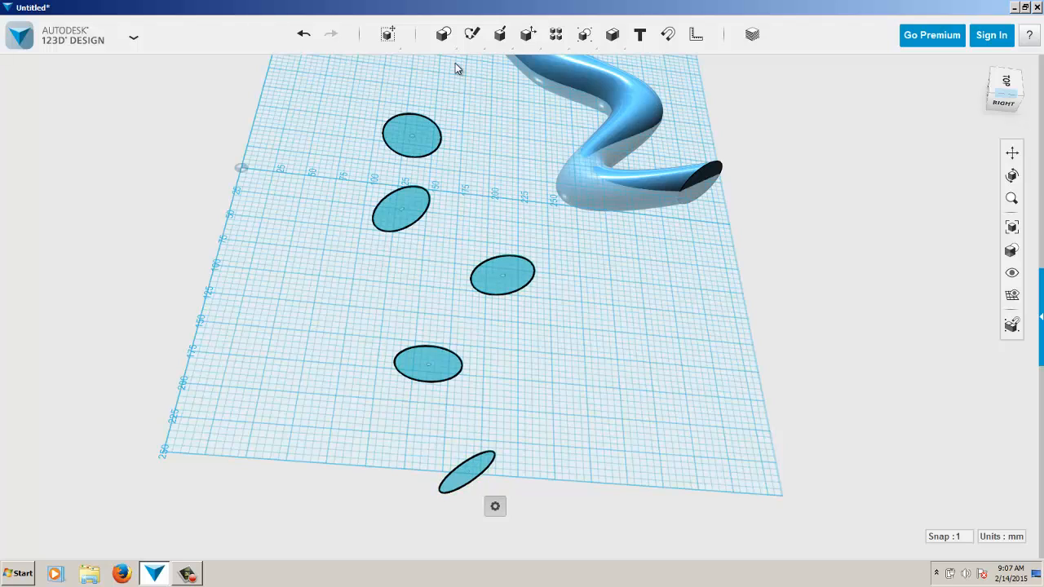
{"action": "mouse_move", "coordinate": [523, 39]}
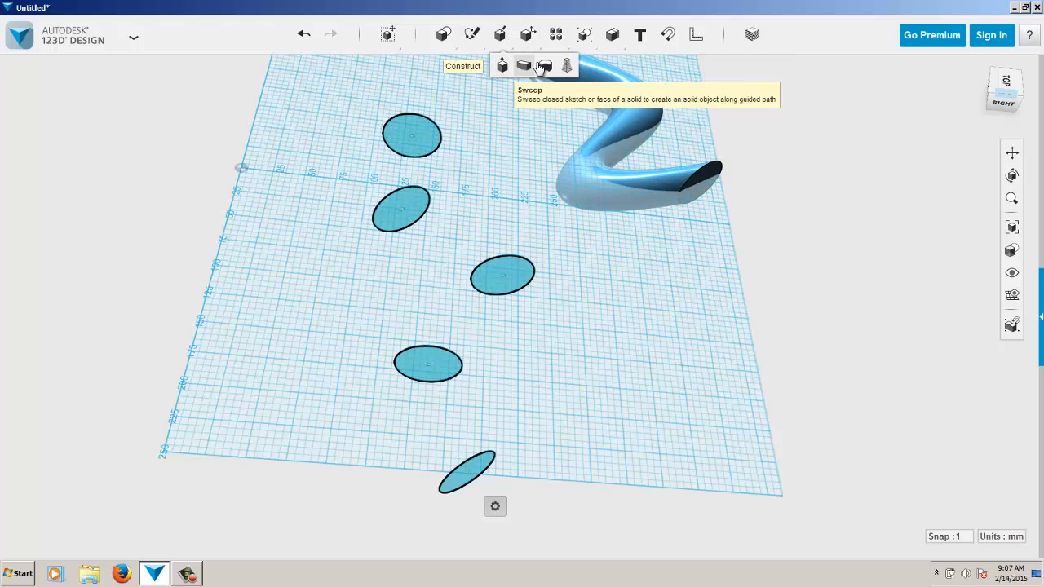
{"action": "left_click", "coordinate": [567, 66]}
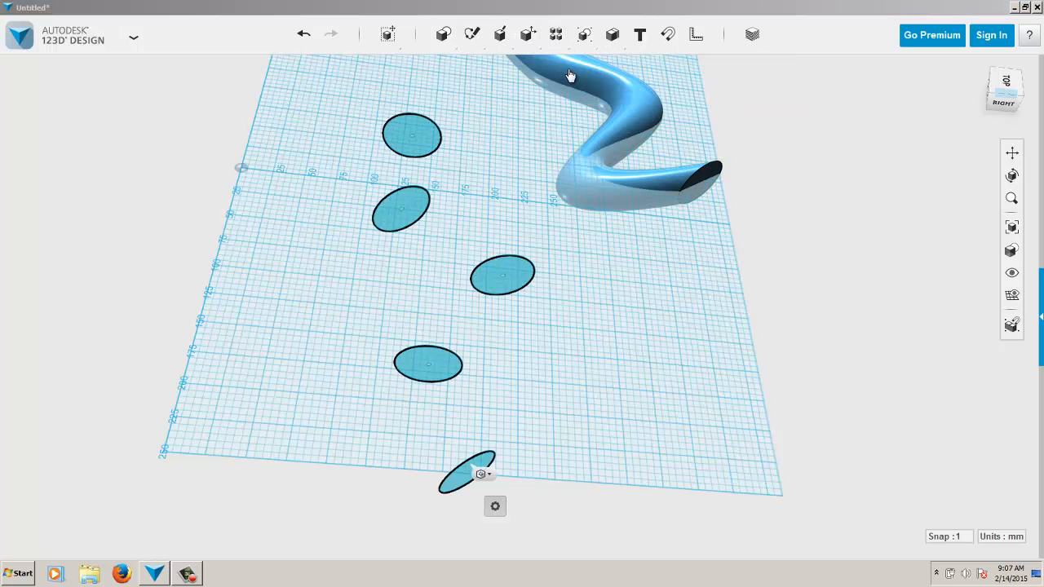
{"action": "left_click", "coordinate": [669, 292]}
- Move the new lofted solid off its circles to the free area beside them and inspect its shape
{"action": "right_click_drag", "start_coordinate": [670, 292], "coordinate": [461, 302]}
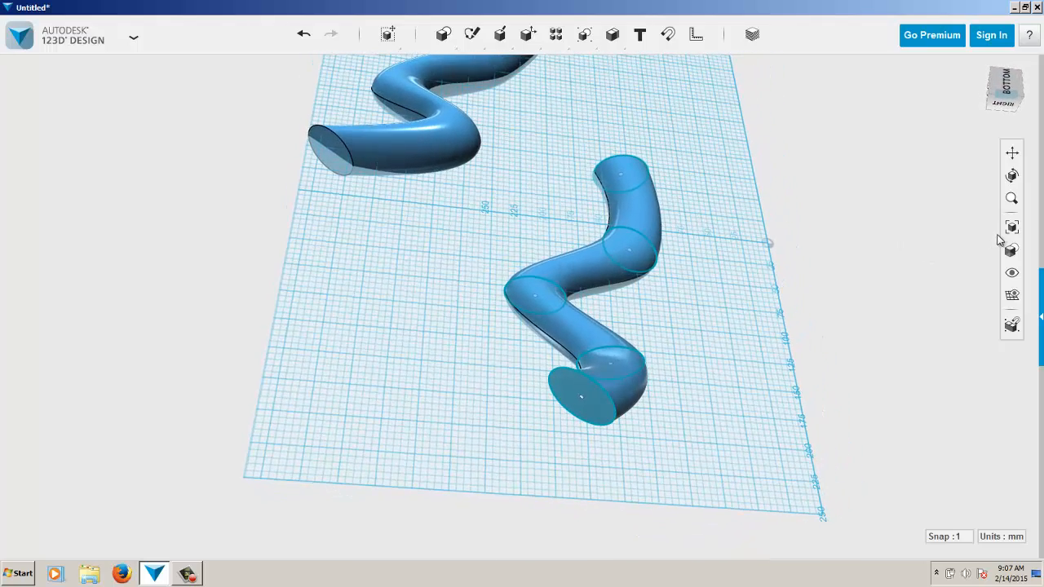
{"action": "left_click", "coordinate": [1012, 230]}
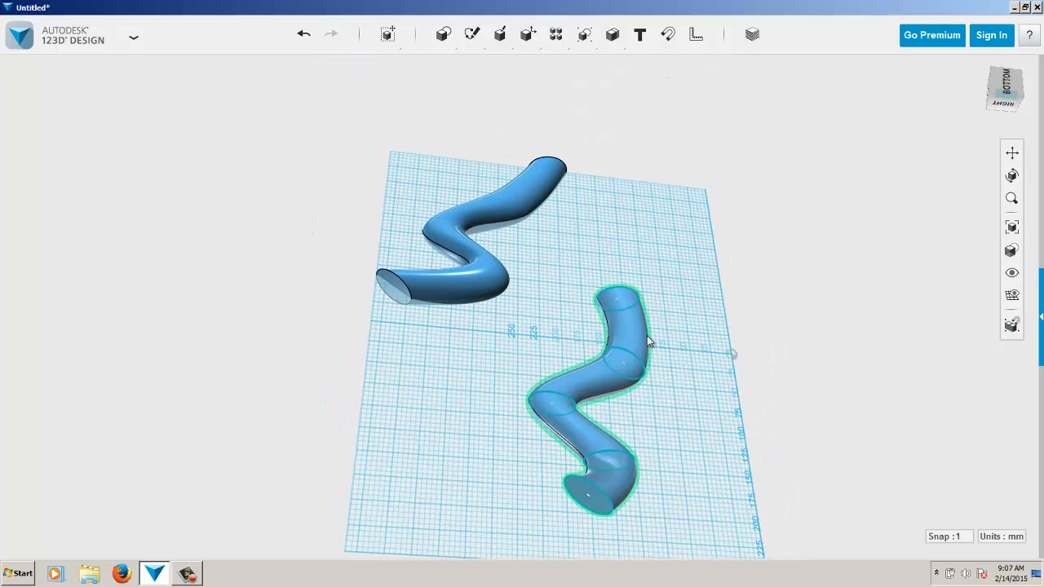
{"action": "left_click_drag", "start_coordinate": [647, 335], "coordinate": [795, 188]}
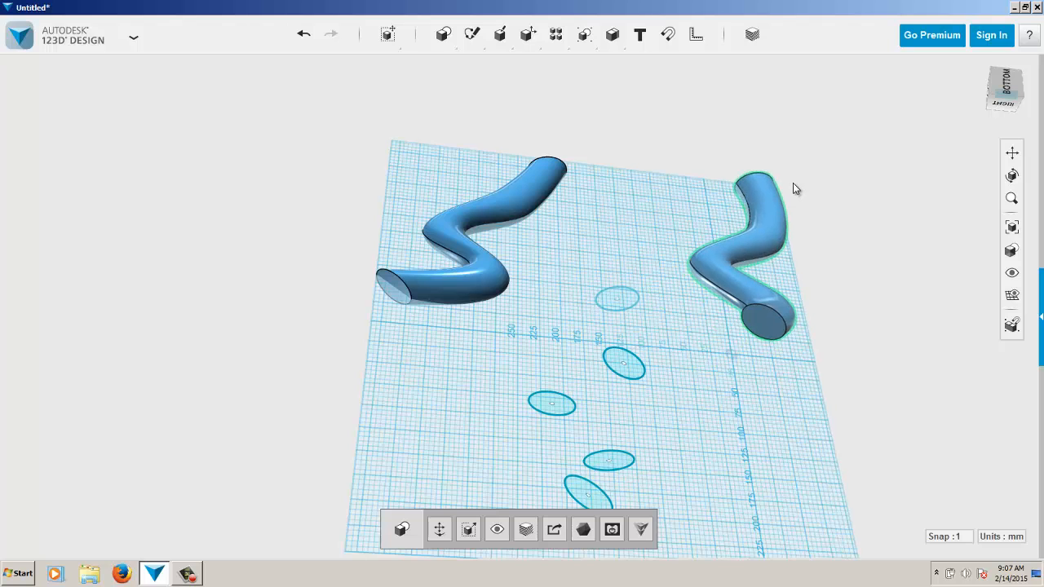
{"action": "right_click_drag", "start_coordinate": [793, 182], "coordinate": [764, 151]}
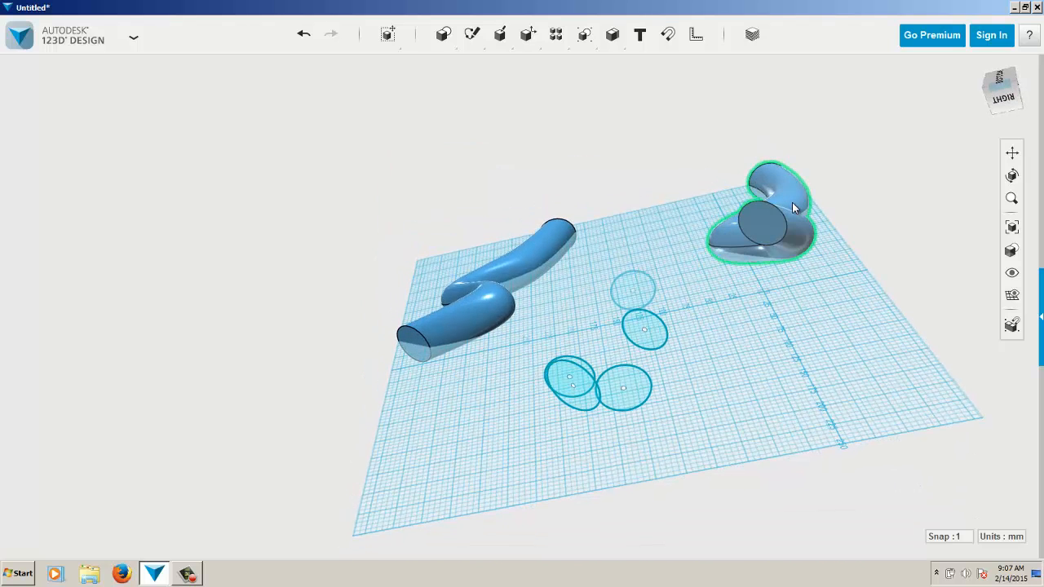
- Start a new design without saving the current one
{"action": "left_click", "coordinate": [133, 37]}
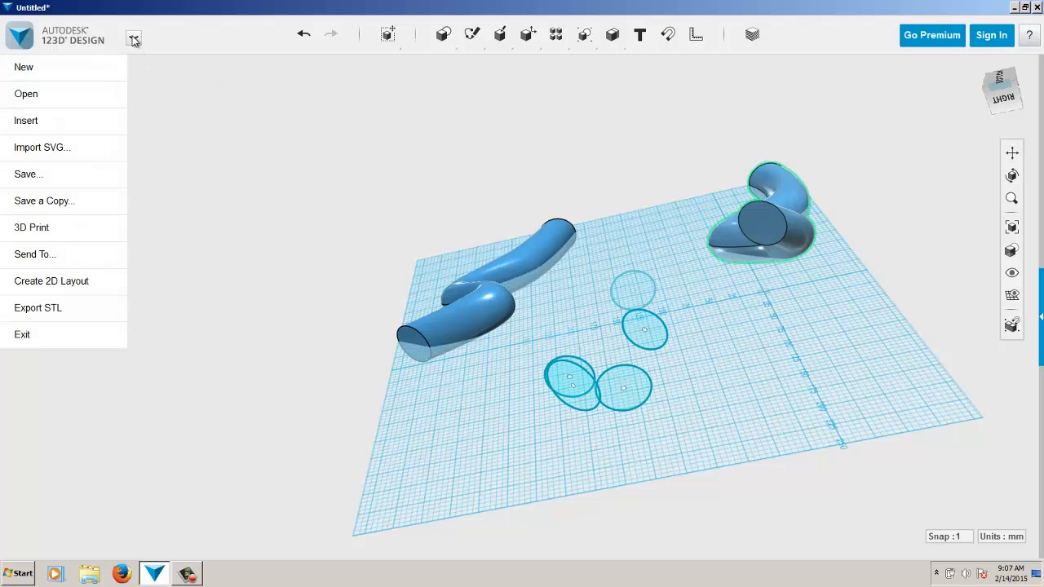
{"action": "left_click", "coordinate": [85, 66]}
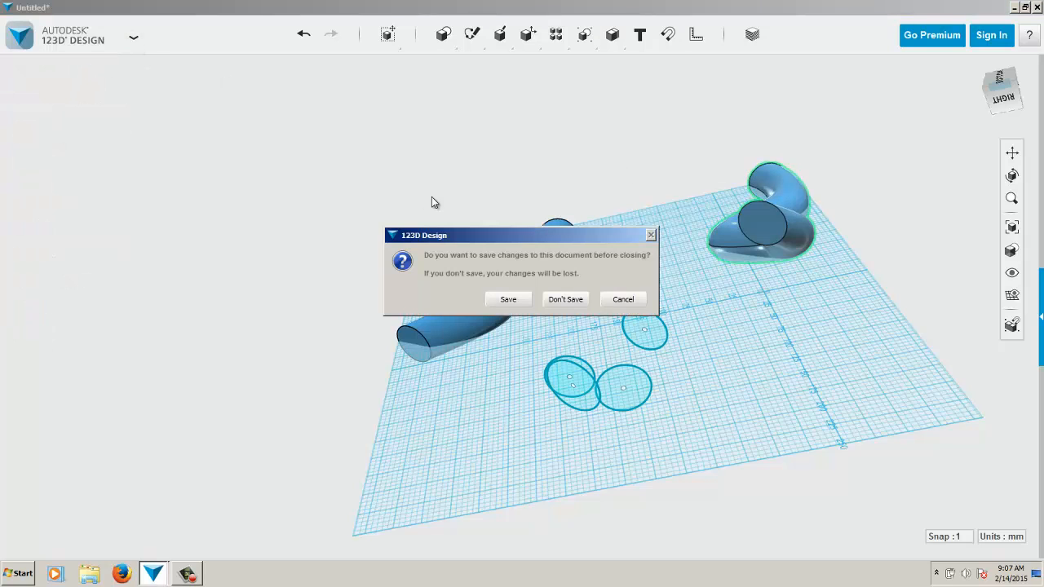
{"action": "left_click", "coordinate": [562, 299]}
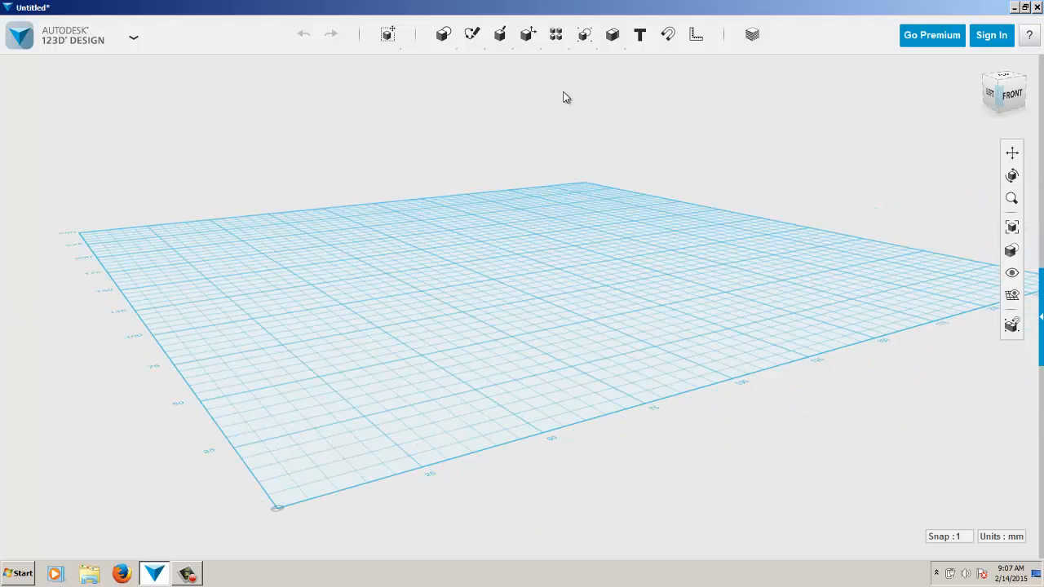
- Sketch a rectangle about 30 mm by 25 mm on the empty grid
{"action": "mouse_move", "coordinate": [444, 43]}
{"action": "mouse_move", "coordinate": [472, 35]}
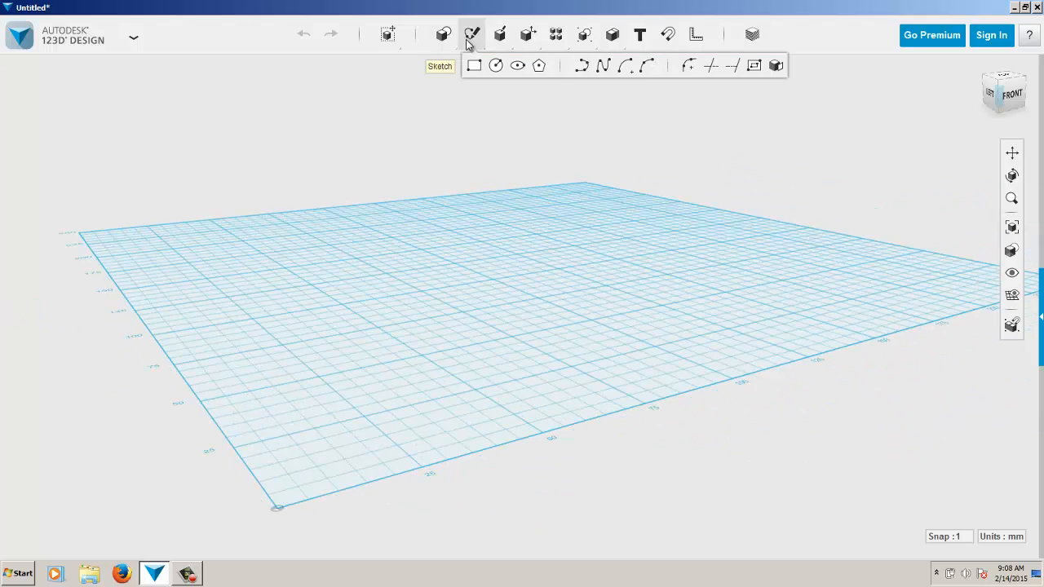
{"action": "left_click", "coordinate": [473, 65]}
{"action": "left_click", "coordinate": [319, 297]}
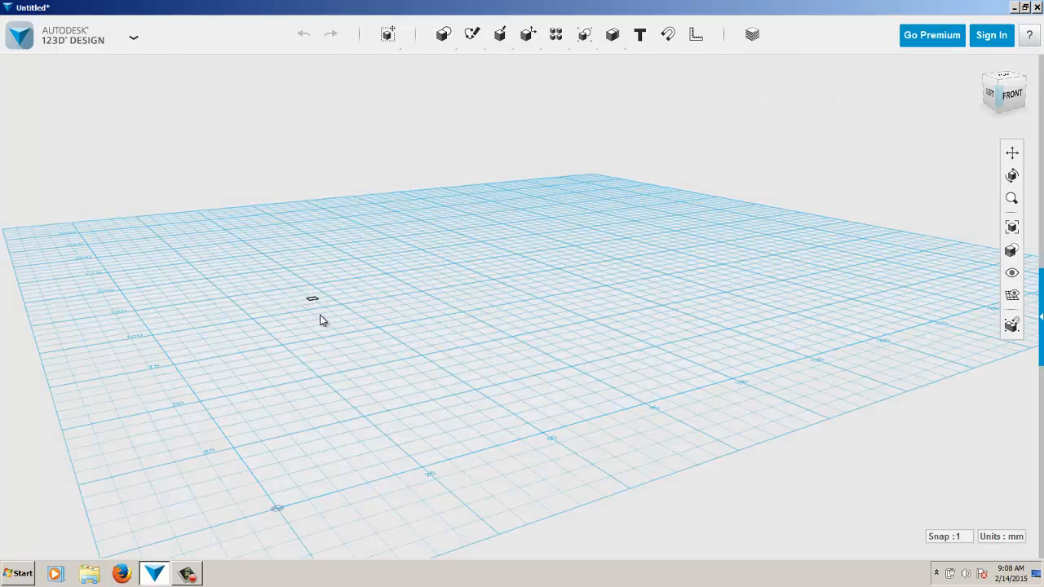
{"action": "left_click", "coordinate": [356, 322]}
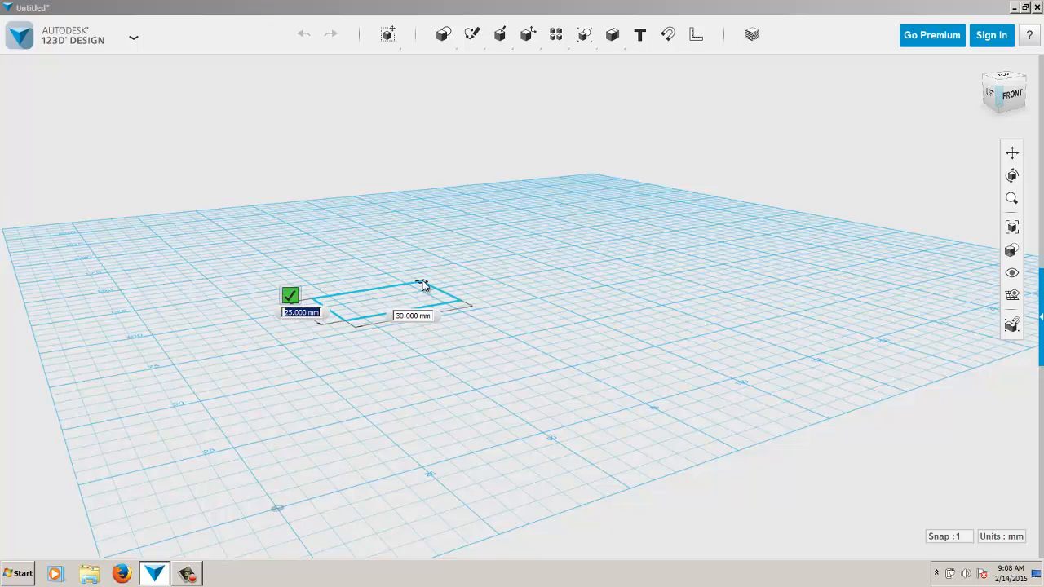
{"action": "left_click", "coordinate": [421, 281]}
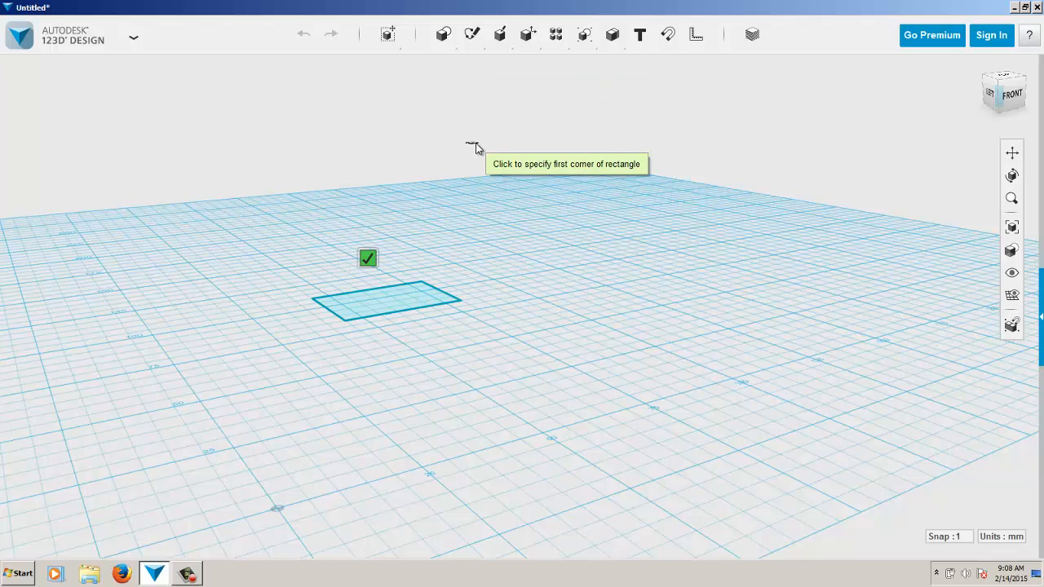
{"action": "key", "text": "Escape"}
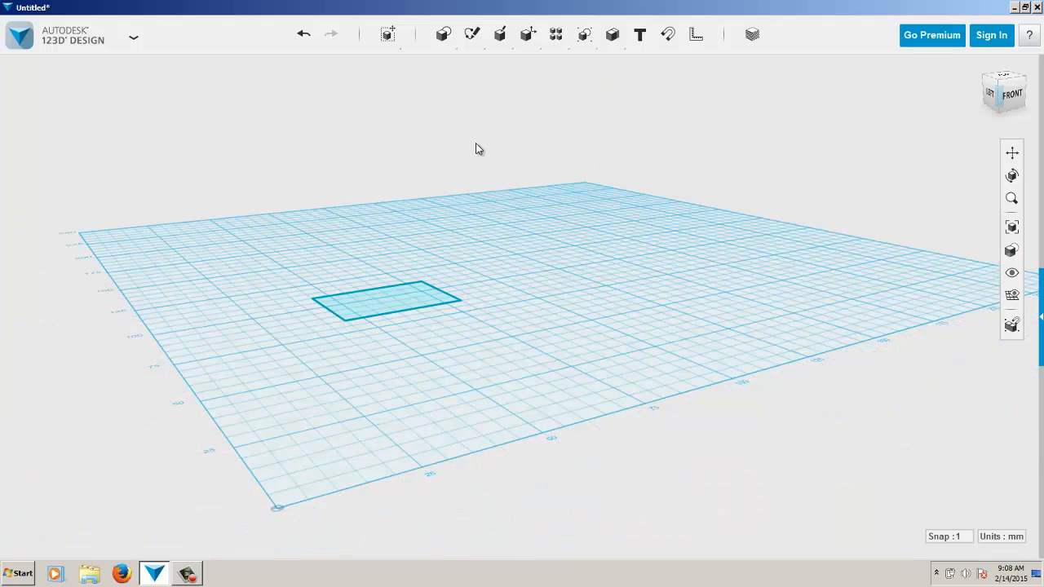
- Tilt the rectangle by -50 degrees about its horizontal front-to-back axis
{"action": "left_click", "coordinate": [372, 302]}
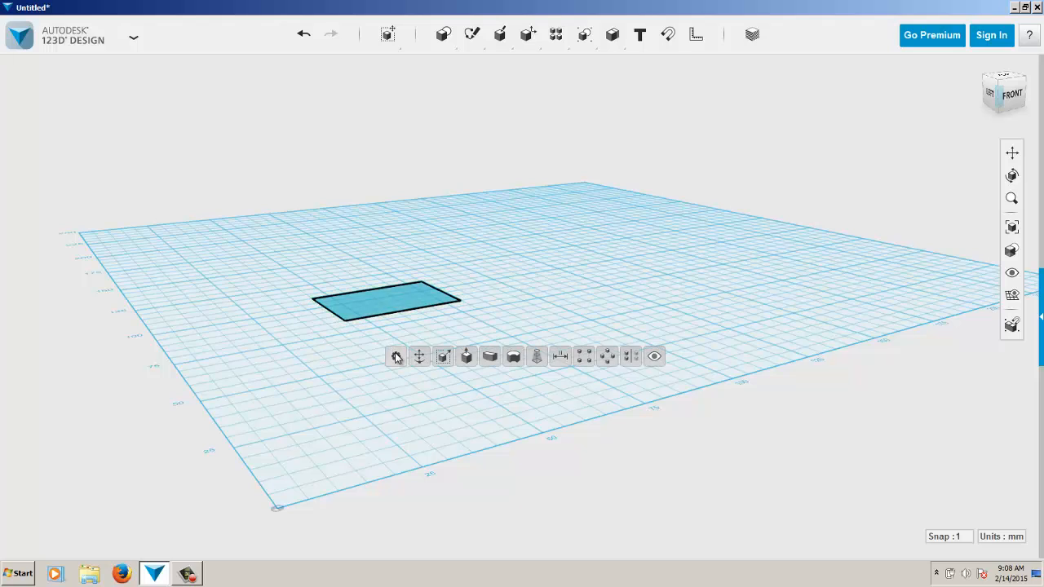
{"action": "left_click", "coordinate": [424, 356]}
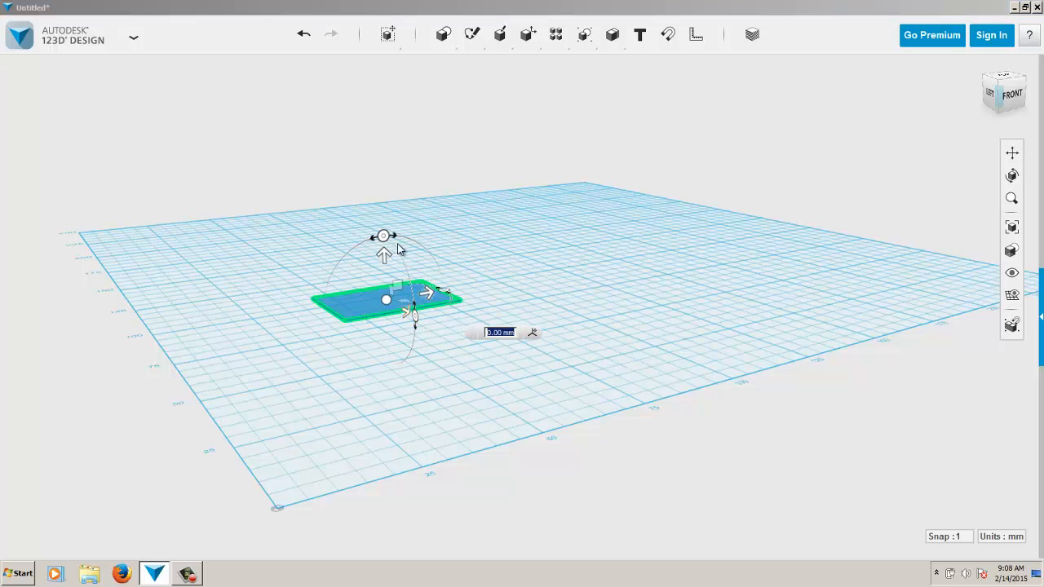
{"action": "mouse_move", "coordinate": [412, 318]}
{"action": "left_mouse_down"}
{"action": "mouse_move", "coordinate": [476, 243]}
{"action": "mouse_move", "coordinate": [441, 241]}
{"action": "left_mouse_up"}
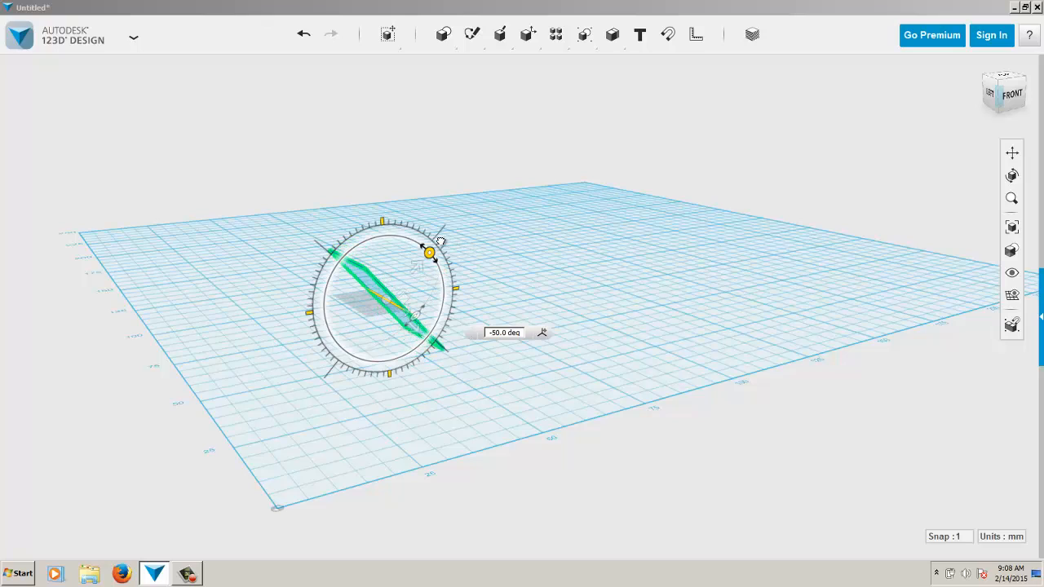
{"action": "mouse_move", "coordinate": [442, 243]}
{"action": "left_mouse_down"}
{"action": "mouse_move", "coordinate": [464, 247]}
{"action": "mouse_move", "coordinate": [432, 251]}
{"action": "left_mouse_up"}
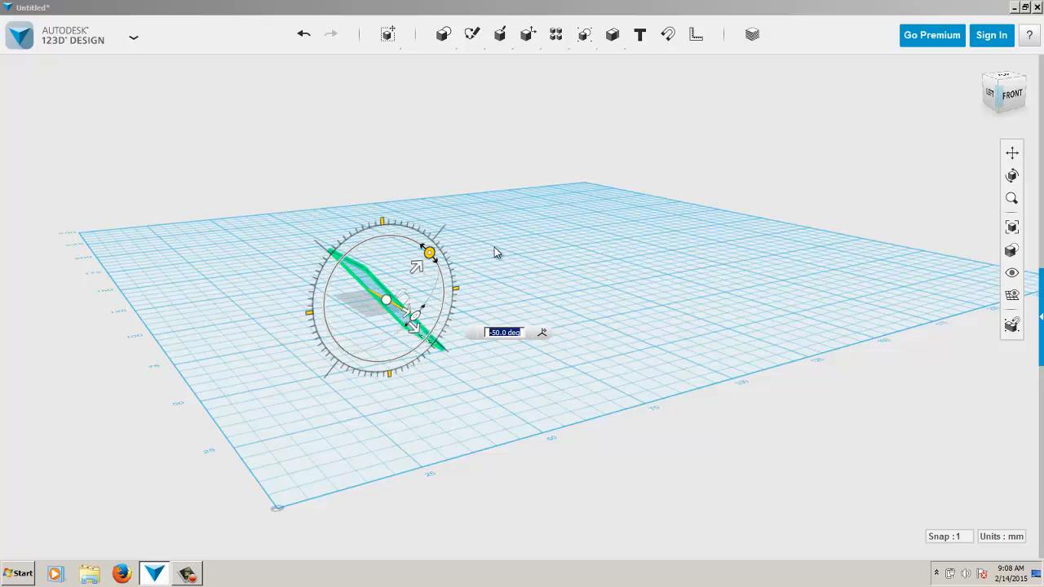
{"action": "left_click", "coordinate": [522, 252]}
- Copy the tilted rectangle and place the copy 53 mm away, diagonally upward along the direction the rectangle faces
{"action": "right_click_drag", "start_coordinate": [522, 248], "coordinate": [477, 237]}
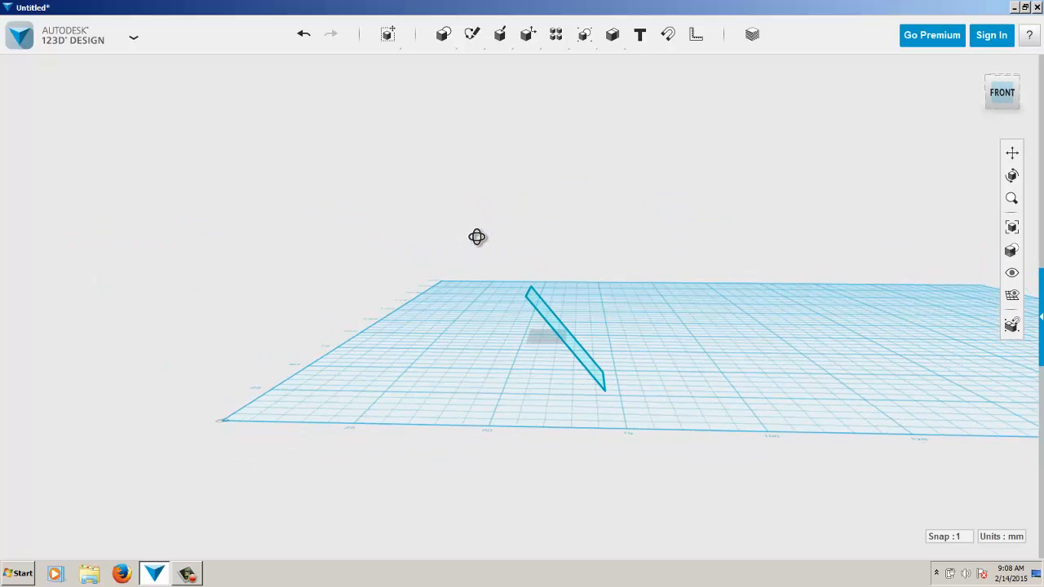
{"action": "left_click", "coordinate": [548, 316]}
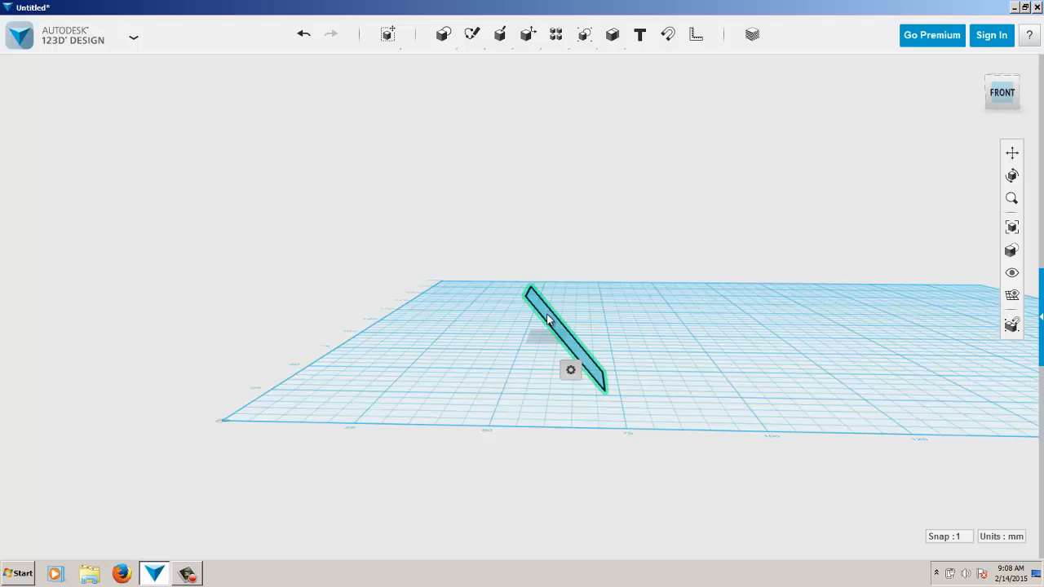
{"action": "key", "text": "ctrl+t"}
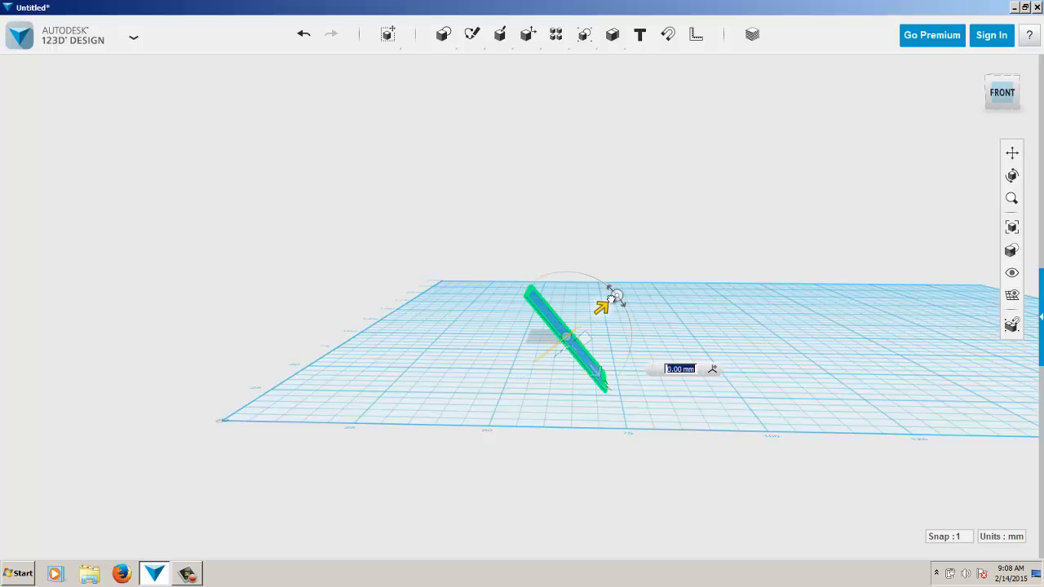
{"action": "left_click_drag", "start_coordinate": [603, 302], "coordinate": [763, 179]}
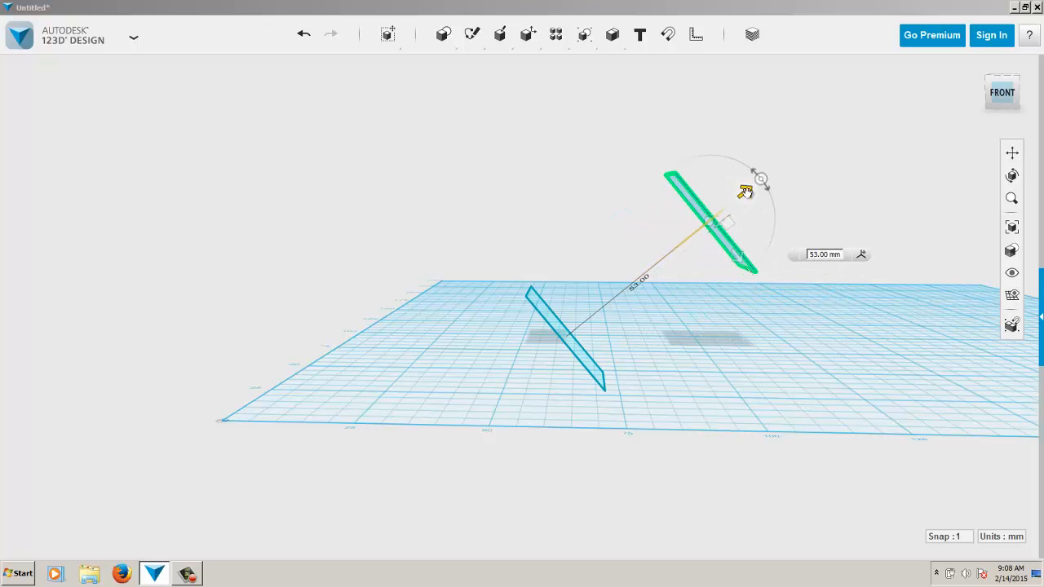
{"action": "left_click", "coordinate": [733, 327]}
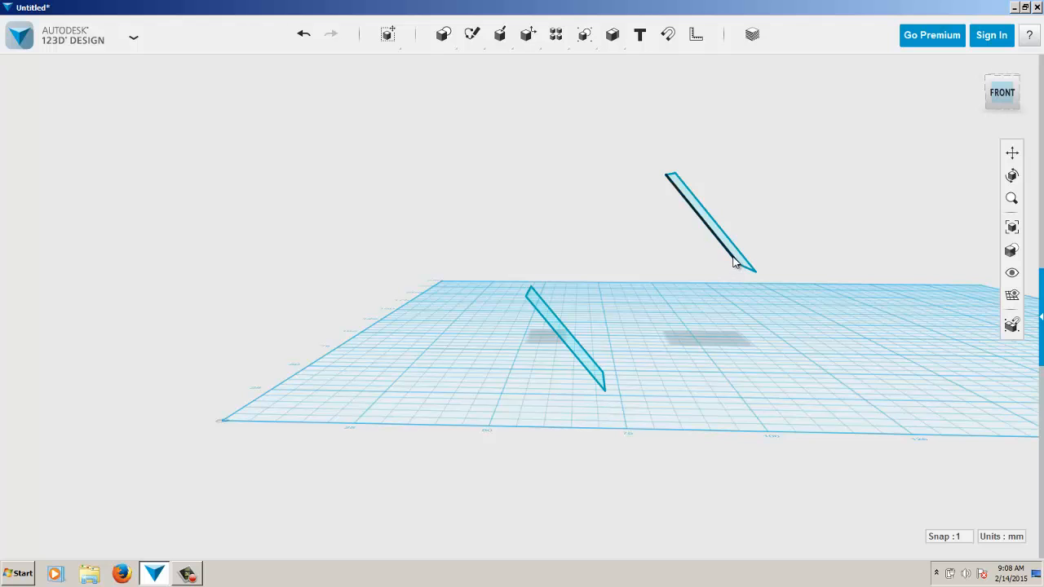
- Rotate the raised rectangle copy until it stands roughly vertical, leaving the original rectangle tilted
{"action": "mouse_move", "coordinate": [735, 254]}
{"action": "right_mouse_down"}
{"action": "mouse_move", "coordinate": [706, 271]}
{"action": "mouse_move", "coordinate": [737, 248]}
{"action": "right_mouse_up"}
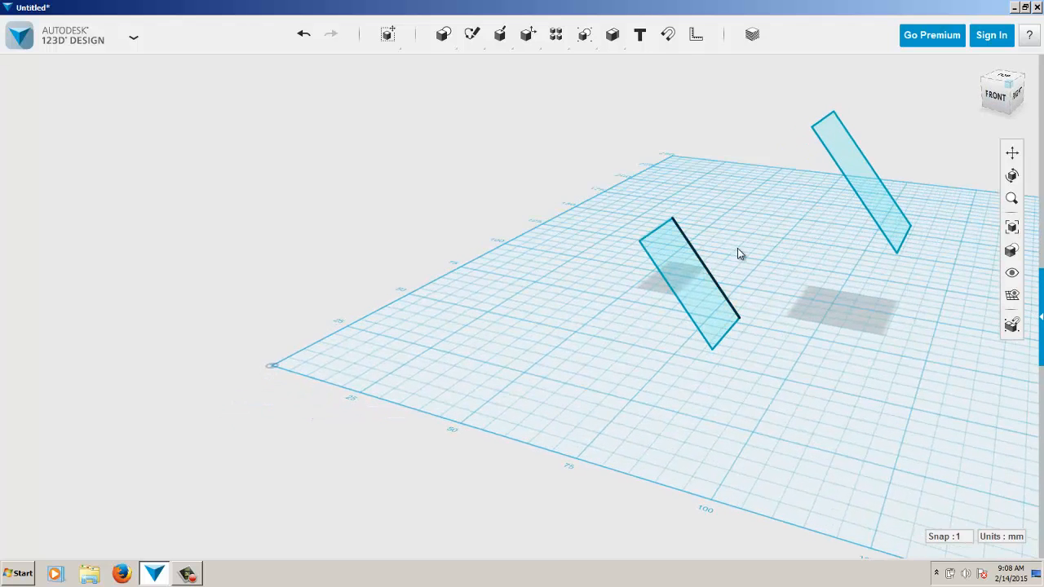
{"action": "left_click", "coordinate": [885, 208]}
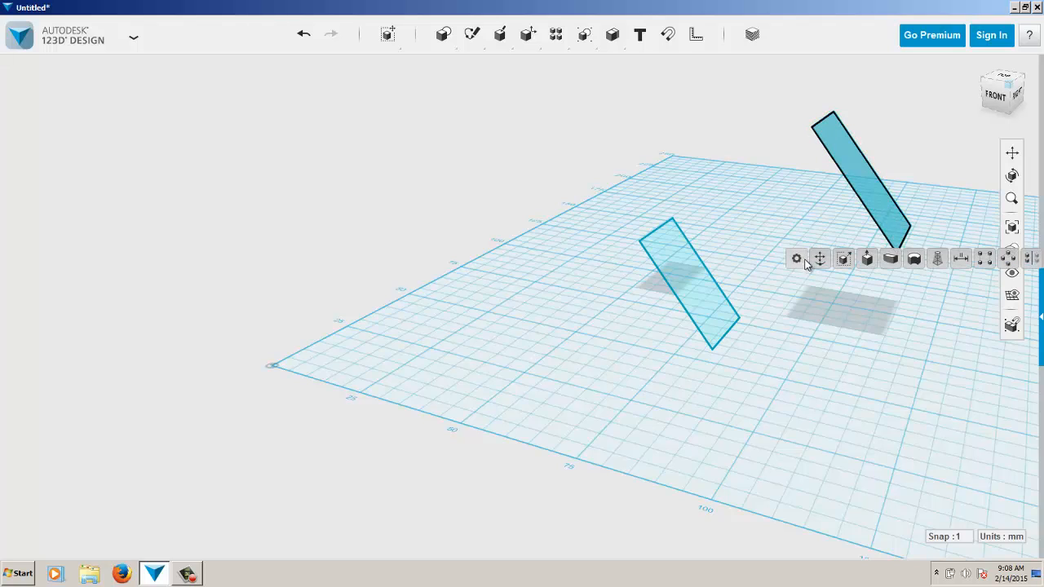
{"action": "left_click", "coordinate": [820, 259]}
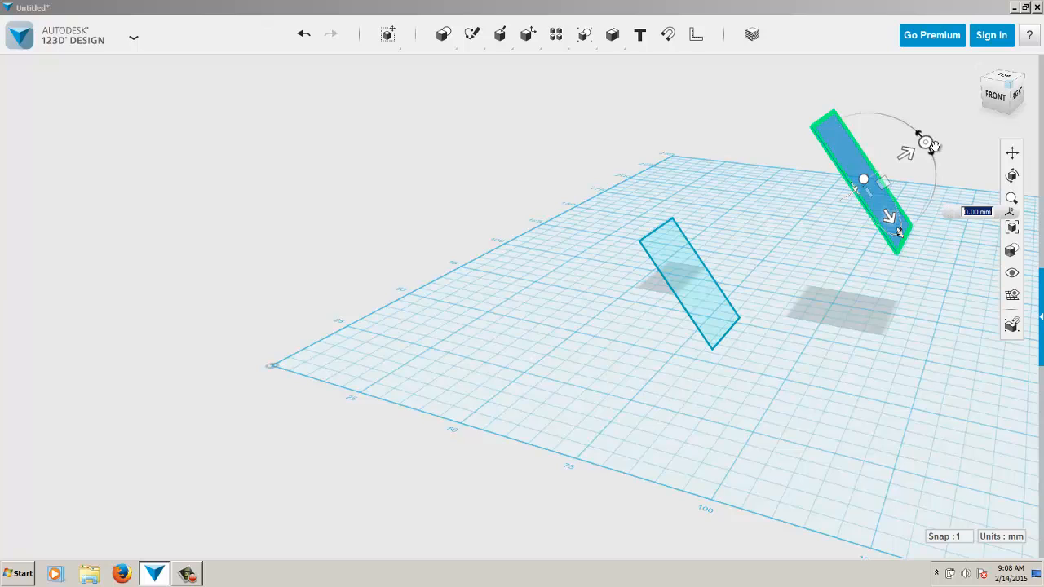
{"action": "left_click_drag", "start_coordinate": [926, 143], "coordinate": [953, 177]}
{"action": "left_click", "coordinate": [912, 279]}
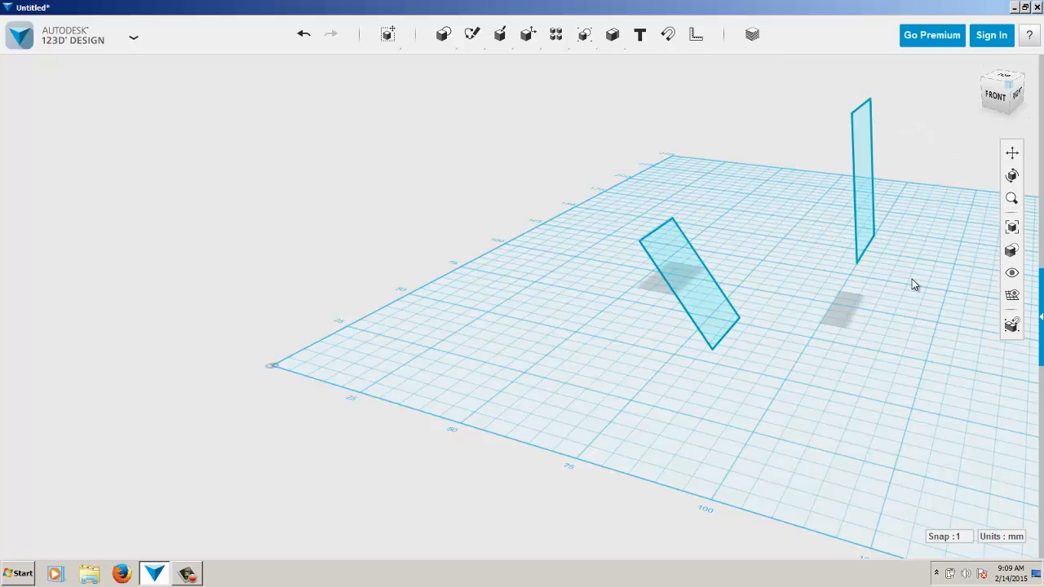
- Copy the upright rectangle, place the copy farther along the row away from the original tilted rectangle, and lower it 17 mm
{"action": "left_click", "coordinate": [863, 181]}
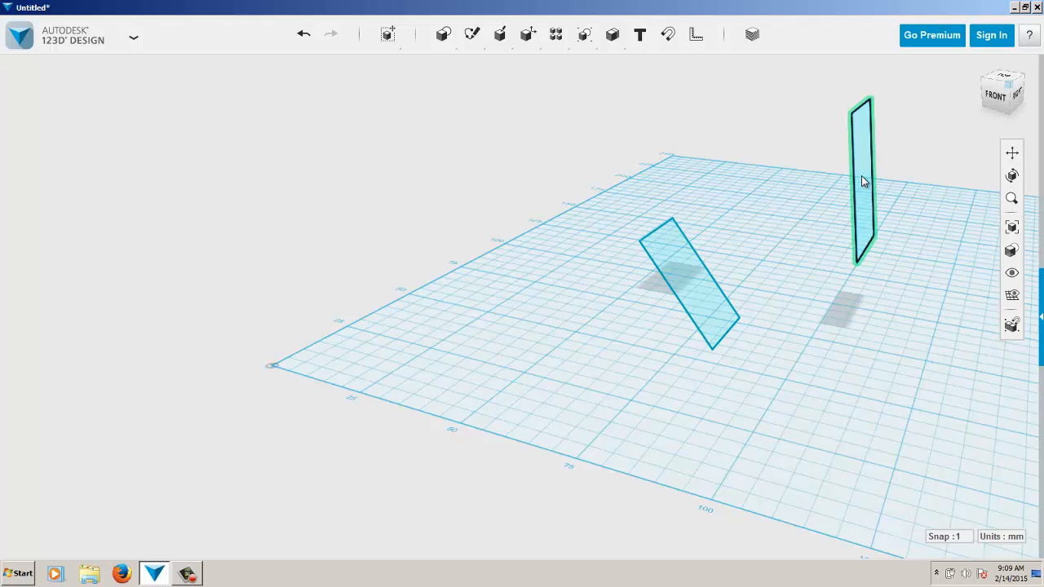
{"action": "key", "text": "ctrl+t"}
{"action": "left_click_drag", "start_coordinate": [950, 174], "coordinate": [1007, 173]}
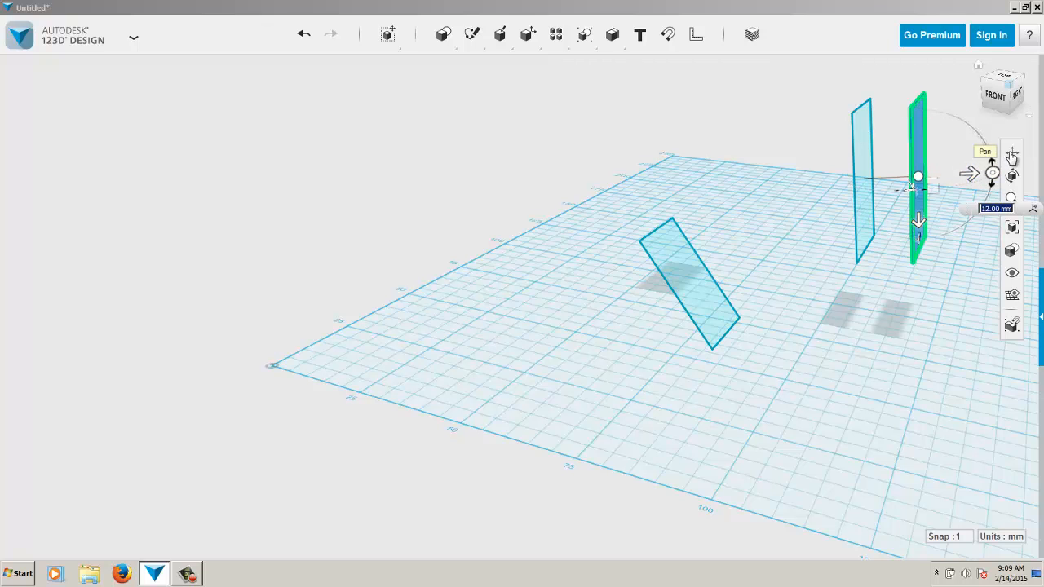
{"action": "left_click", "coordinate": [1011, 157]}
{"action": "left_click_drag", "start_coordinate": [917, 276], "coordinate": [690, 268]}
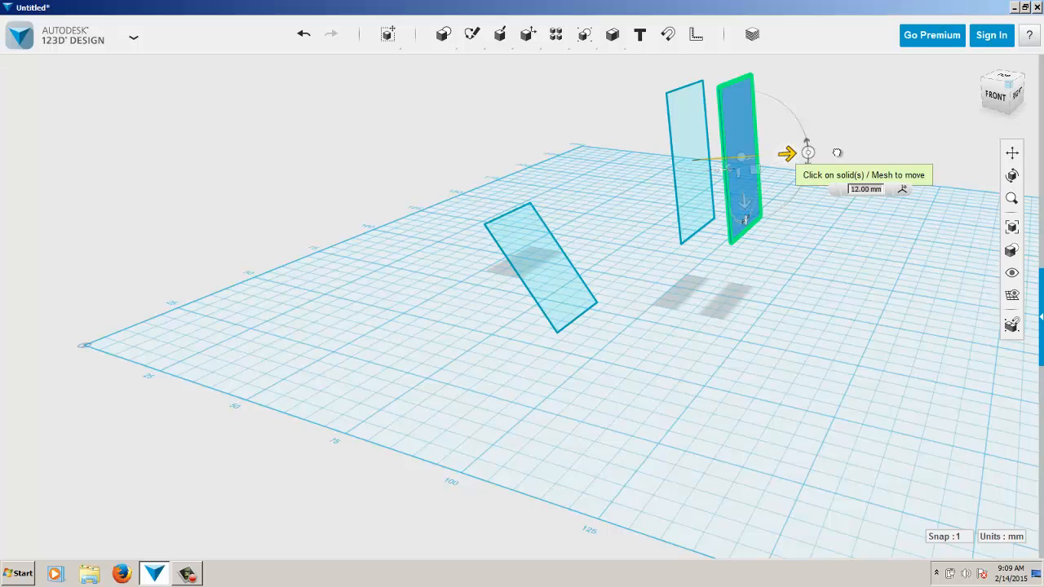
{"action": "left_click_drag", "start_coordinate": [790, 152], "coordinate": [894, 148]}
{"action": "left_click_drag", "start_coordinate": [846, 194], "coordinate": [849, 269]}
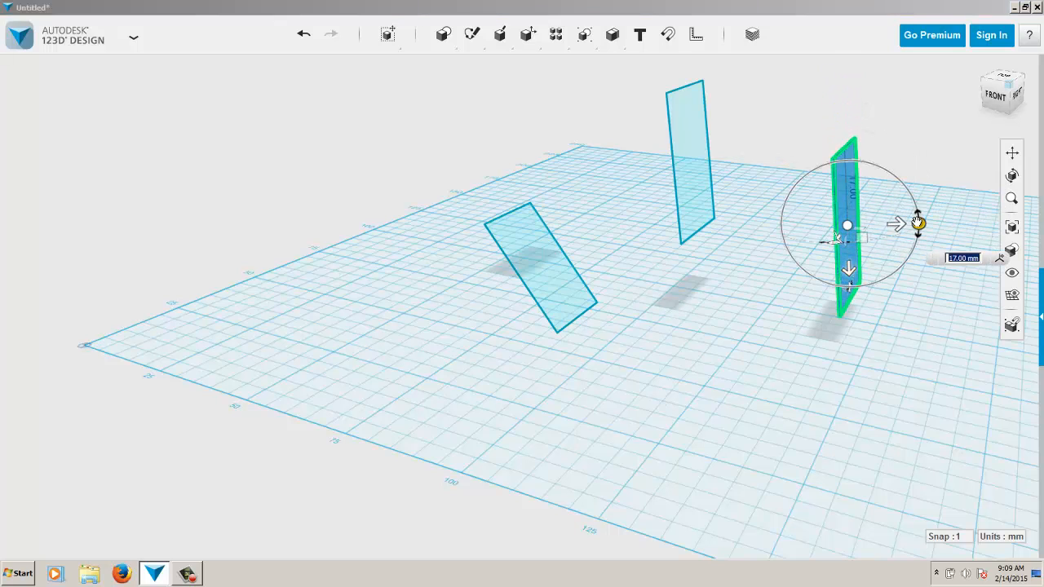
- Rotate the lowered rectangle copy by -35 degrees so it leans opposite to the original tilted rectangle
{"action": "left_click_drag", "start_coordinate": [917, 223], "coordinate": [905, 261]}
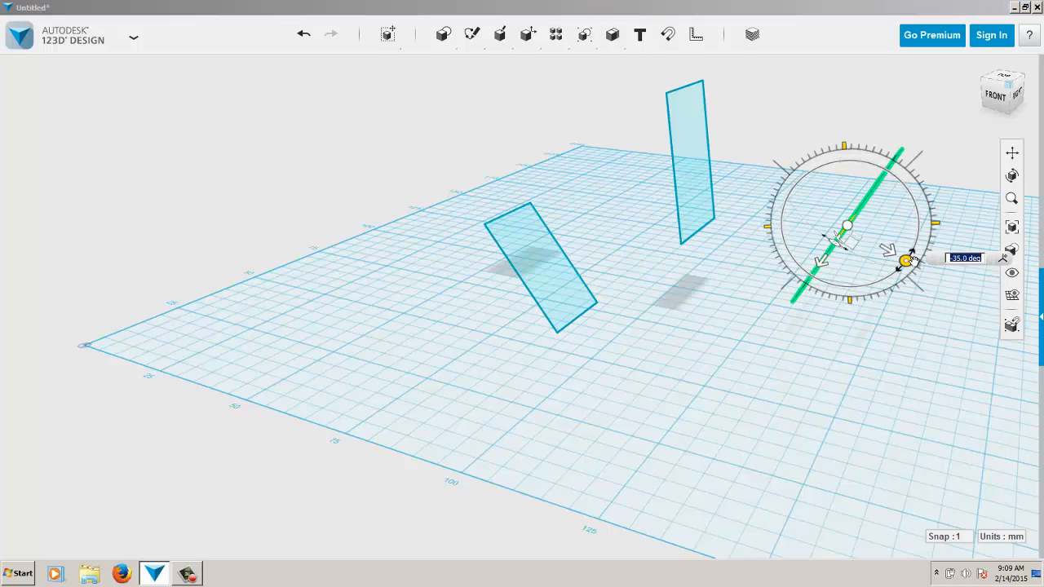
{"action": "left_click", "coordinate": [818, 342]}
{"action": "right_click_drag", "start_coordinate": [818, 342], "coordinate": [721, 330]}
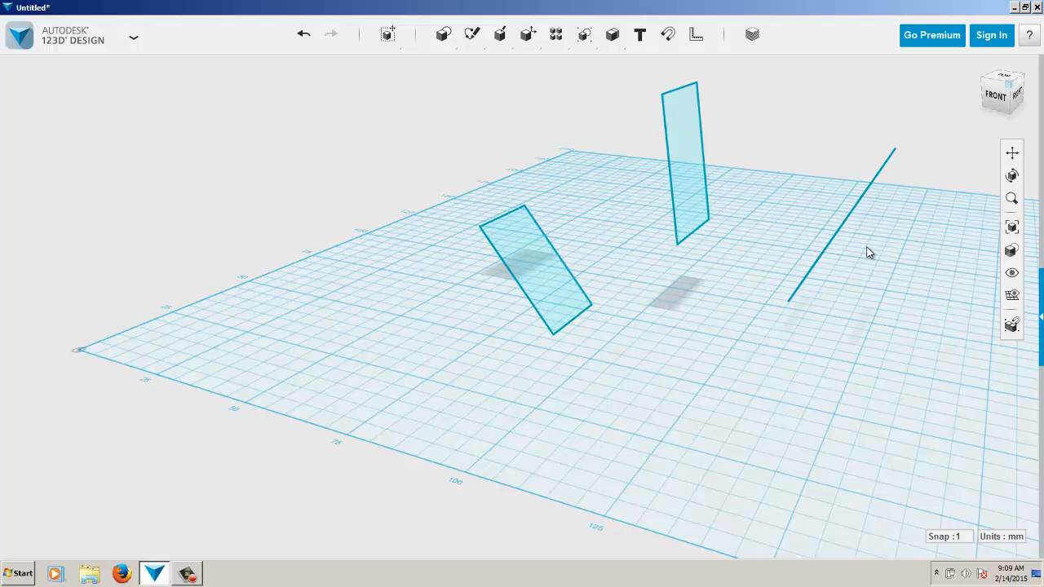
- Sketch a circle about 32 mm in diameter on the grid, beyond the third rectangle
{"action": "right_click_drag", "start_coordinate": [866, 247], "coordinate": [890, 238]}
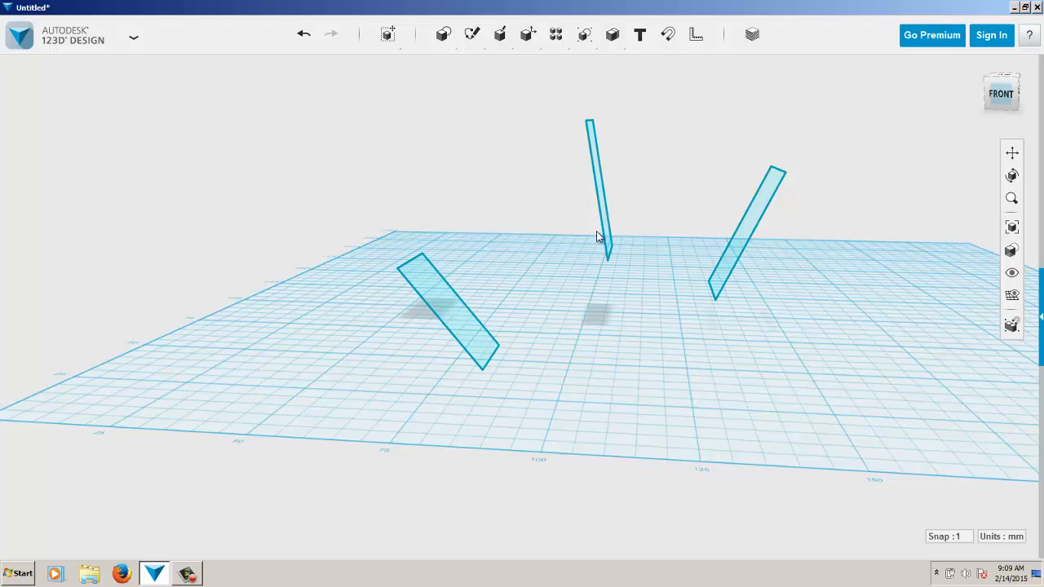
{"action": "mouse_move", "coordinate": [469, 52]}
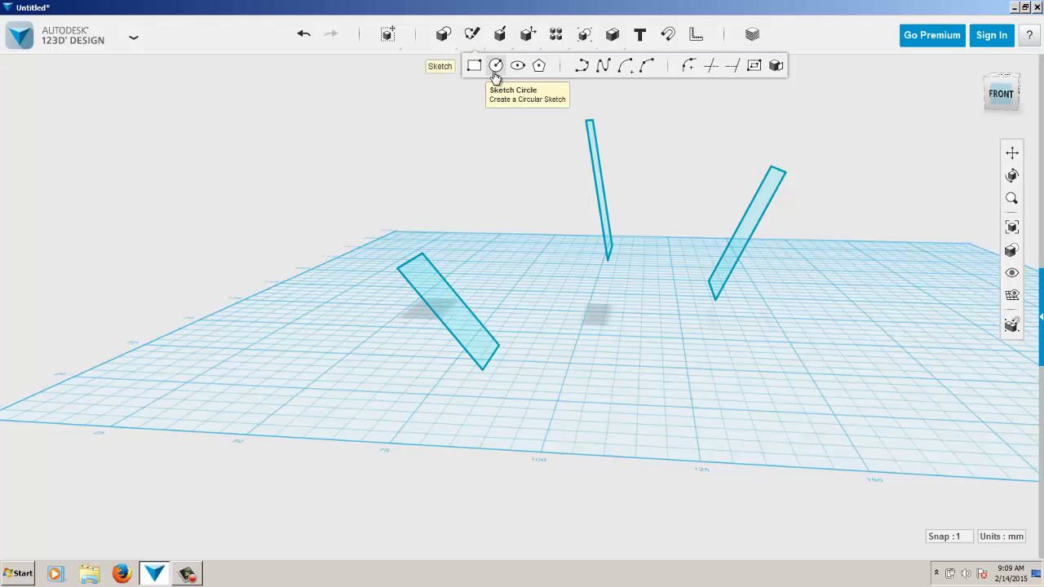
{"action": "left_click", "coordinate": [497, 75]}
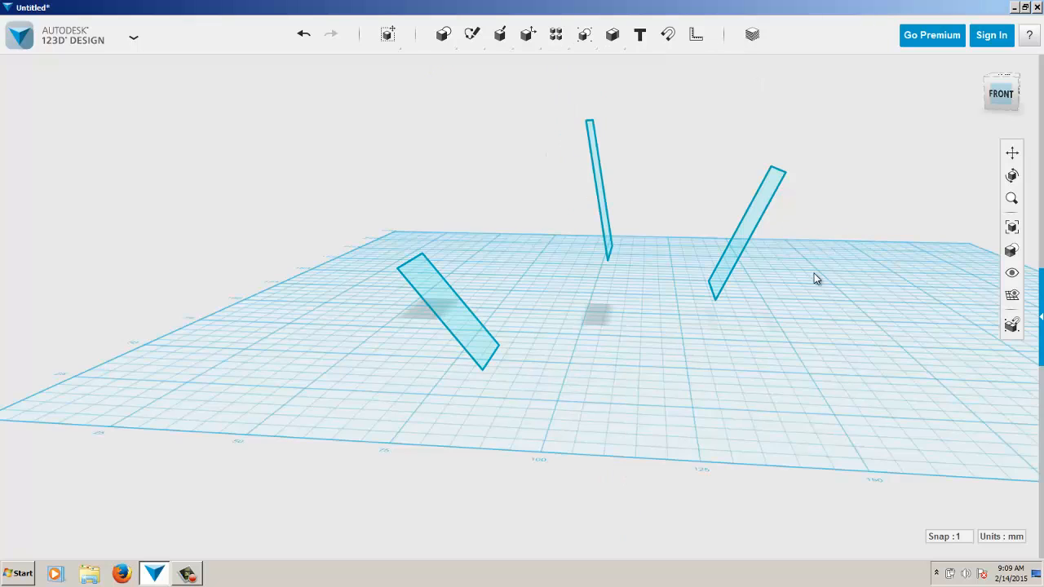
{"action": "left_click", "coordinate": [888, 378]}
{"action": "left_click", "coordinate": [889, 378]}
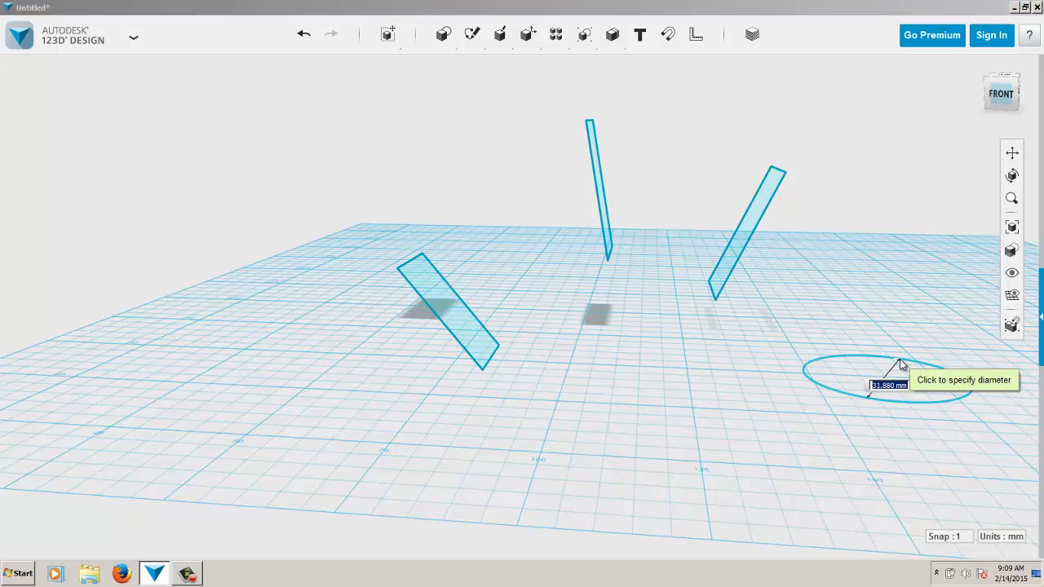
{"action": "left_click", "coordinate": [900, 363]}
{"action": "right_click_drag", "start_coordinate": [894, 258], "coordinate": [840, 327]}
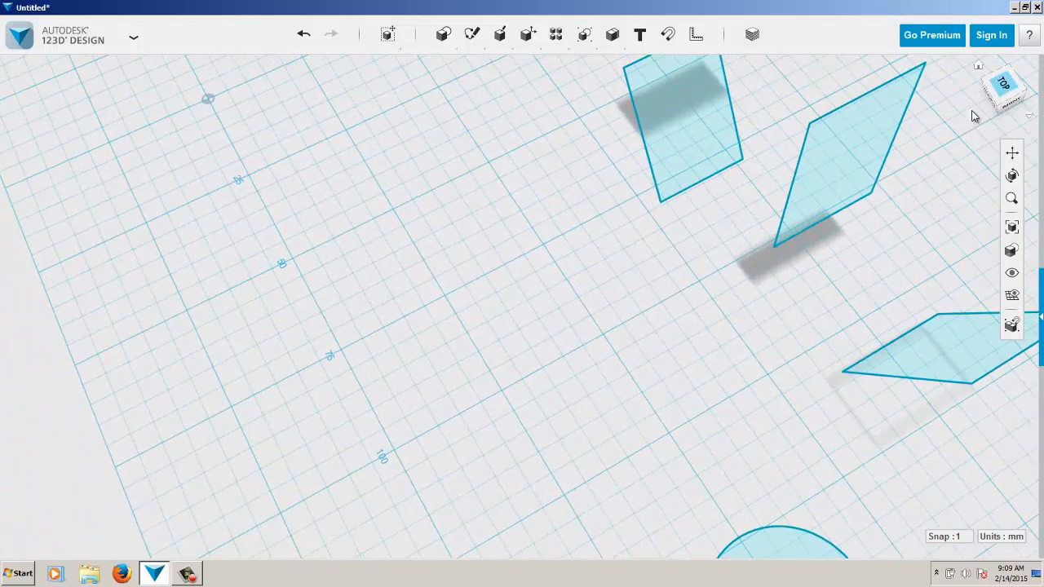
{"action": "left_click", "coordinate": [1001, 87]}
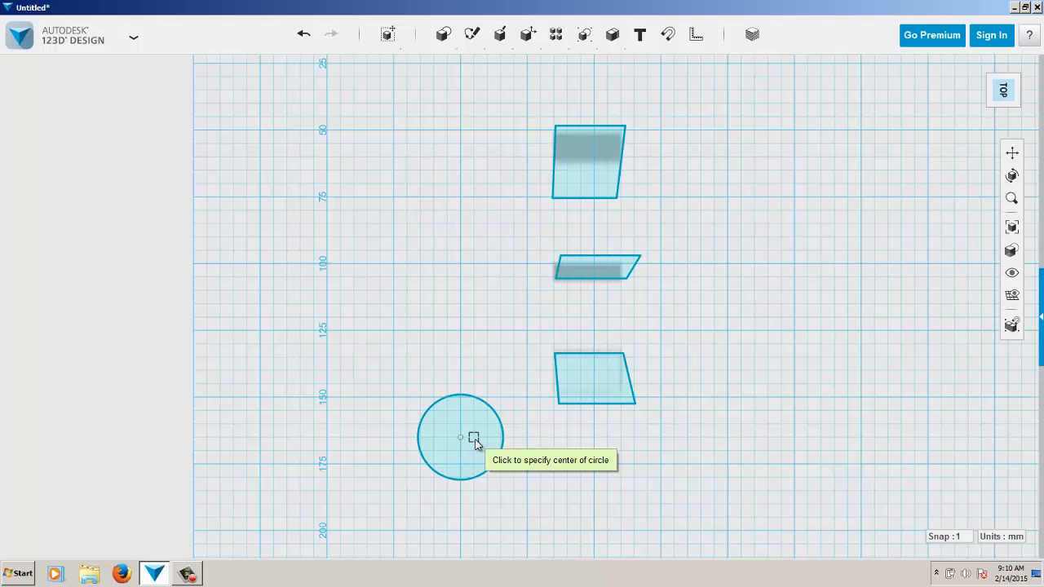
{"action": "key", "text": "Escape"}
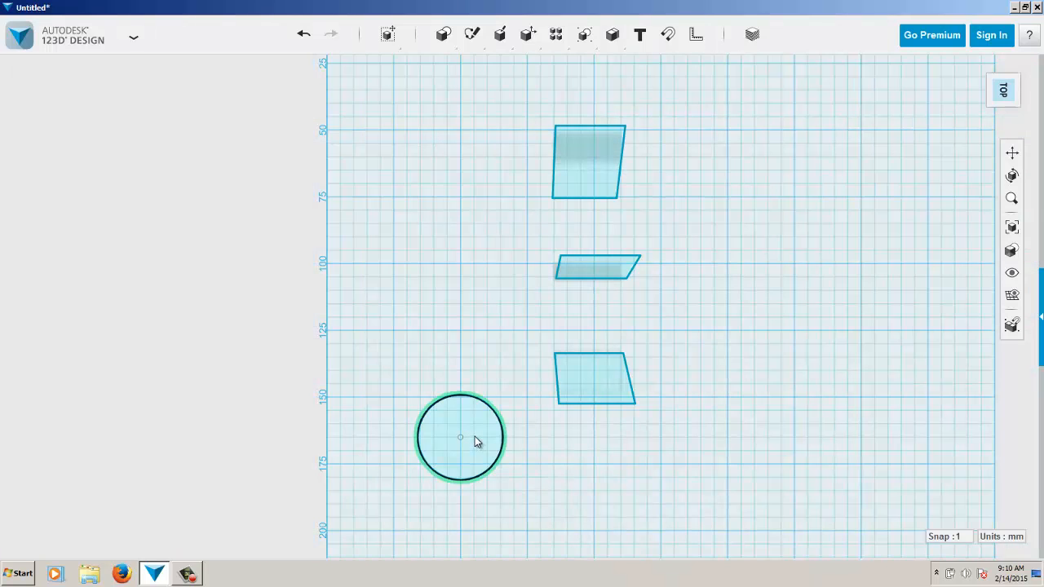
- Move the circle 51 mm sideways into line with the three rectangles, and 29 mm farther from the third rectangle
{"action": "left_click", "coordinate": [476, 441]}
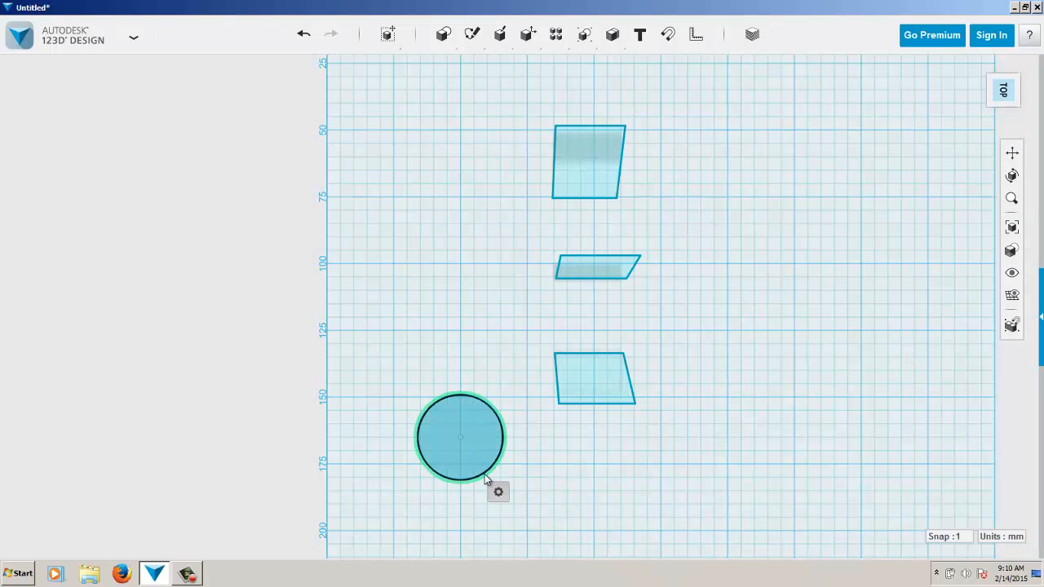
{"action": "left_click", "coordinate": [522, 492]}
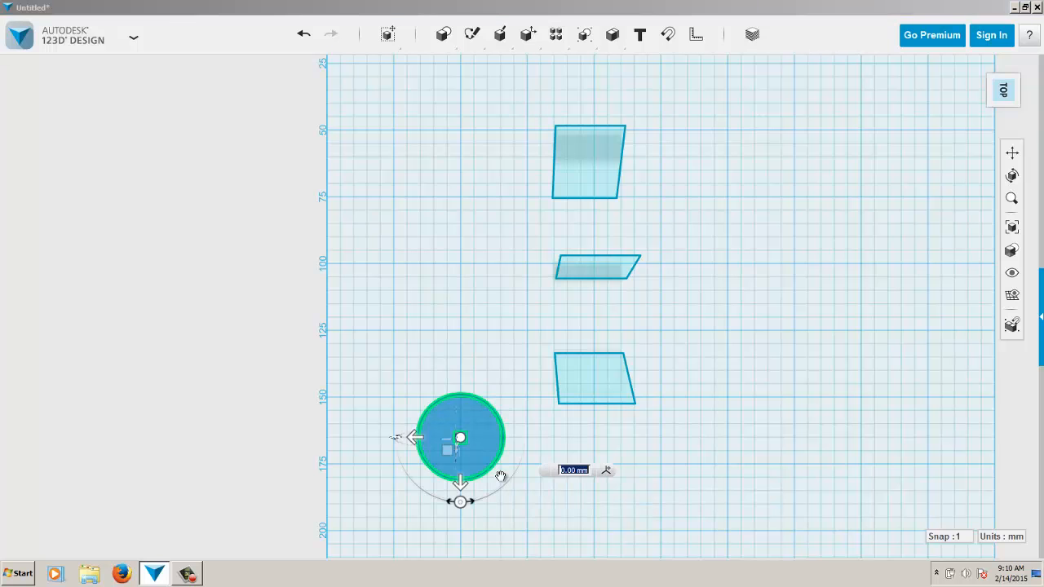
{"action": "left_click_drag", "start_coordinate": [414, 438], "coordinate": [547, 441]}
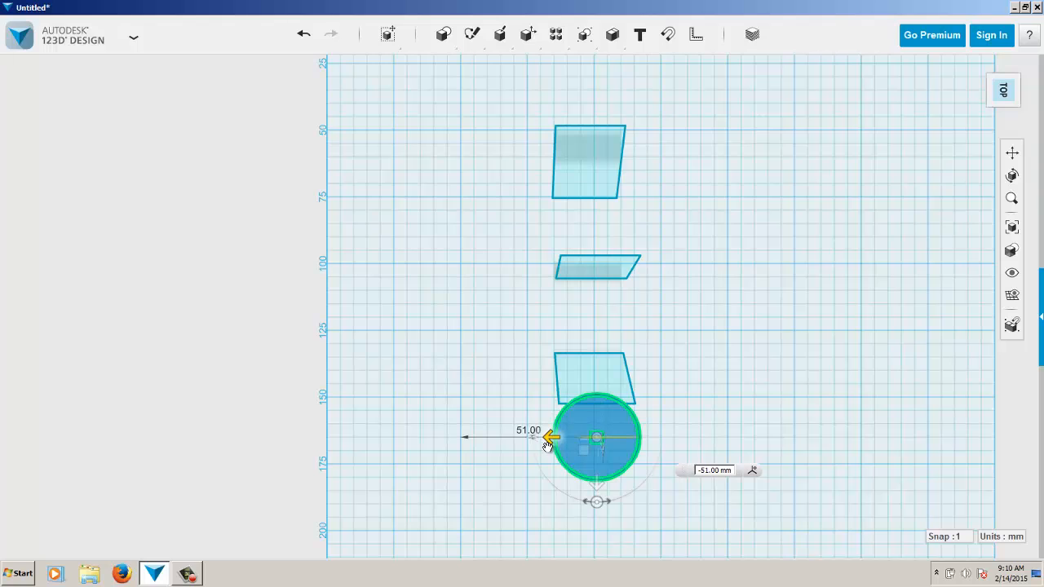
{"action": "left_click_drag", "start_coordinate": [596, 481], "coordinate": [601, 577]}
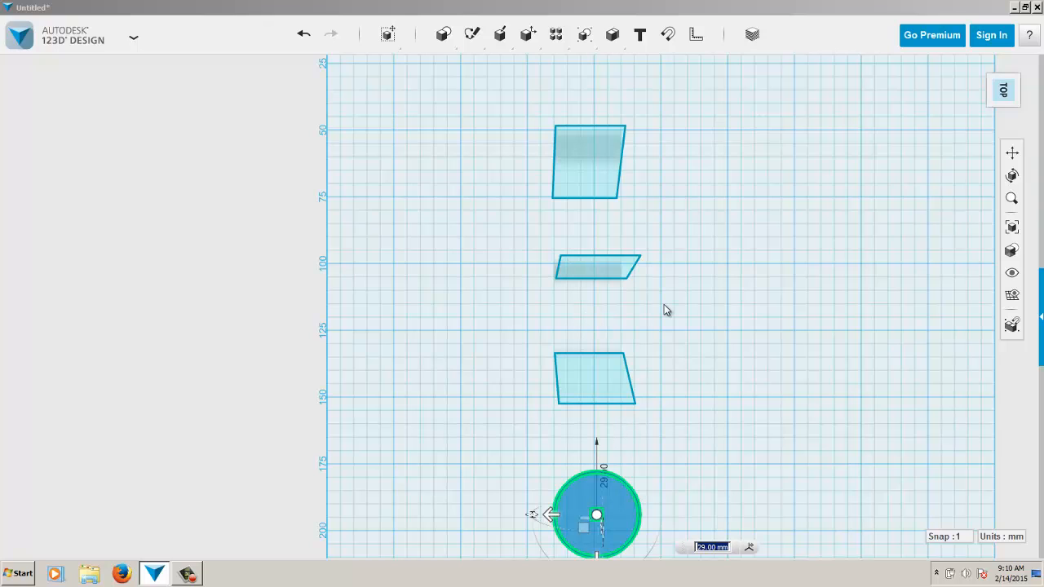
{"action": "left_click", "coordinate": [824, 189]}
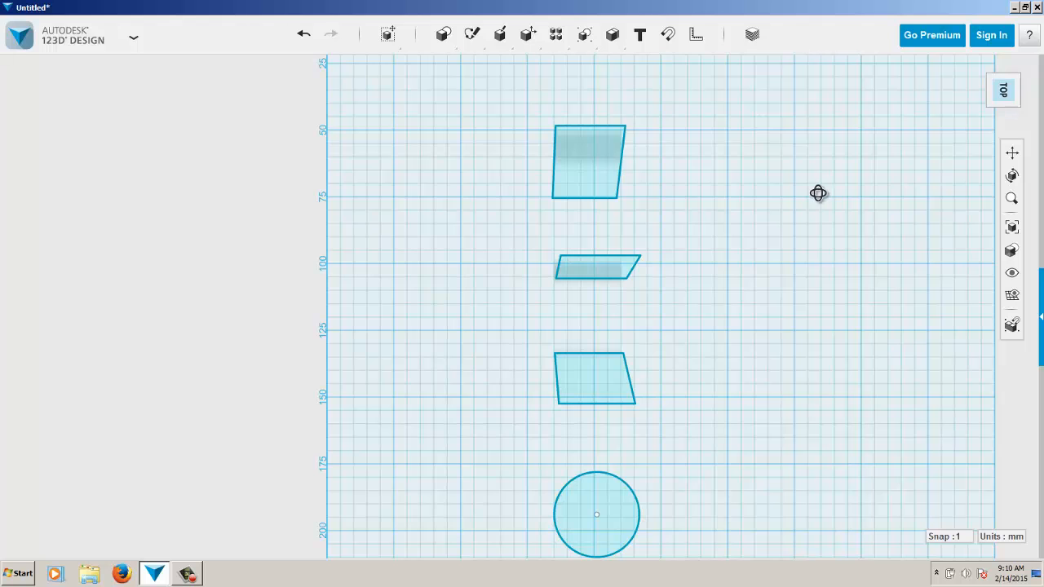
- Loft the original tilted rectangle to the upright rectangle as a solid
{"action": "right_click_drag", "start_coordinate": [818, 194], "coordinate": [860, 163]}
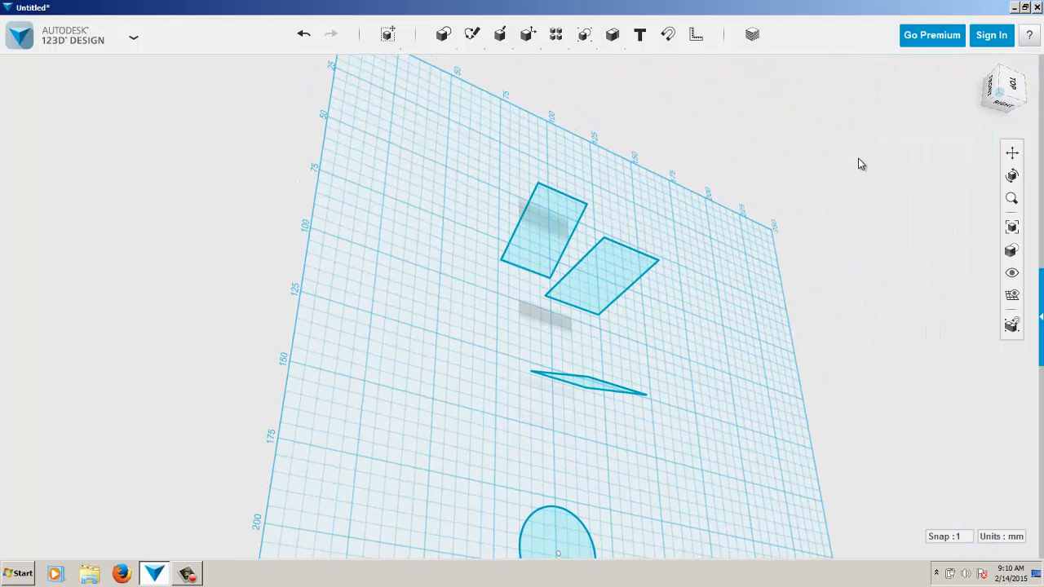
{"action": "left_click", "coordinate": [1012, 153]}
{"action": "left_click_drag", "start_coordinate": [713, 366], "coordinate": [727, 300]}
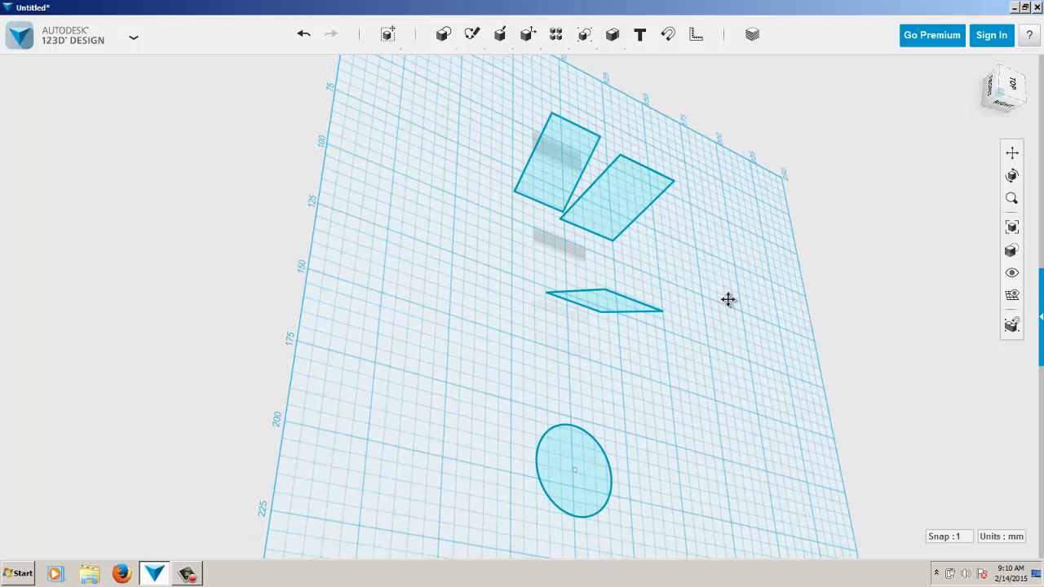
{"action": "mouse_move", "coordinate": [503, 42]}
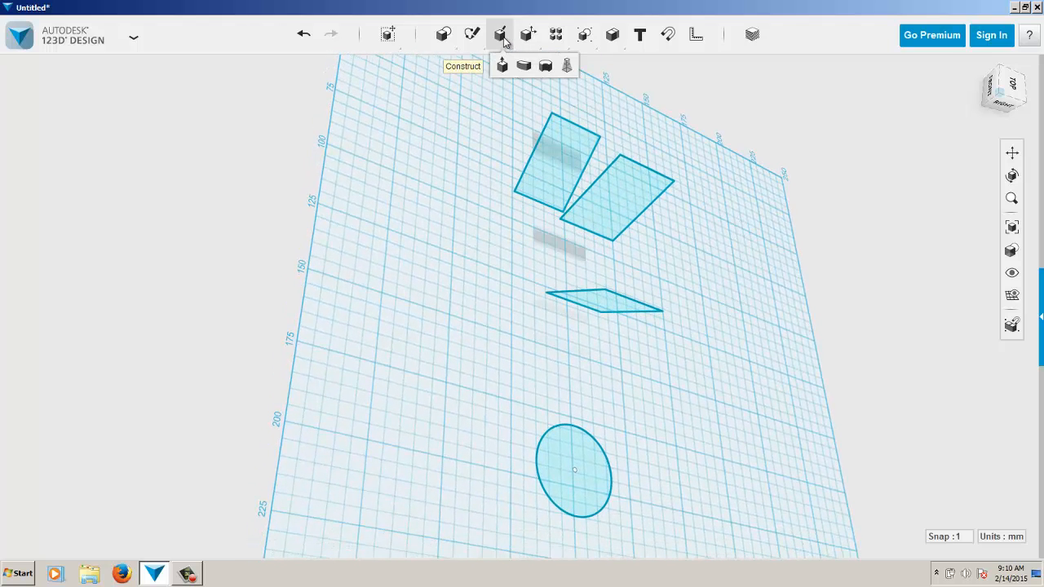
{"action": "left_click", "coordinate": [567, 66]}
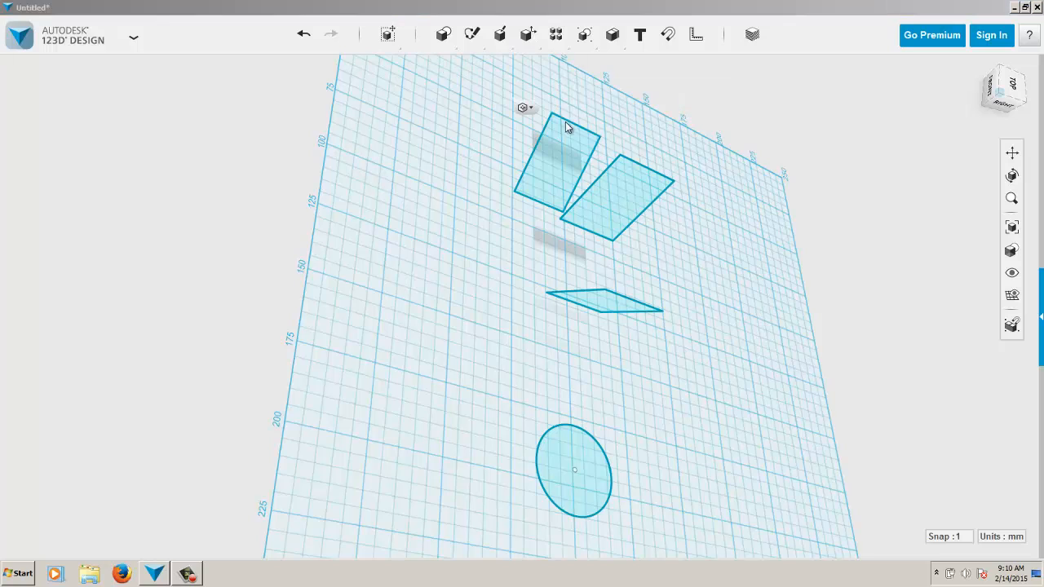
{"action": "left_click", "coordinate": [563, 153]}
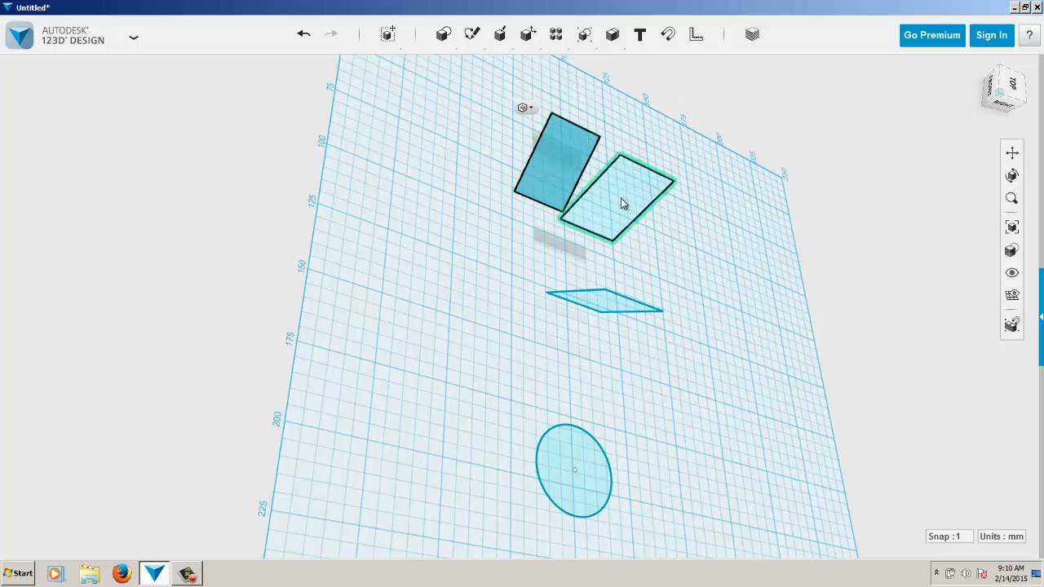
{"action": "left_click", "coordinate": [620, 198]}
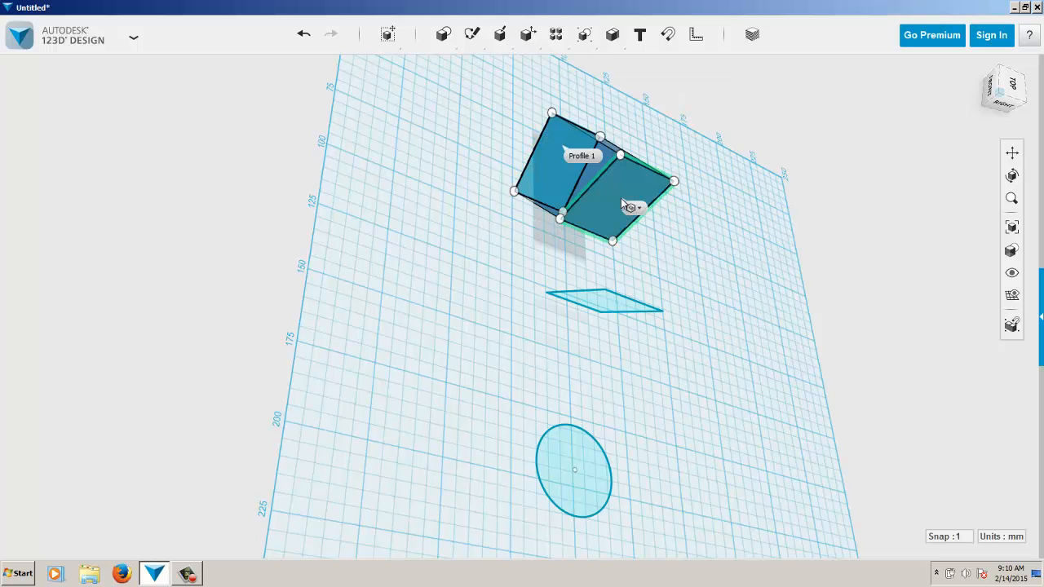
{"action": "left_click", "coordinate": [741, 191]}
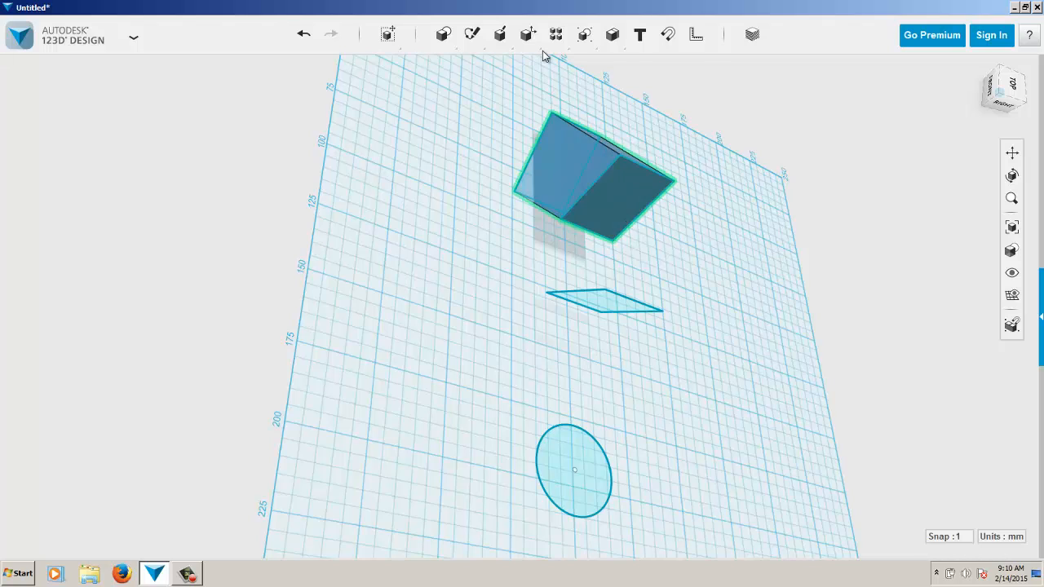
- Loft the end face of the new solid to the third rectangle, merging the section with the existing solid
{"action": "mouse_move", "coordinate": [528, 39]}
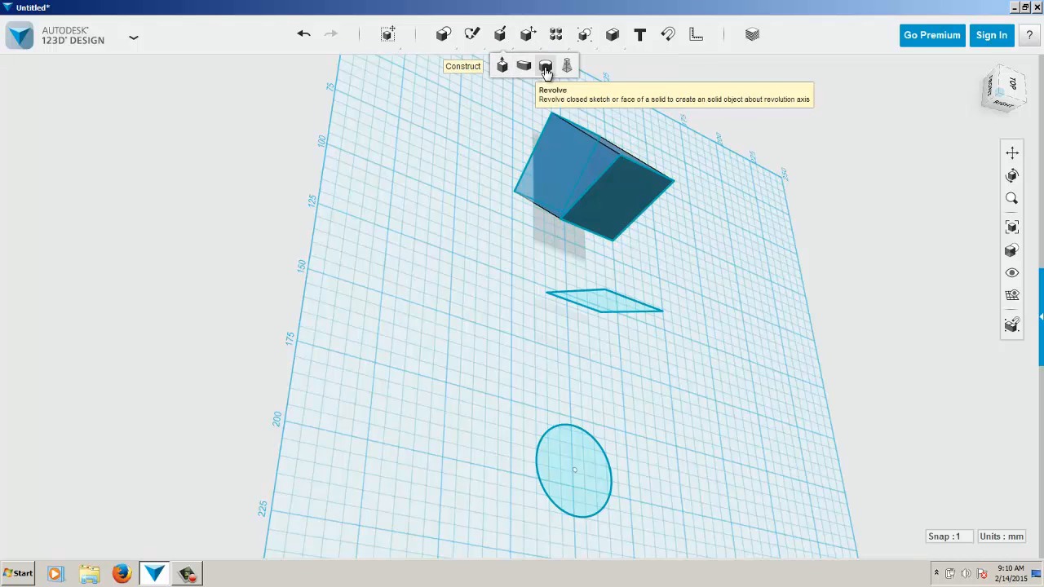
{"action": "left_click", "coordinate": [564, 66]}
{"action": "left_click", "coordinate": [606, 188]}
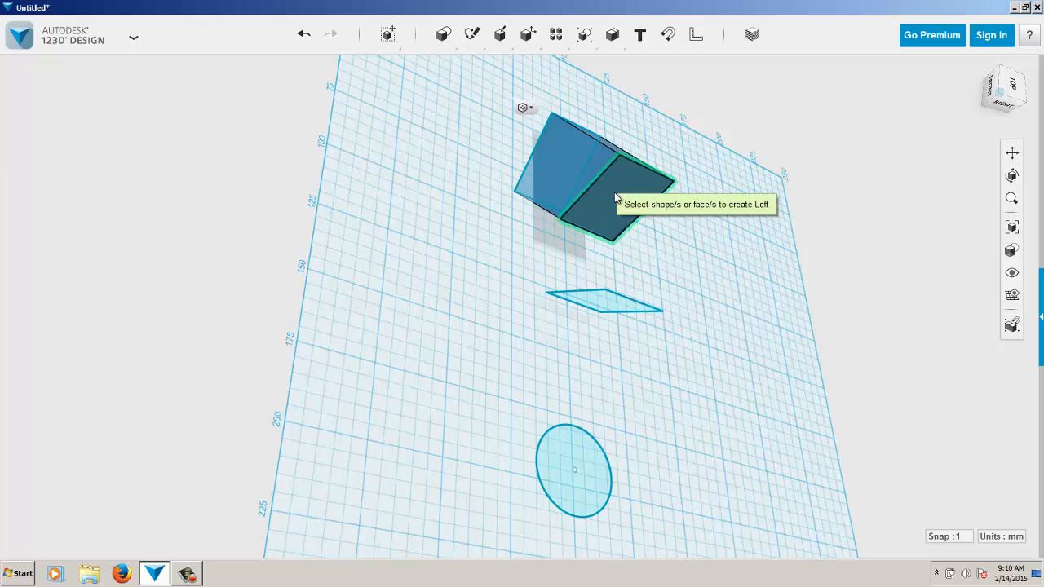
{"action": "left_click", "coordinate": [607, 306]}
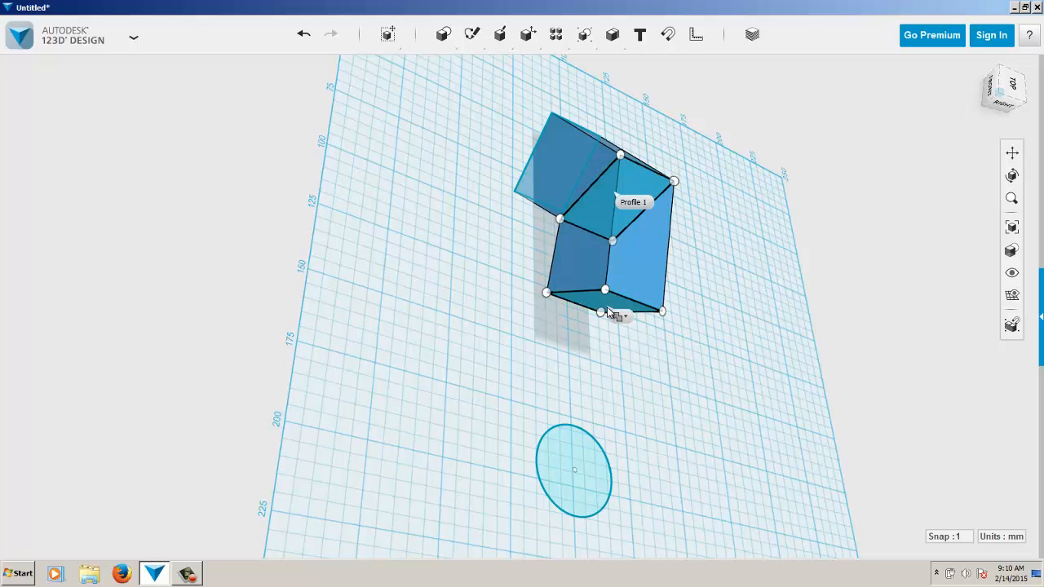
{"action": "mouse_move", "coordinate": [526, 51]}
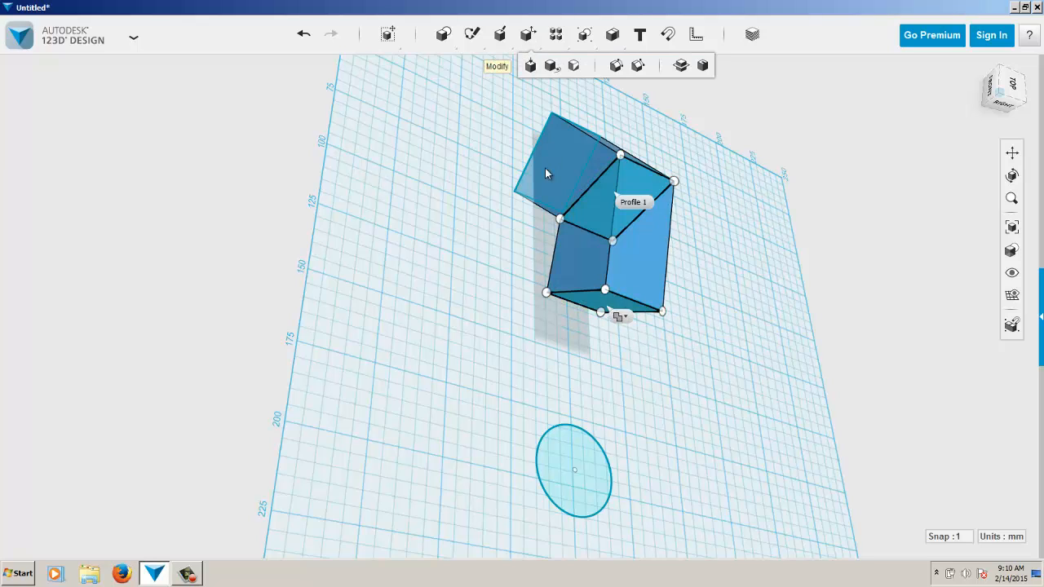
{"action": "left_click", "coordinate": [504, 191]}
- Loft the solid's end face at the third rectangle to the circle on the grid
{"action": "mouse_move", "coordinate": [504, 33]}
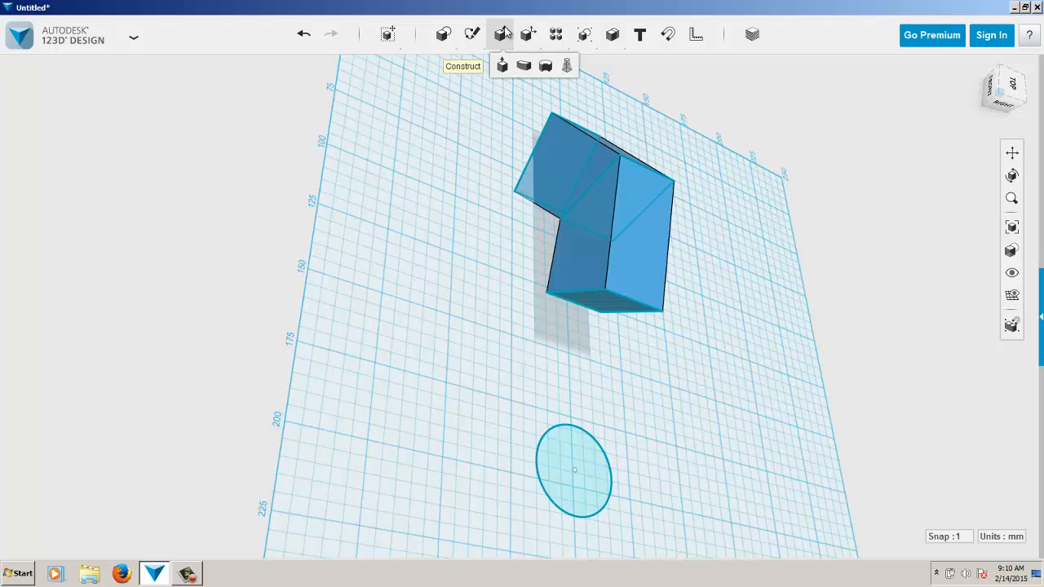
{"action": "left_click", "coordinate": [605, 303]}
{"action": "left_click", "coordinate": [598, 466]}
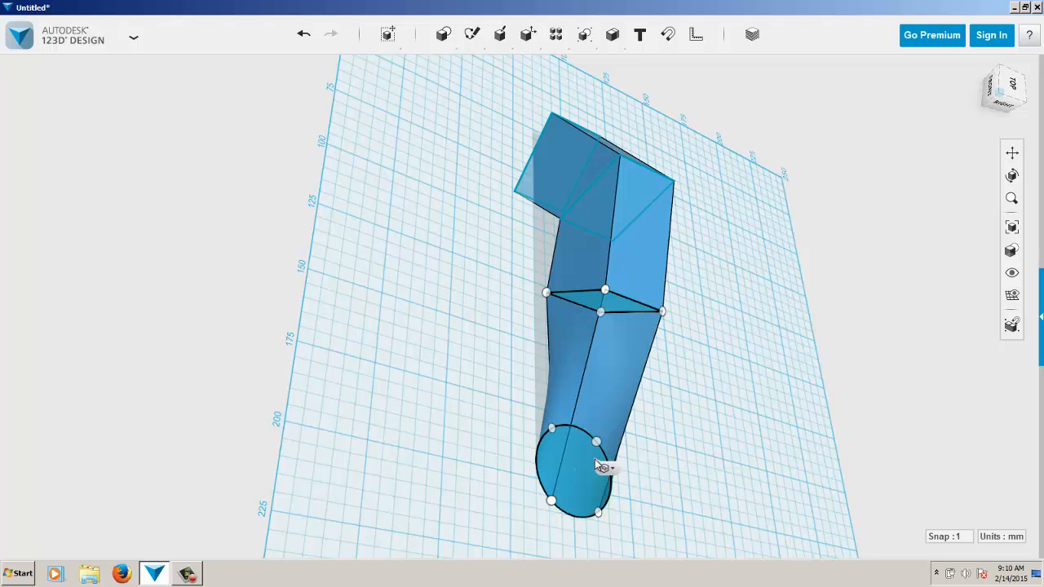
{"action": "left_click", "coordinate": [726, 390]}
- Move the lofted solid clear of its source sketches, placing it behind the rectangles and circle
{"action": "right_click_drag", "start_coordinate": [723, 384], "coordinate": [664, 331]}
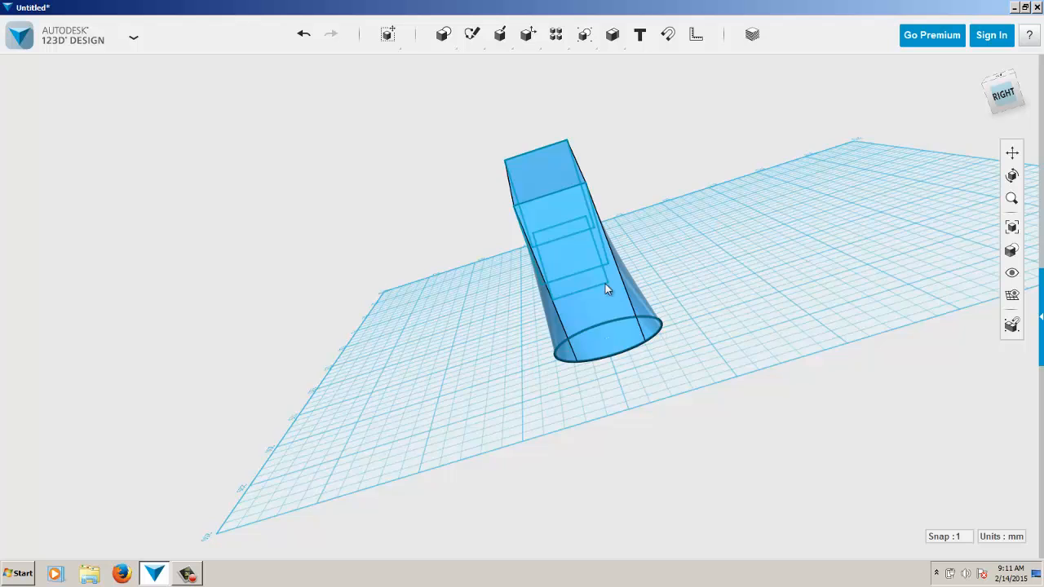
{"action": "mouse_move", "coordinate": [598, 279]}
{"action": "left_mouse_down"}
{"action": "mouse_move", "coordinate": [857, 178]}
{"action": "mouse_move", "coordinate": [844, 207]}
{"action": "left_mouse_up"}
{"action": "mouse_move", "coordinate": [827, 218]}
{"action": "right_mouse_down"}
{"action": "mouse_move", "coordinate": [857, 205]}
{"action": "mouse_move", "coordinate": [864, 218]}
{"action": "mouse_move", "coordinate": [902, 227]}
{"action": "right_mouse_up"}
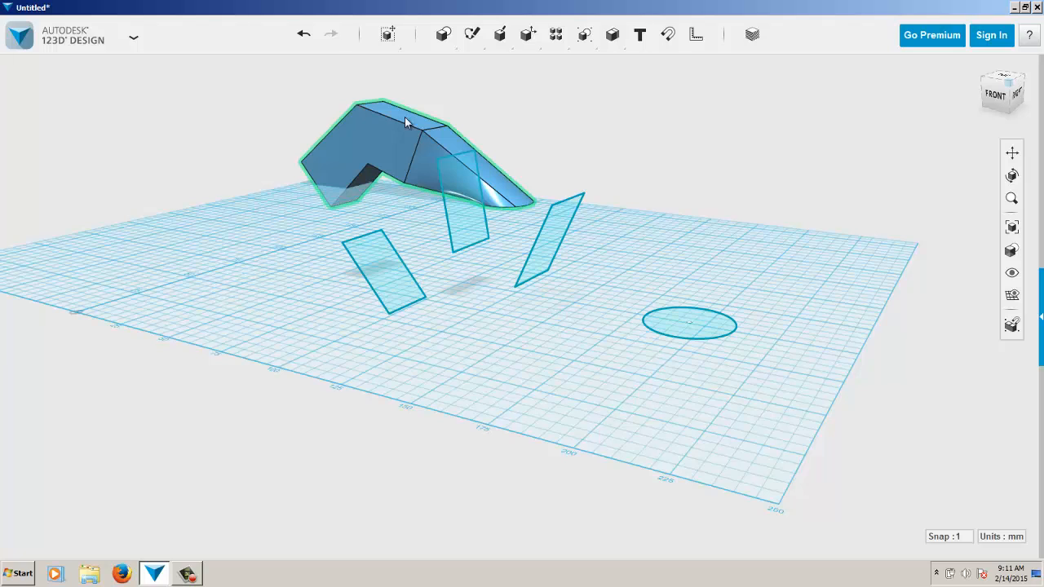
- Loft the three rectangles and the circle together in one operation to form a single smooth solid
{"action": "mouse_move", "coordinate": [443, 43]}
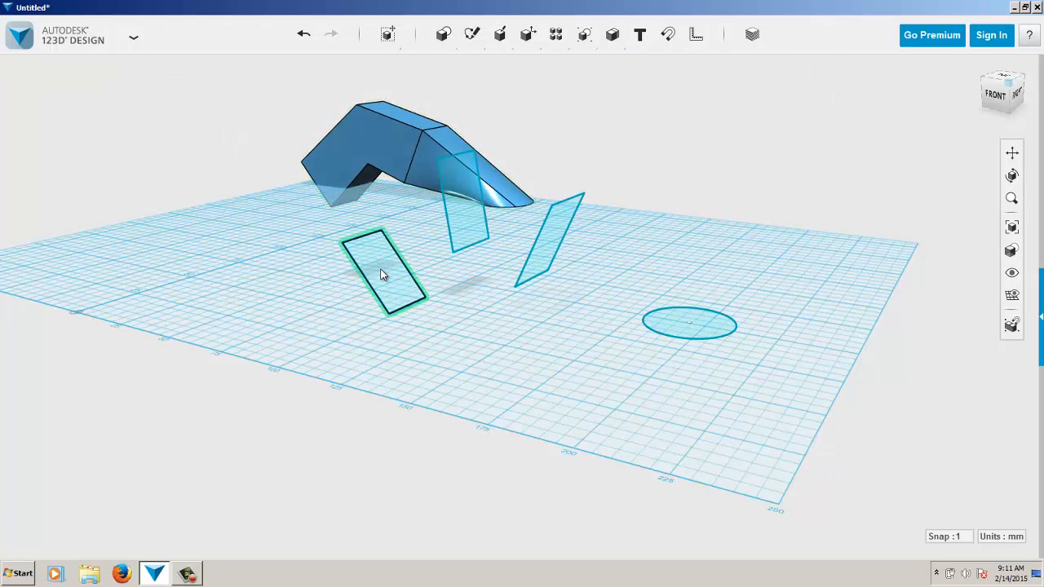
{"action": "left_click", "coordinate": [462, 200]}
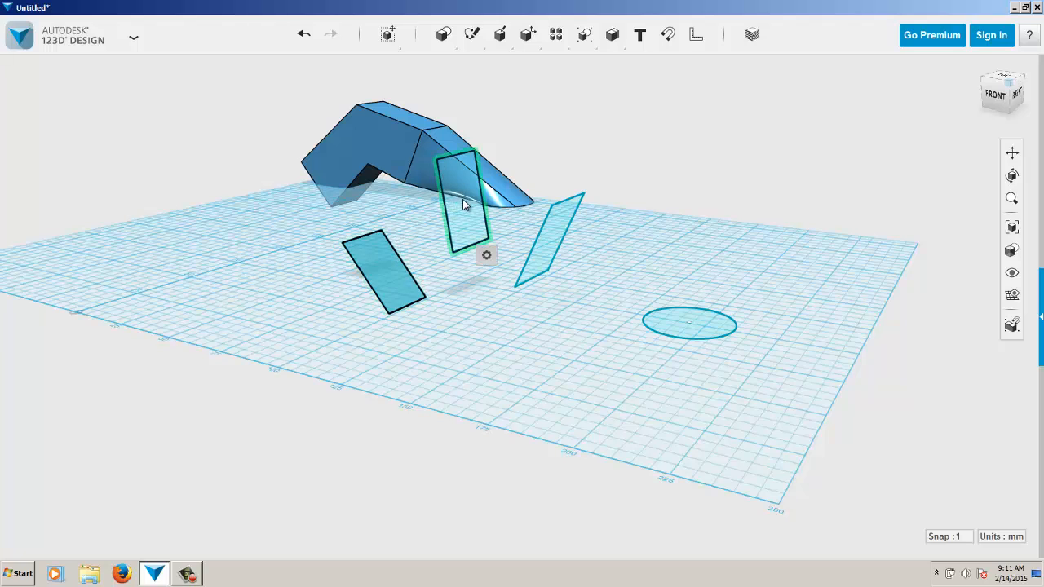
{"action": "left_click", "coordinate": [554, 235]}
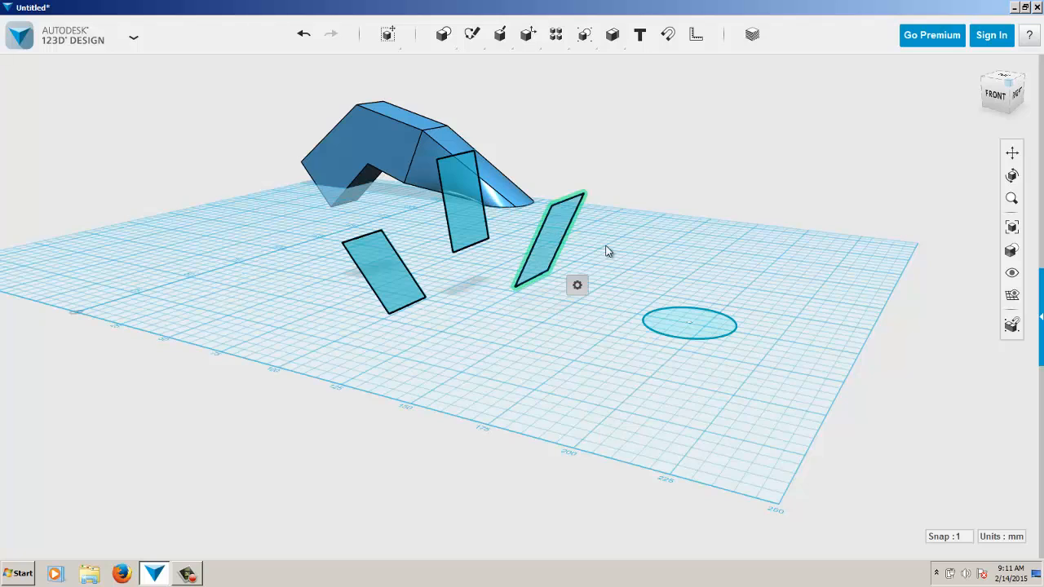
{"action": "left_click", "coordinate": [673, 322]}
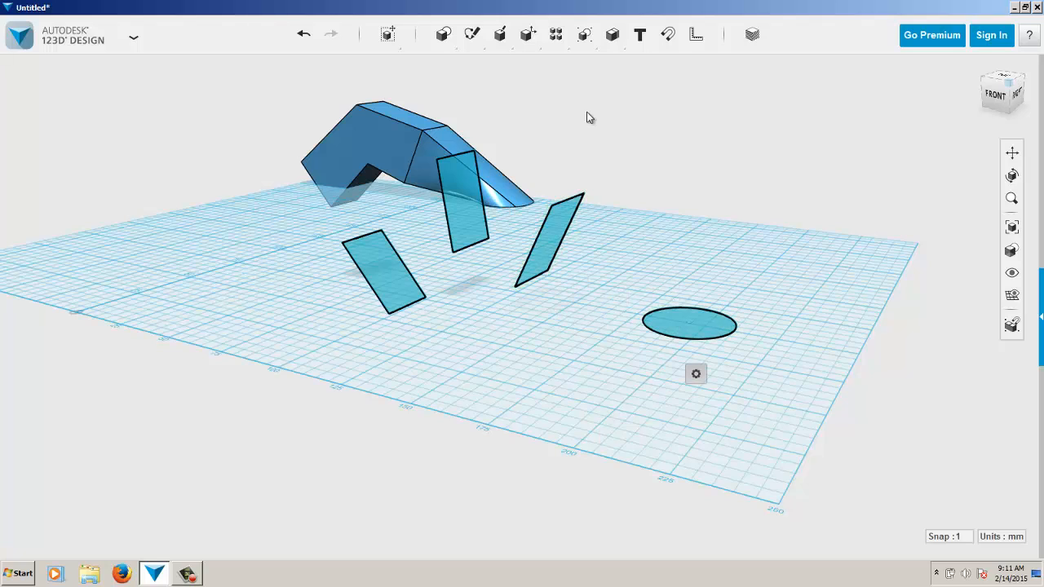
{"action": "mouse_move", "coordinate": [506, 41]}
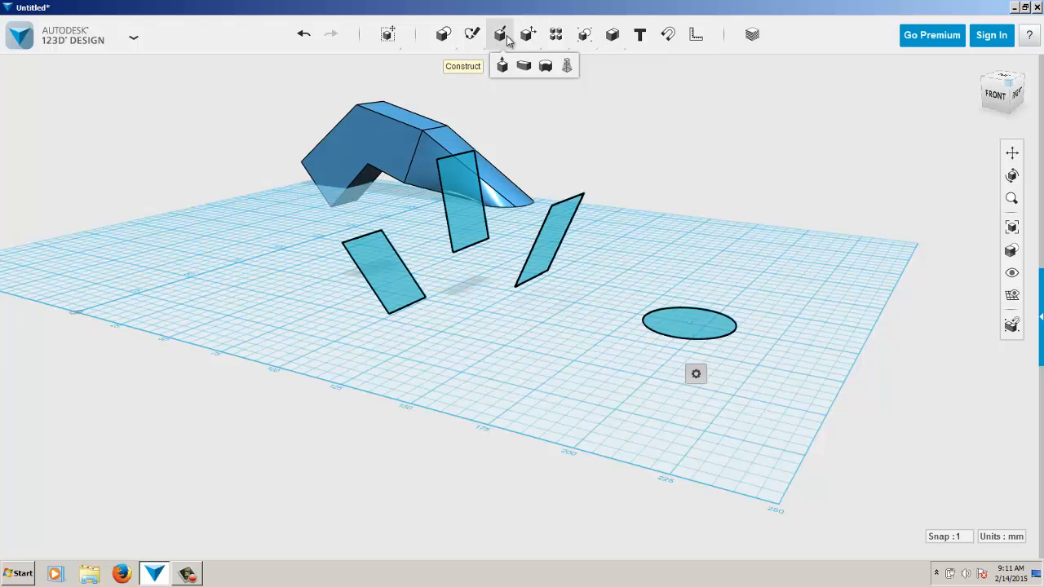
{"action": "left_click", "coordinate": [568, 66]}
{"action": "left_click", "coordinate": [674, 170]}
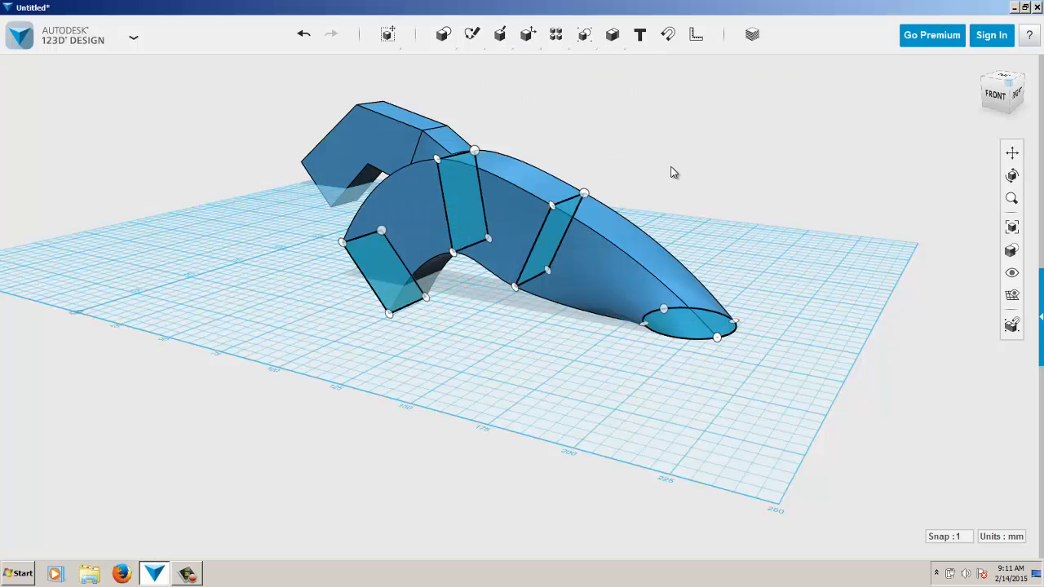
- Move the smooth lofted solid clear of its source sketches, placing it beside the section-by-section loft
{"action": "left_click_drag", "start_coordinate": [519, 217], "coordinate": [621, 165]}
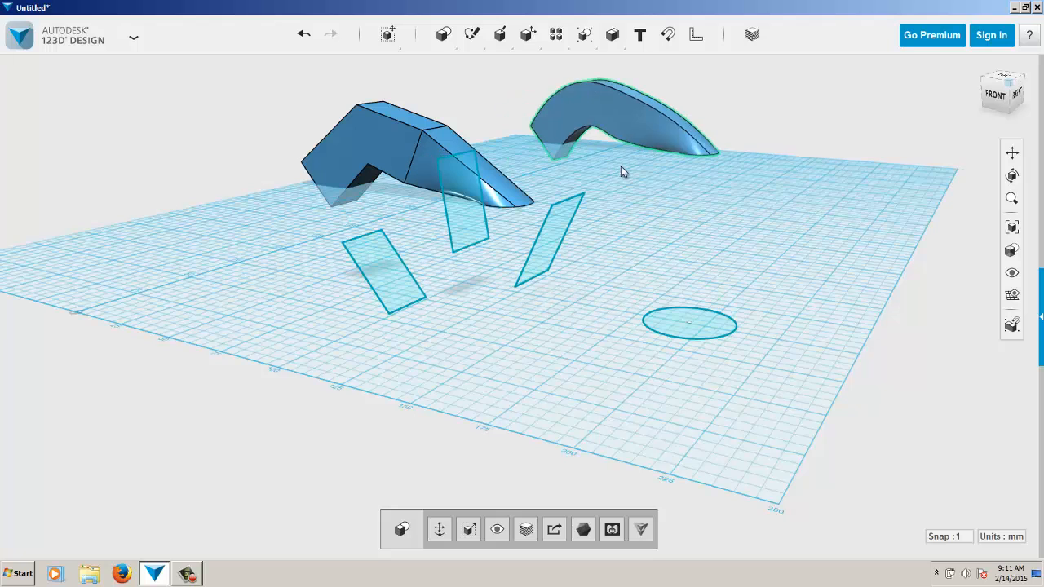
{"action": "left_click_drag", "start_coordinate": [637, 216], "coordinate": [688, 256]}
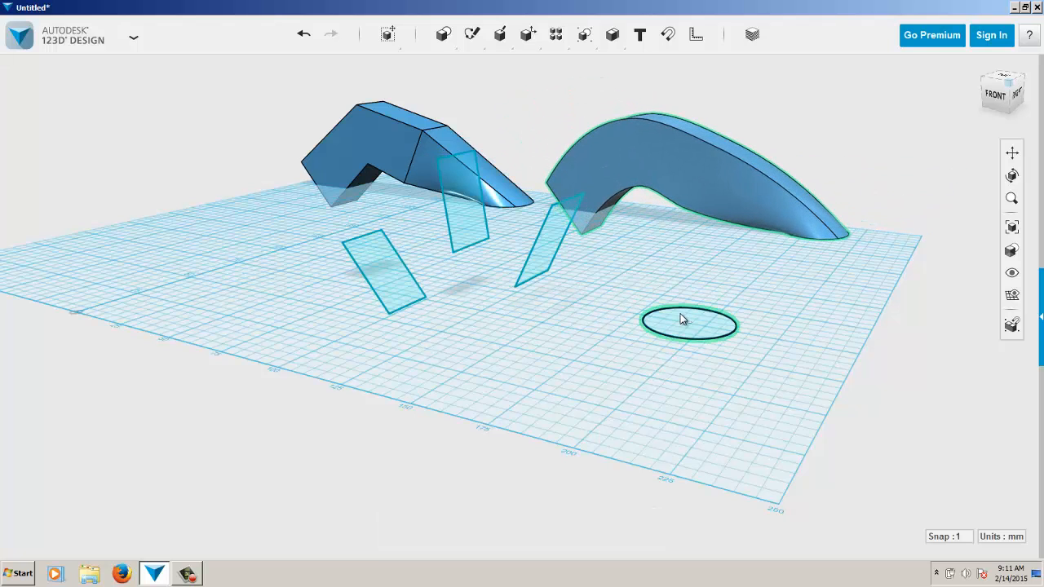
- Delete the circle and all three rectangle sketches used as loft profiles
{"action": "mouse_move", "coordinate": [554, 299]}
{"action": "right_mouse_down"}
{"action": "mouse_move", "coordinate": [664, 294]}
{"action": "mouse_move", "coordinate": [602, 297]}
{"action": "mouse_move", "coordinate": [576, 315]}
{"action": "mouse_move", "coordinate": [514, 307]}
{"action": "mouse_move", "coordinate": [576, 304]}
{"action": "mouse_move", "coordinate": [578, 285]}
{"action": "mouse_move", "coordinate": [554, 287]}
{"action": "mouse_move", "coordinate": [554, 275]}
{"action": "mouse_move", "coordinate": [541, 289]}
{"action": "mouse_move", "coordinate": [650, 291]}
{"action": "mouse_move", "coordinate": [520, 291]}
{"action": "mouse_move", "coordinate": [533, 282]}
{"action": "mouse_move", "coordinate": [539, 298]}
{"action": "right_mouse_up"}
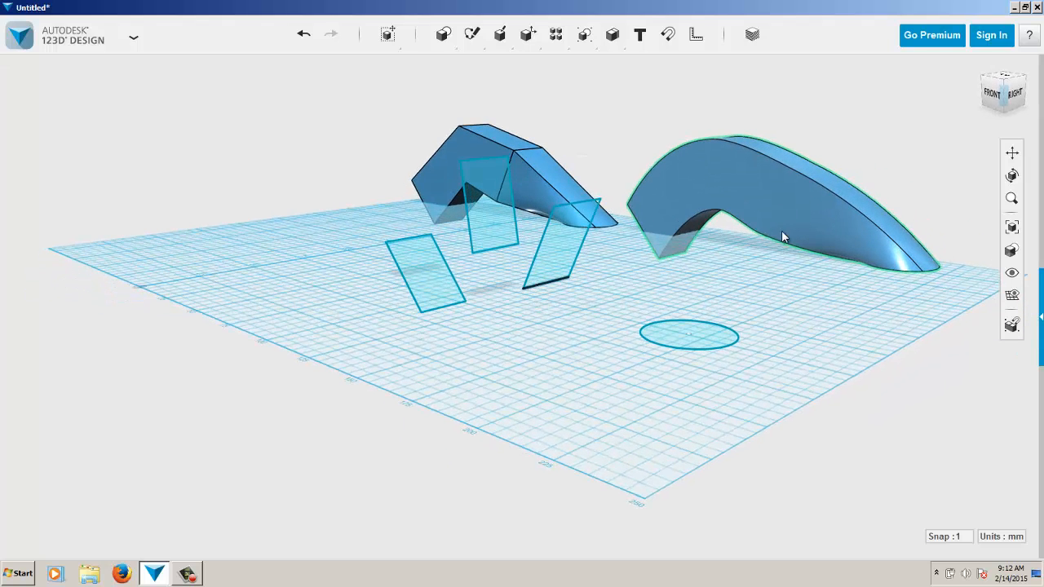
{"action": "left_click", "coordinate": [664, 327]}
{"action": "key", "text": "Delete"}
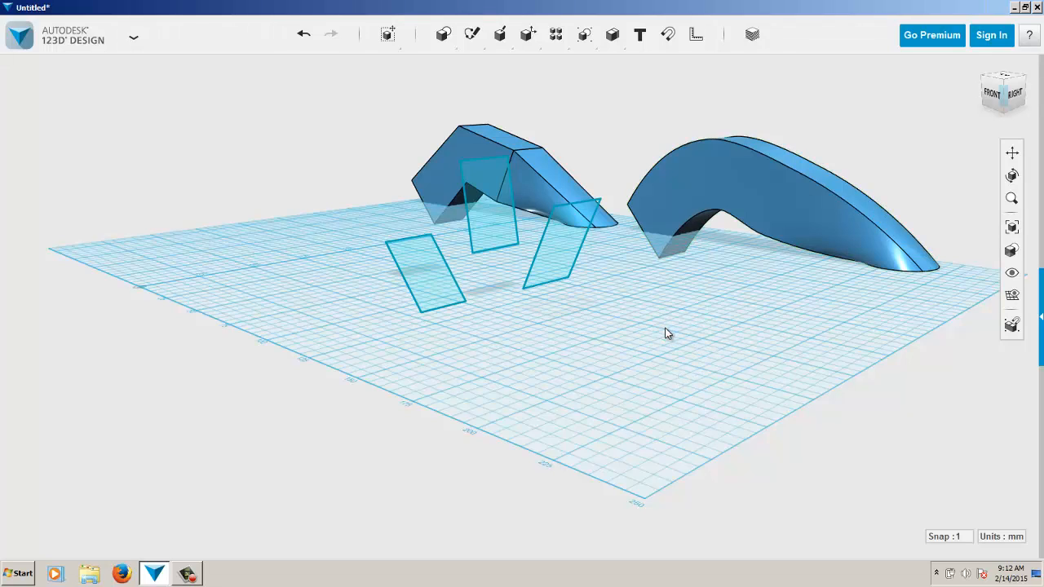
{"action": "left_click", "coordinate": [566, 247]}
{"action": "key", "text": "Delete"}
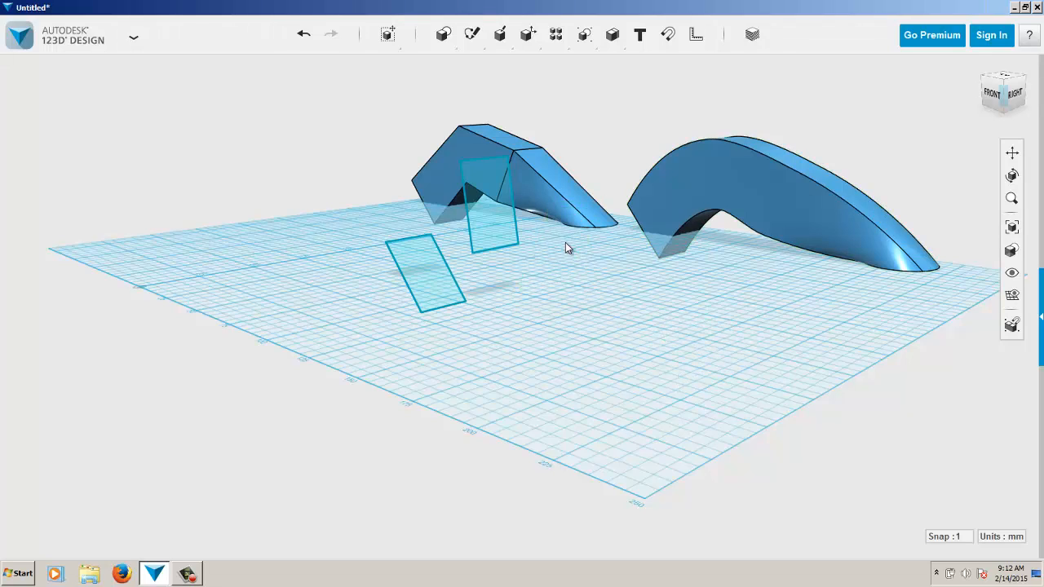
{"action": "left_click", "coordinate": [493, 227]}
{"action": "key", "text": "Delete"}
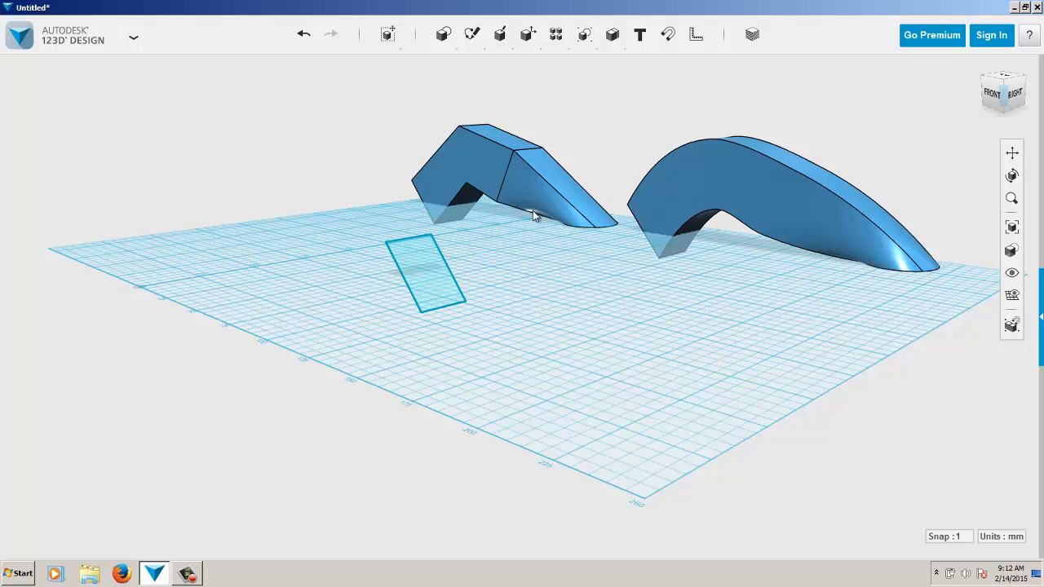
{"action": "left_click", "coordinate": [422, 275]}
{"action": "key", "text": "Delete"}
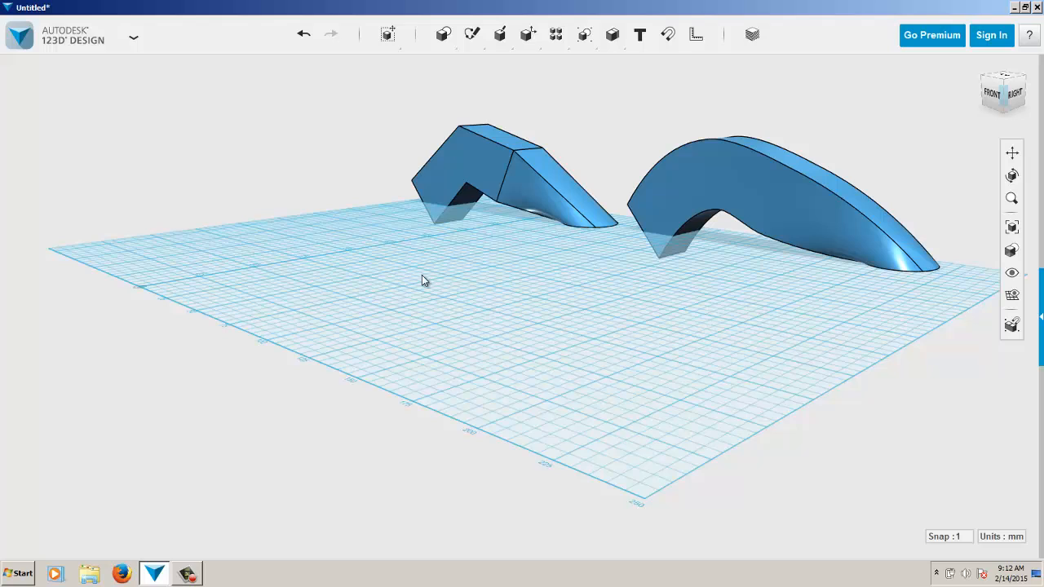
- Delete the angular section-by-section loft and move the smooth lofted solid toward the middle of the grid
{"action": "left_click", "coordinate": [473, 147]}
{"action": "key", "text": "Delete"}
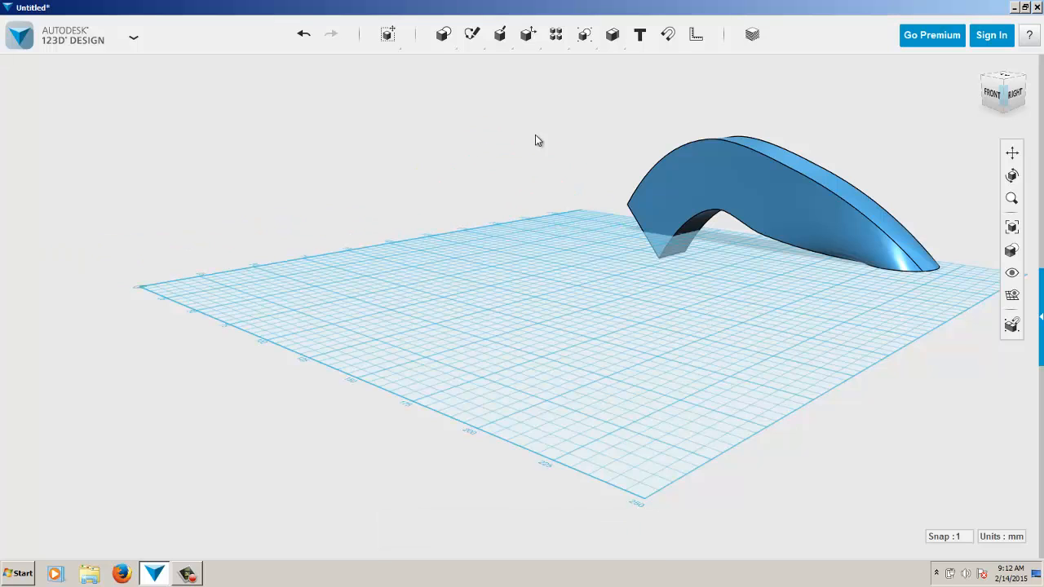
{"action": "left_click_drag", "start_coordinate": [722, 182], "coordinate": [482, 360]}
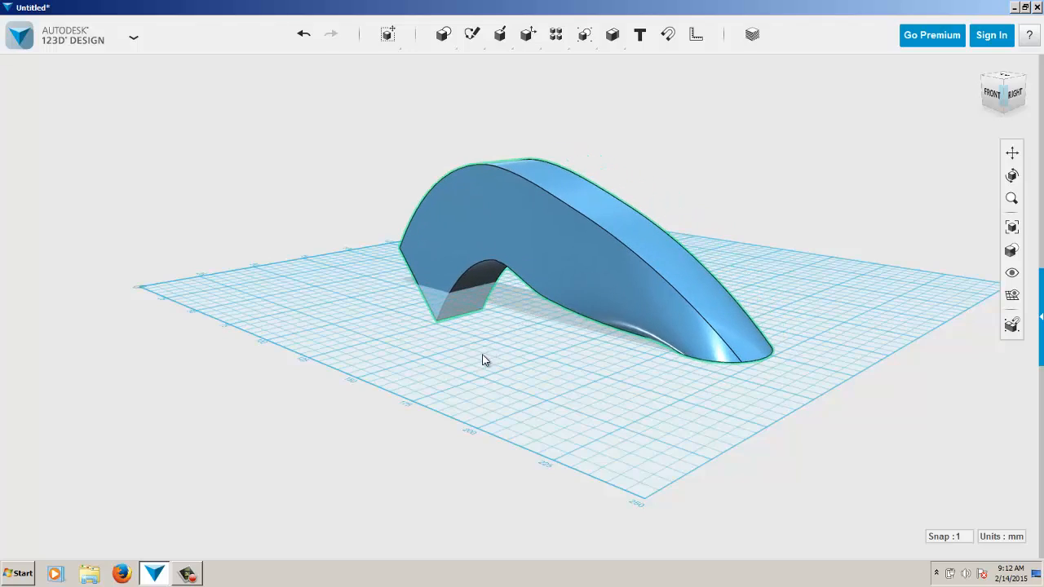
- Try to hollow out the whole lofted solid with Shell, using the Inside direction
{"action": "right_click_drag", "start_coordinate": [487, 326], "coordinate": [521, 154]}
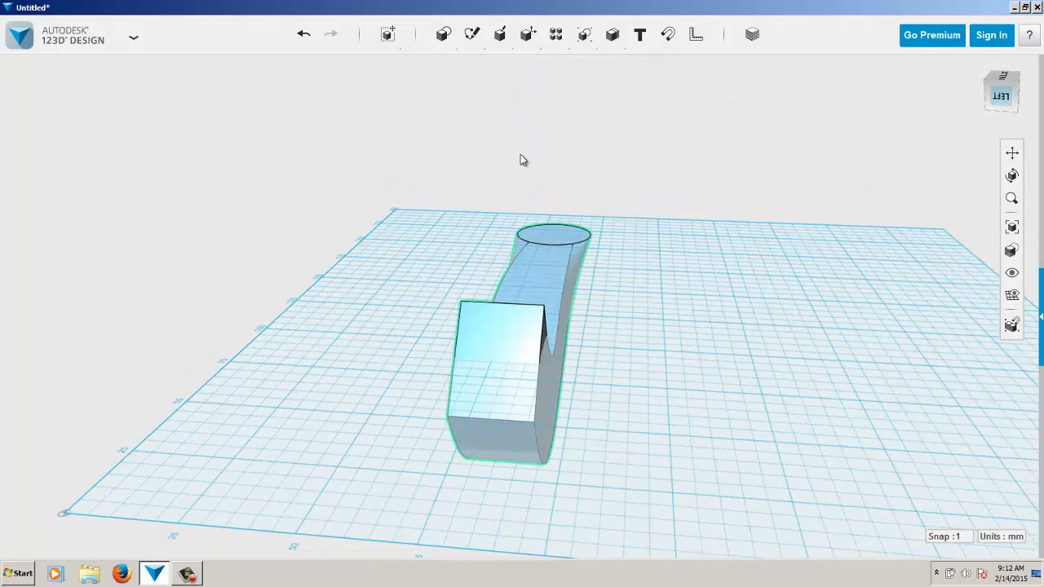
{"action": "mouse_move", "coordinate": [528, 39]}
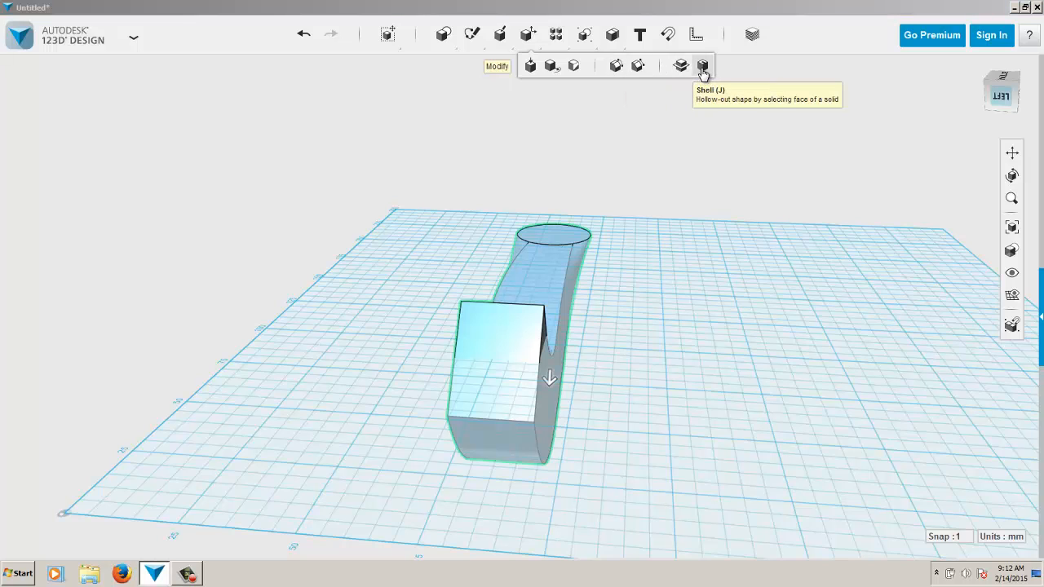
{"action": "left_click", "coordinate": [703, 72]}
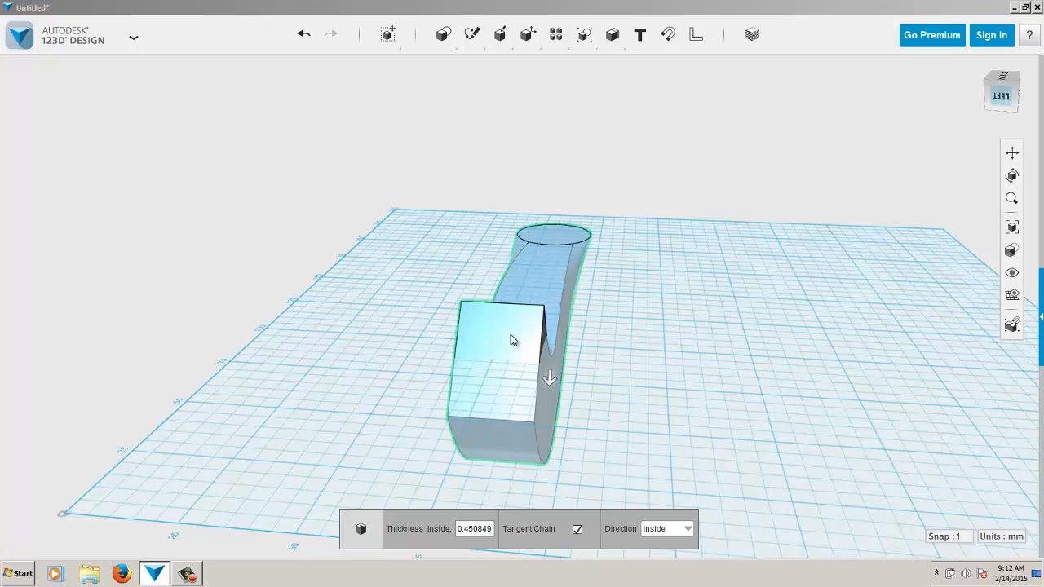
{"action": "key", "text": "Return"}
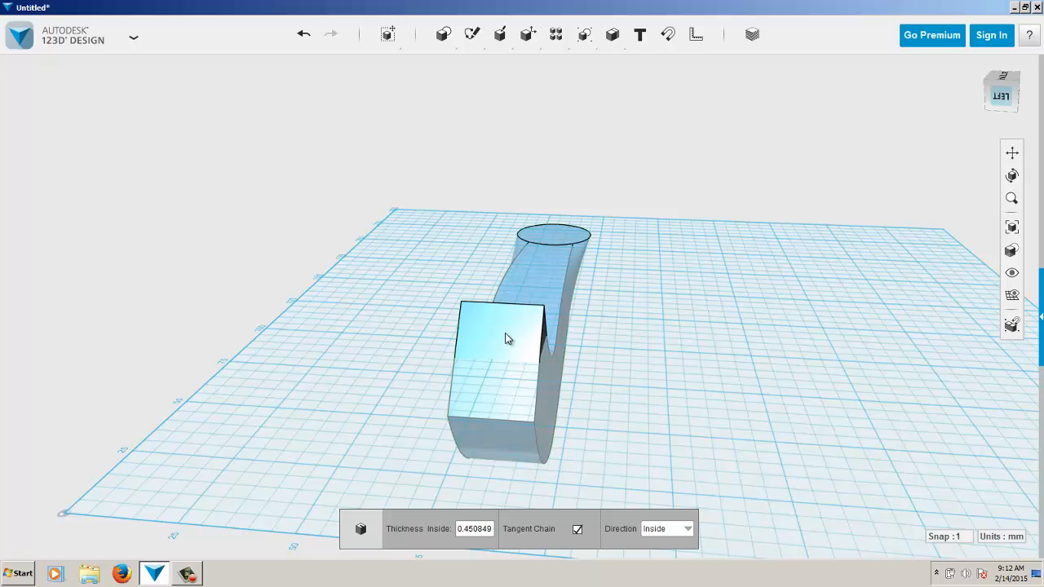
{"action": "left_click", "coordinate": [497, 329]}
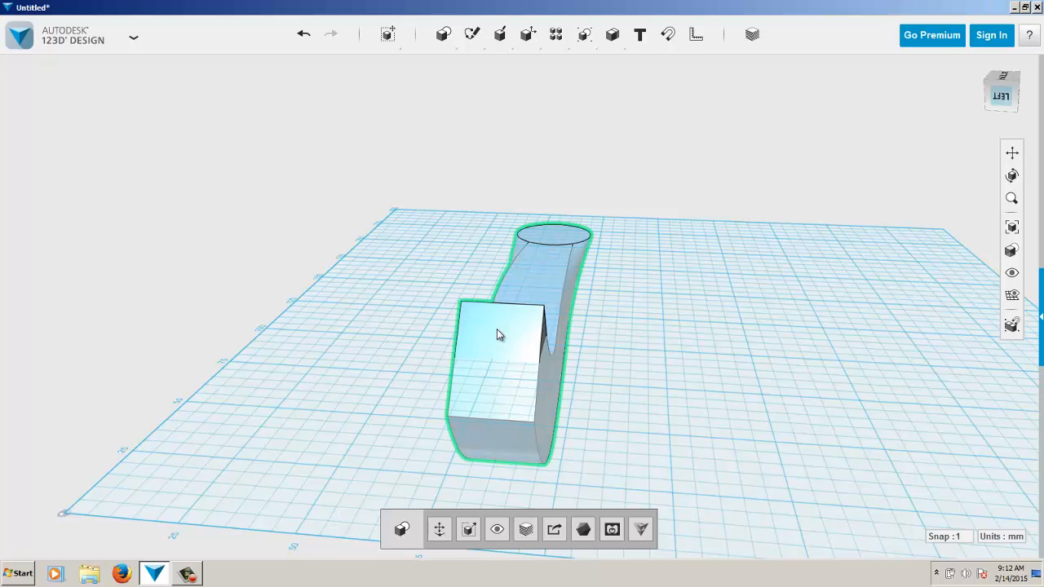
{"action": "left_click", "coordinate": [694, 178]}
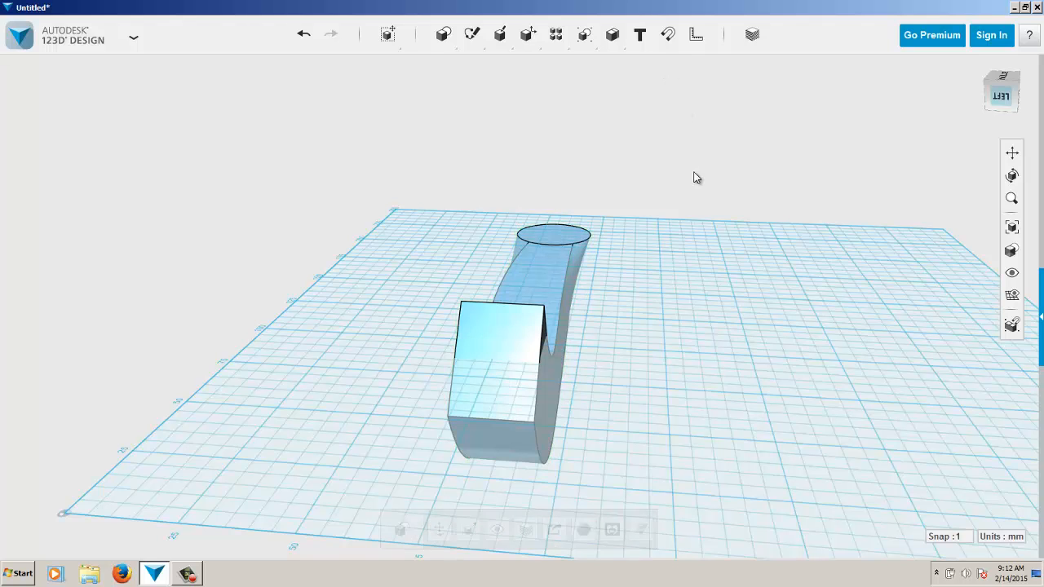
- Hide the grid around the lofted solid
{"action": "right_click_drag", "start_coordinate": [694, 177], "coordinate": [716, 155]}
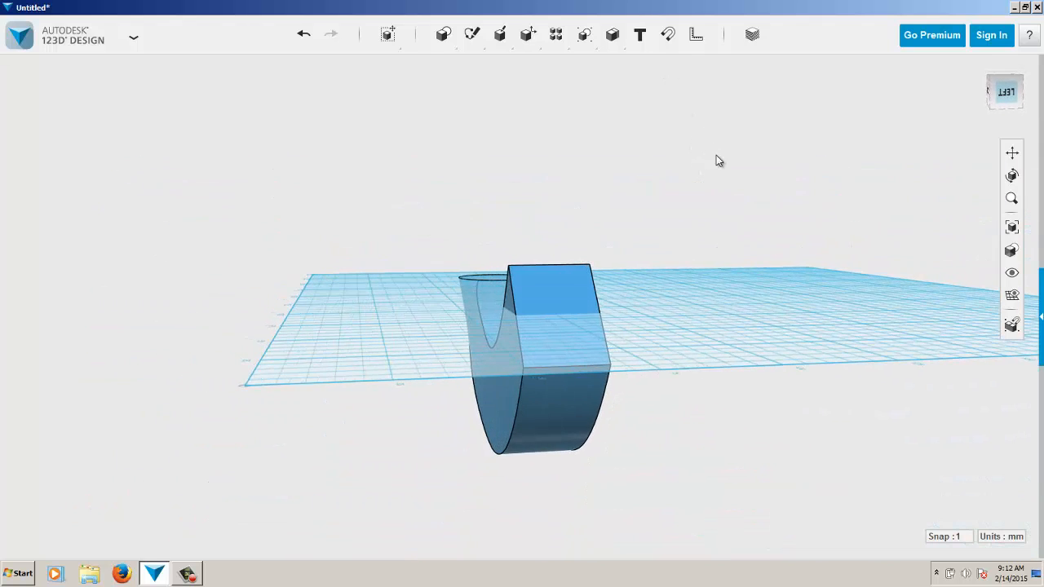
{"action": "left_click", "coordinate": [1010, 299]}
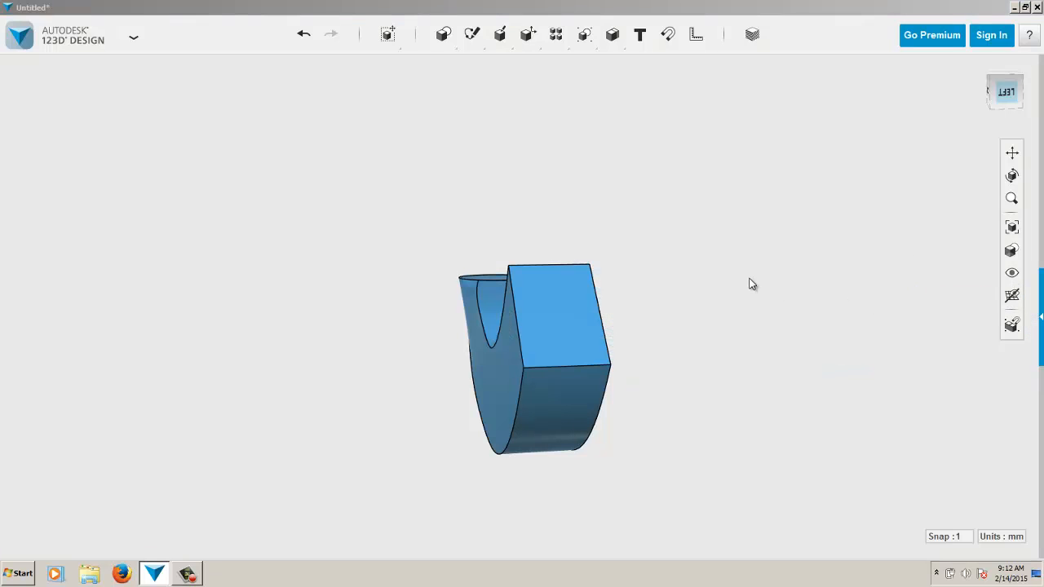
{"action": "right_click_drag", "start_coordinate": [750, 282], "coordinate": [762, 303]}
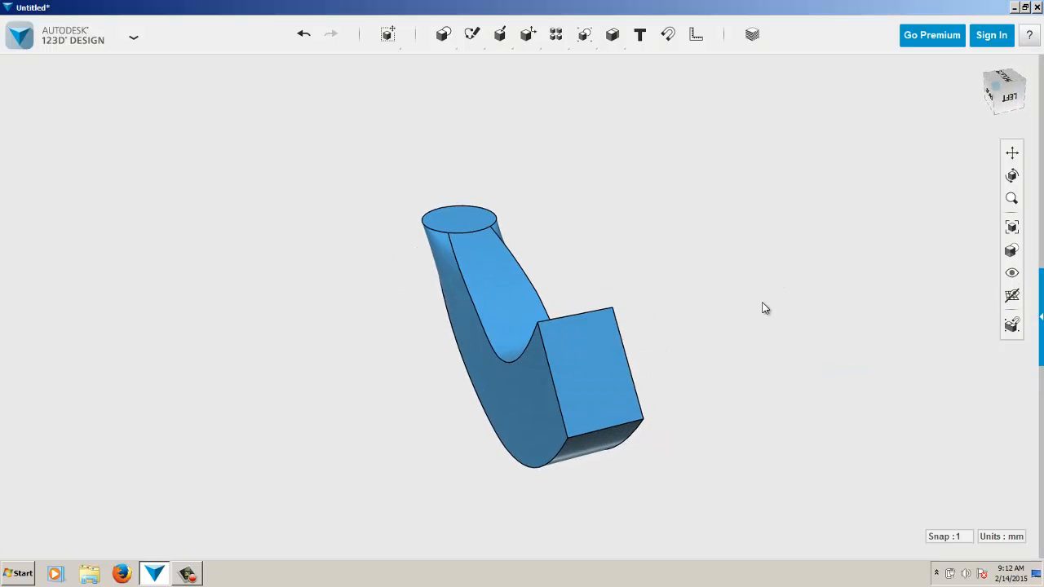
- Try to shell the lofted solid inward with its rectangular end face as the face to remove
{"action": "mouse_move", "coordinate": [530, 45]}
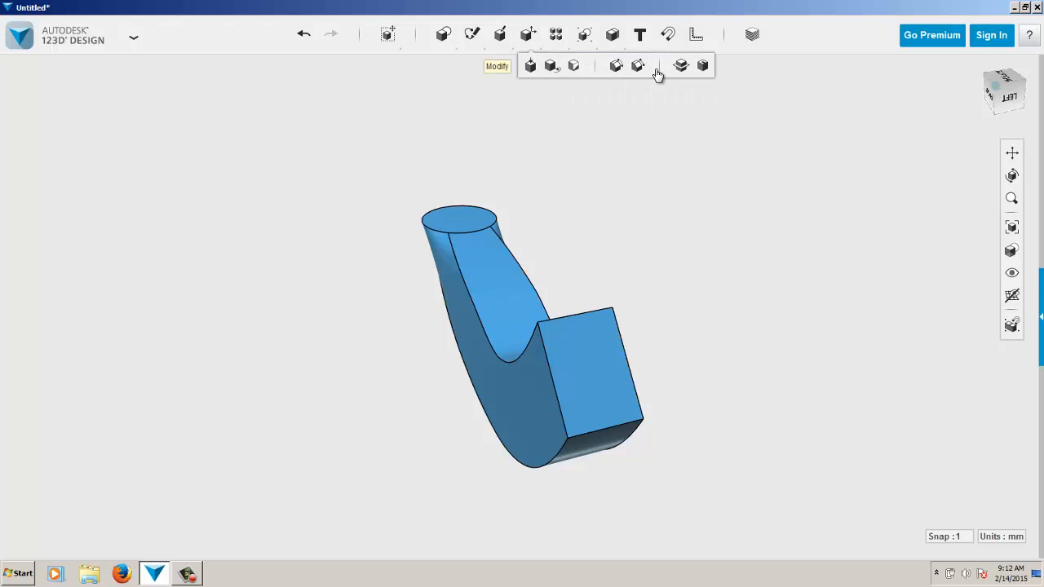
{"action": "left_click", "coordinate": [704, 69]}
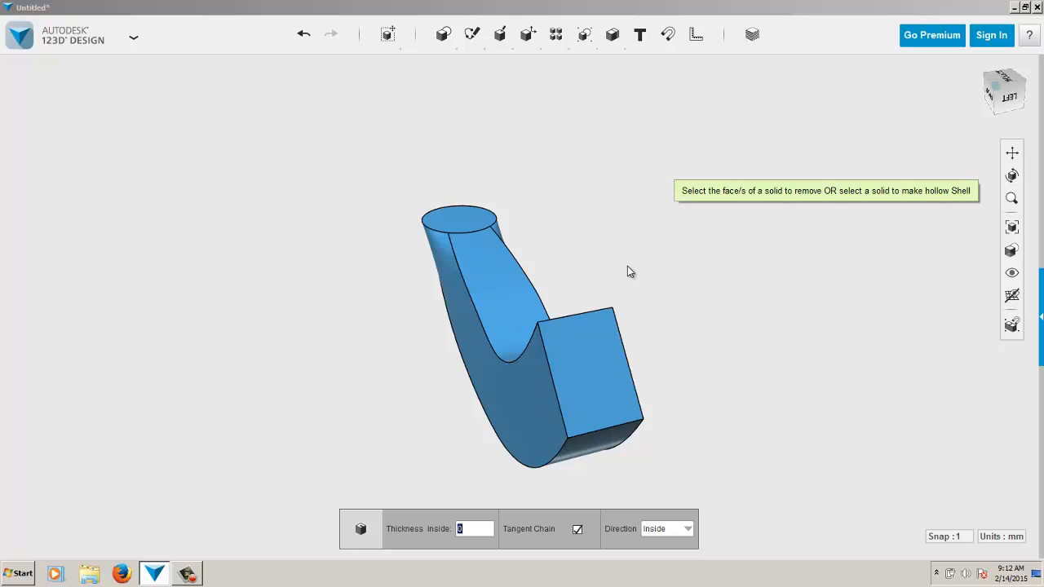
{"action": "left_click", "coordinate": [595, 354]}
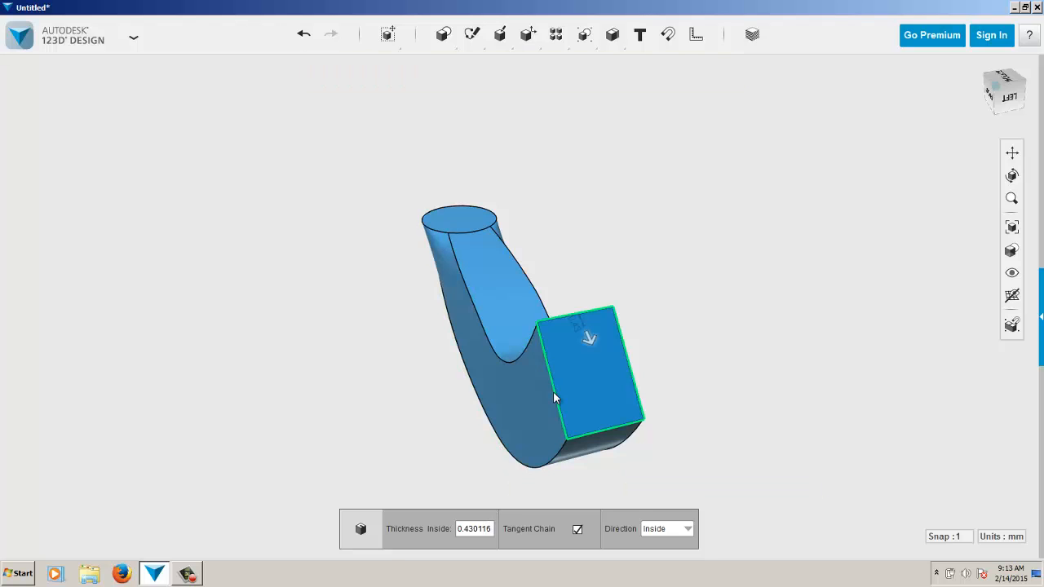
{"action": "left_click_drag", "start_coordinate": [589, 337], "coordinate": [590, 339]}
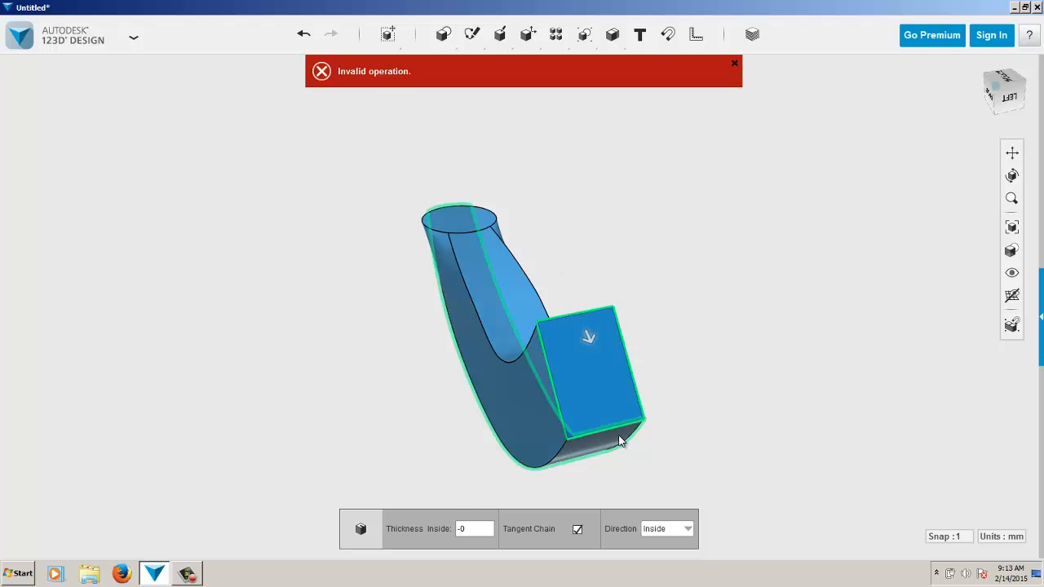
- Try the shell with the direction set to Outside and a thickness of 0.05 mm
{"action": "left_click", "coordinate": [687, 529]}
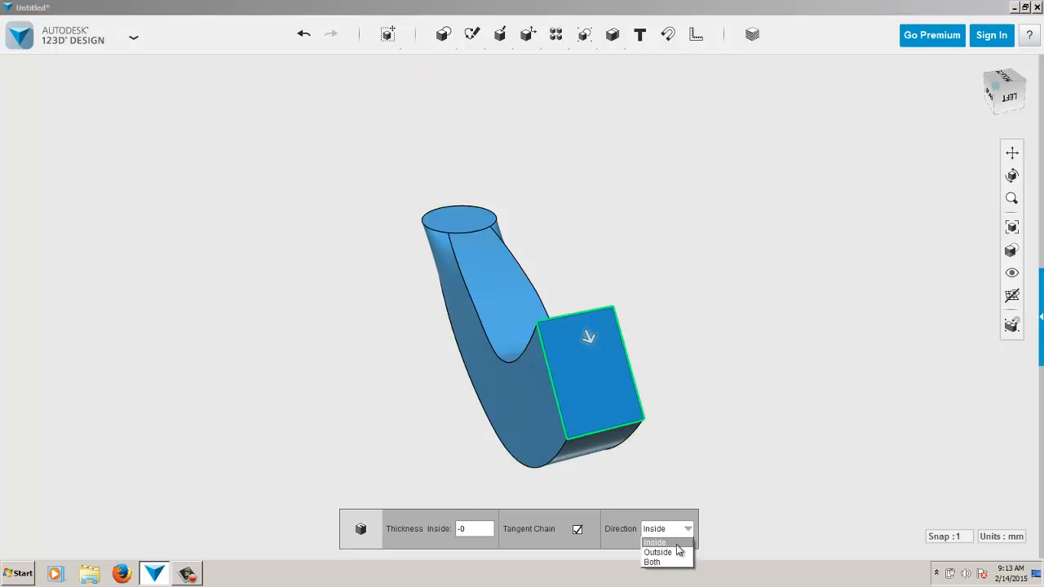
{"action": "left_click", "coordinate": [676, 553]}
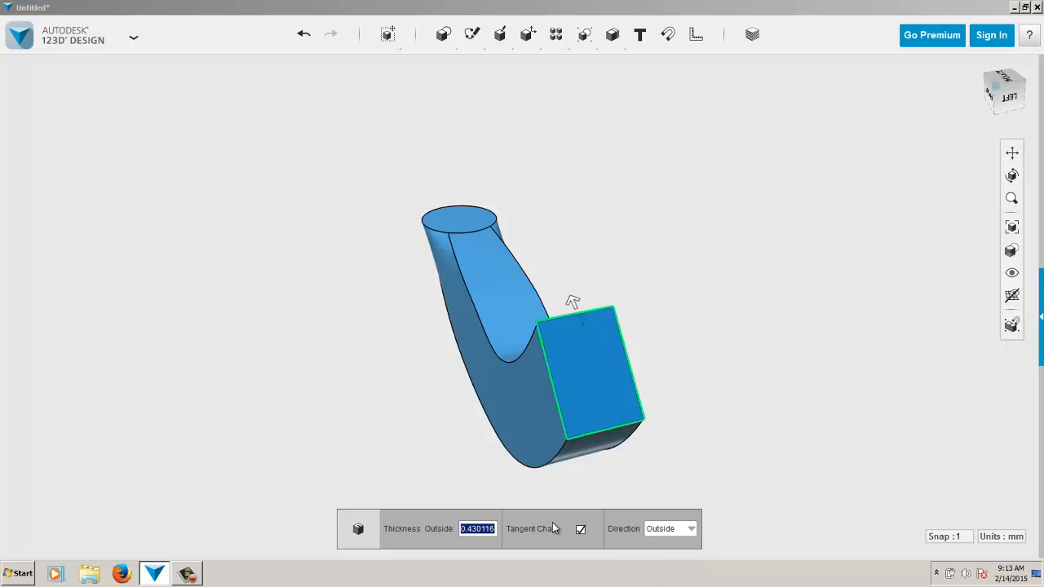
{"action": "type", "text": "0.05"}
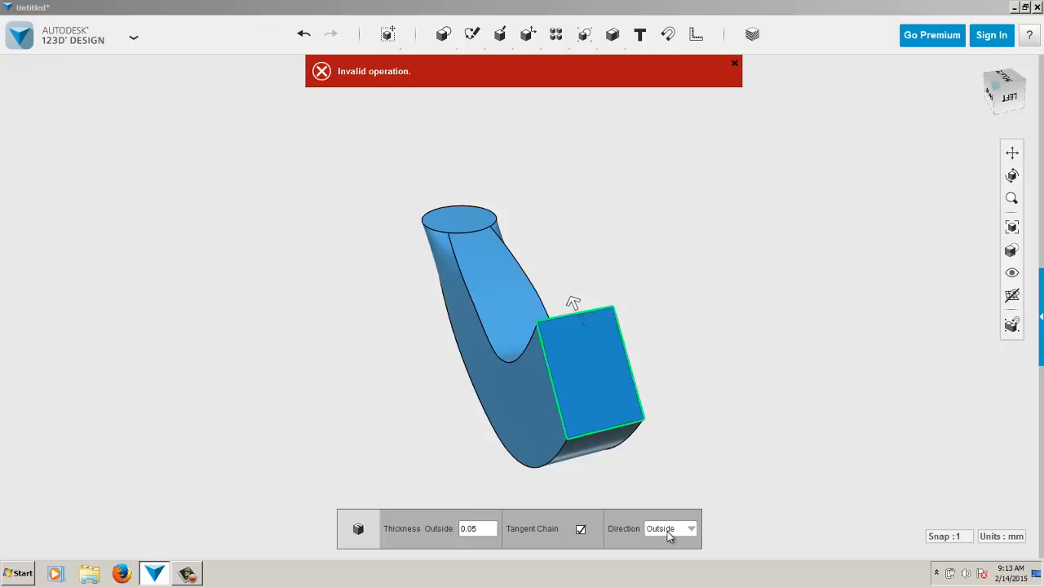
- Try to shell the solid from its rectangular end face with the direction set to Inside and a thickness of 1 mm
{"action": "left_click", "coordinate": [687, 530]}
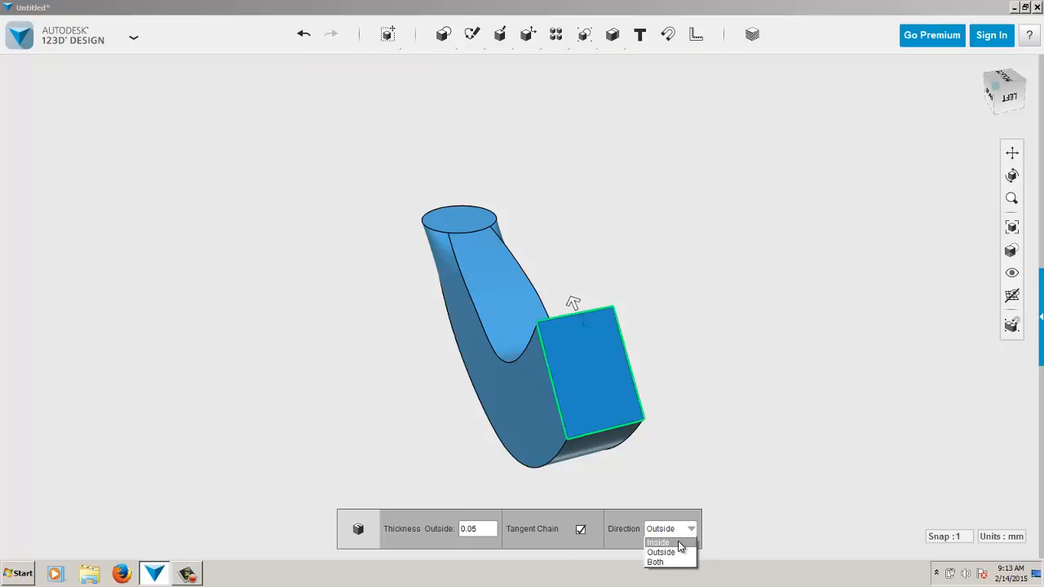
{"action": "left_click", "coordinate": [680, 546]}
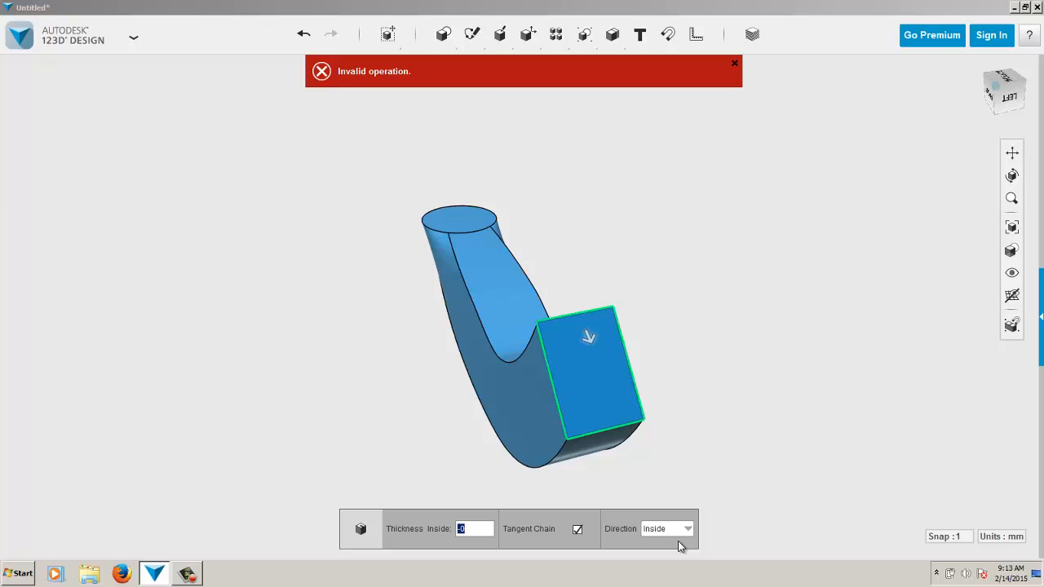
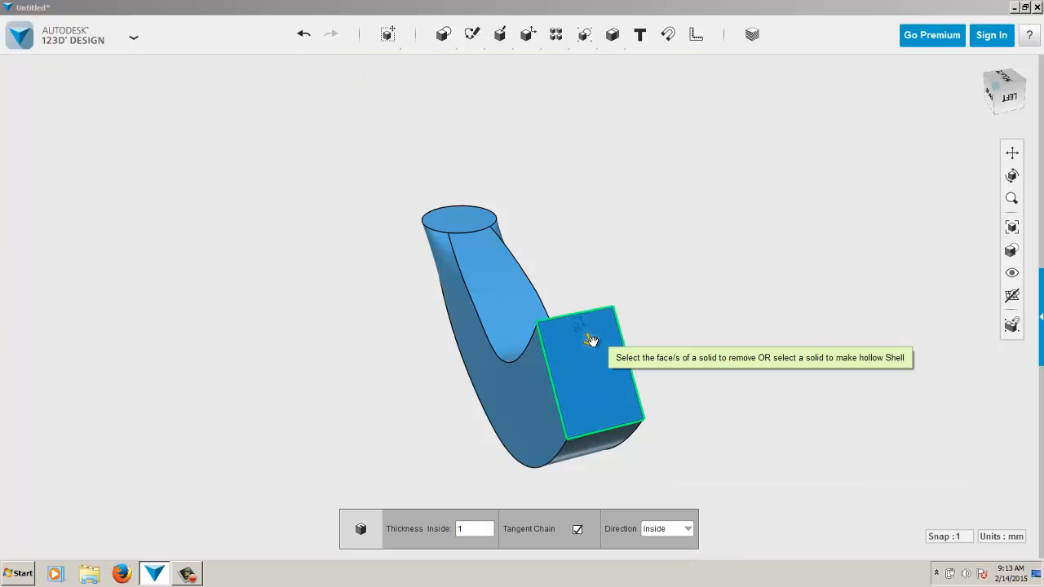
{"action": "left_click_drag", "start_coordinate": [591, 341], "coordinate": [587, 293]}
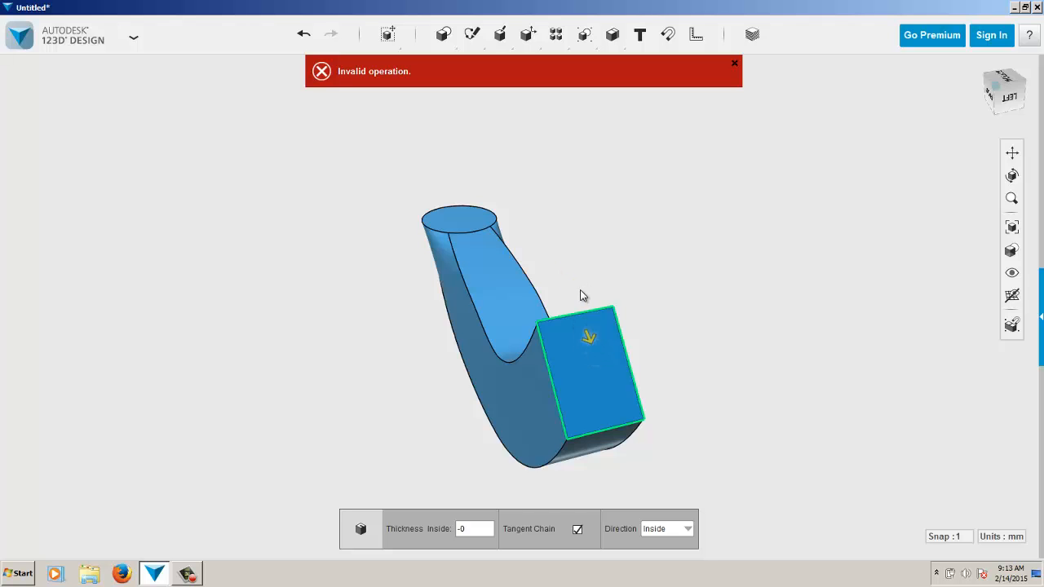
{"action": "right_click_drag", "start_coordinate": [615, 287], "coordinate": [660, 305]}
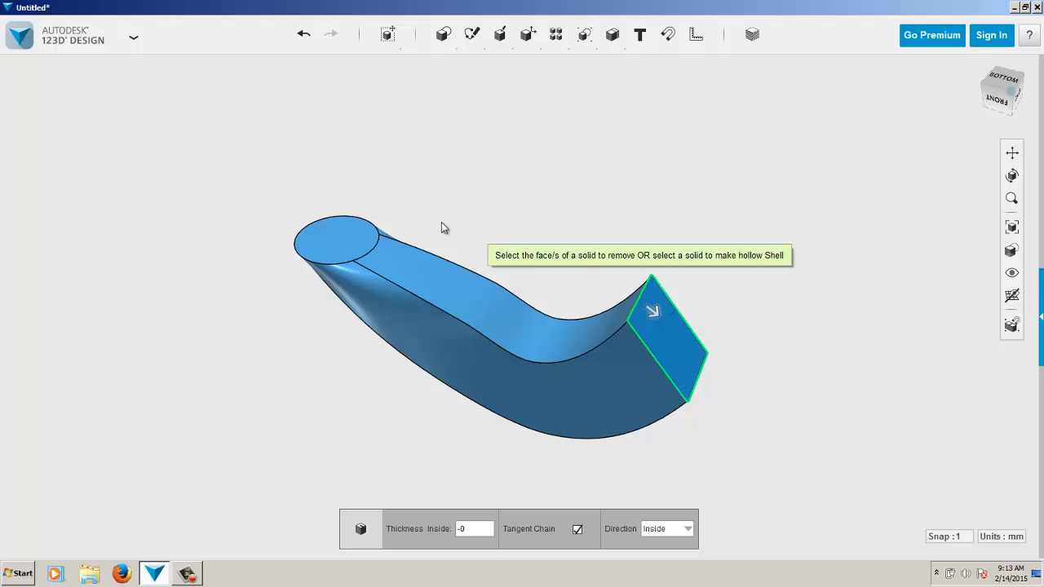
{"action": "key", "text": "Escape"}
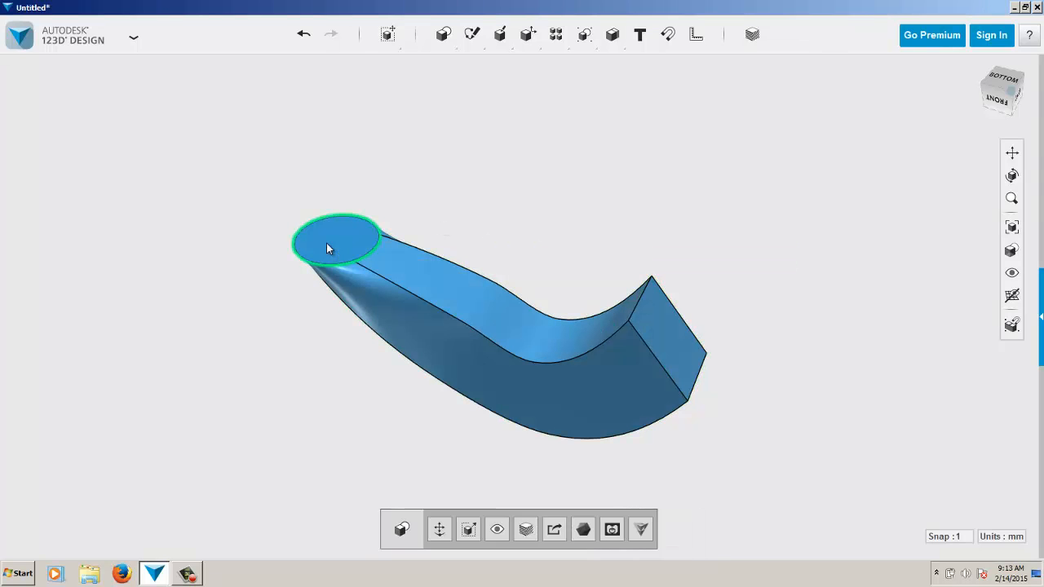
- Try to hollow the whole lofted solid with an inside shell, varying the thickness from about 0.45 mm
{"action": "mouse_move", "coordinate": [528, 38]}
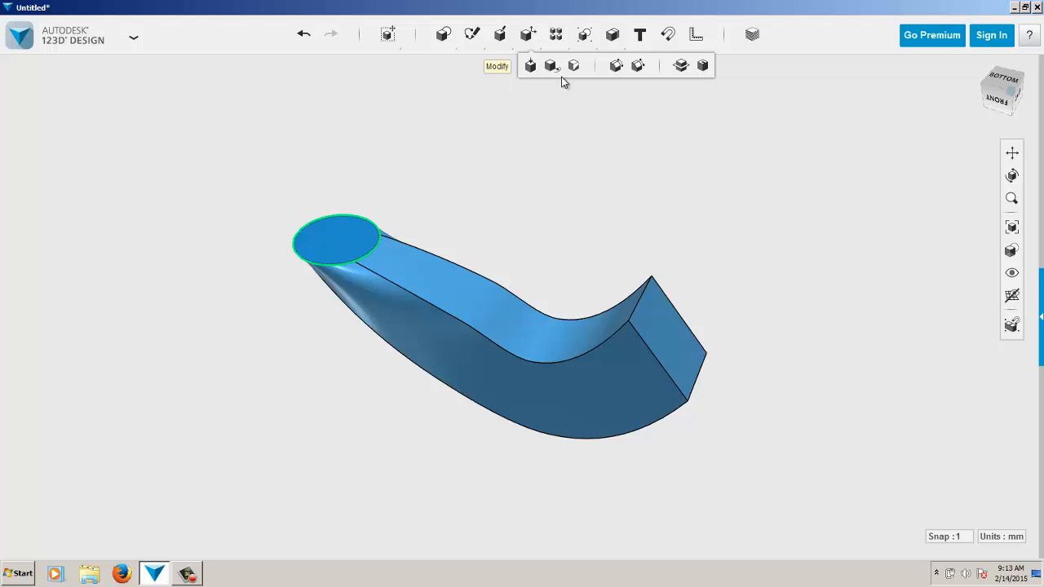
{"action": "left_click", "coordinate": [701, 68]}
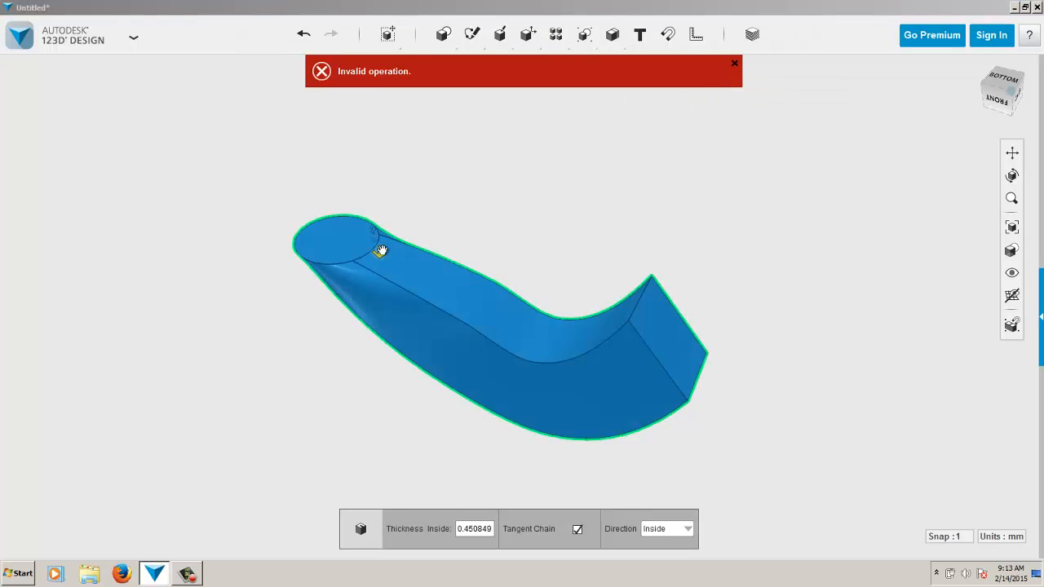
{"action": "left_click", "coordinate": [380, 251]}
{"action": "left_click_drag", "start_coordinate": [379, 267], "coordinate": [380, 288]}
{"action": "left_click", "coordinate": [548, 166]}
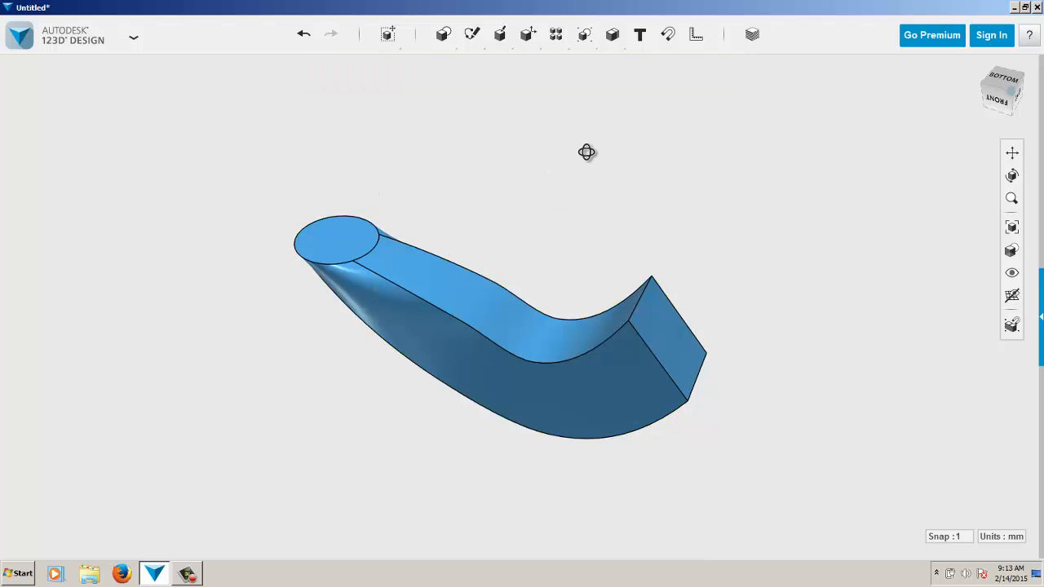
- Duplicate the lofted solid in place, directly on top of the original
{"action": "right_click_drag", "start_coordinate": [586, 153], "coordinate": [796, 289]}
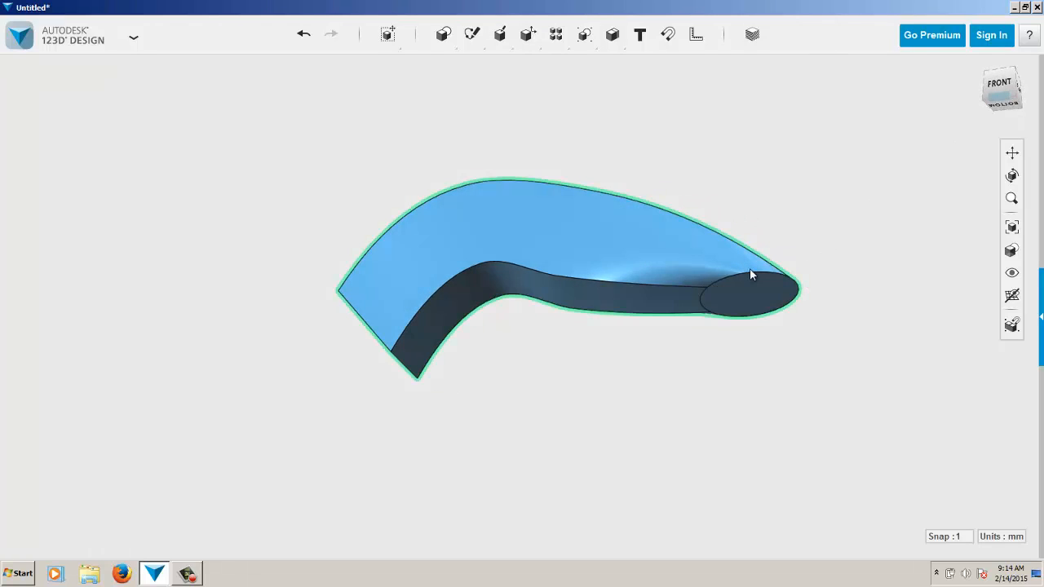
{"action": "right_click_drag", "start_coordinate": [775, 204], "coordinate": [912, 181]}
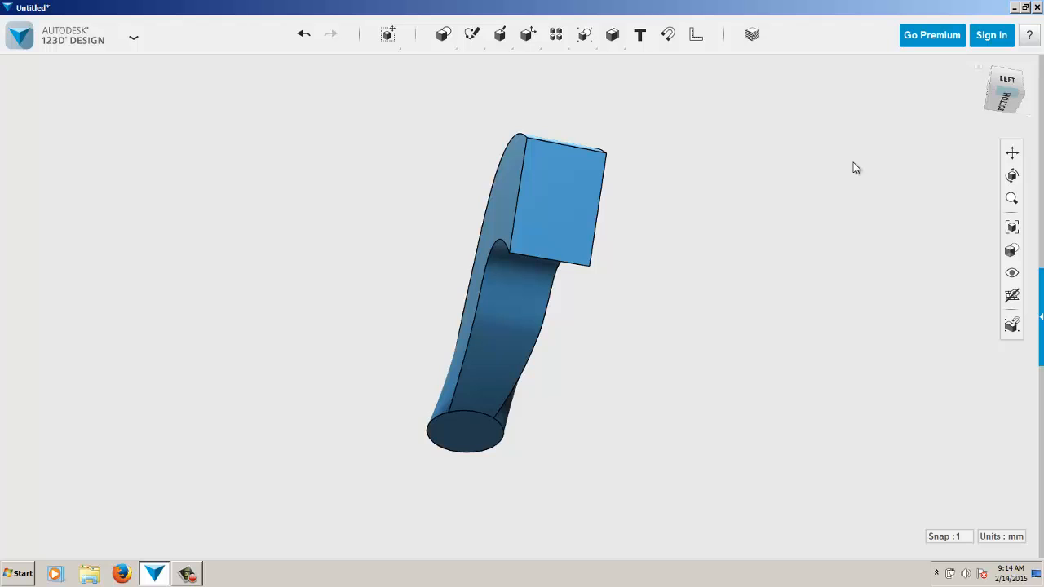
{"action": "left_click", "coordinate": [538, 206]}
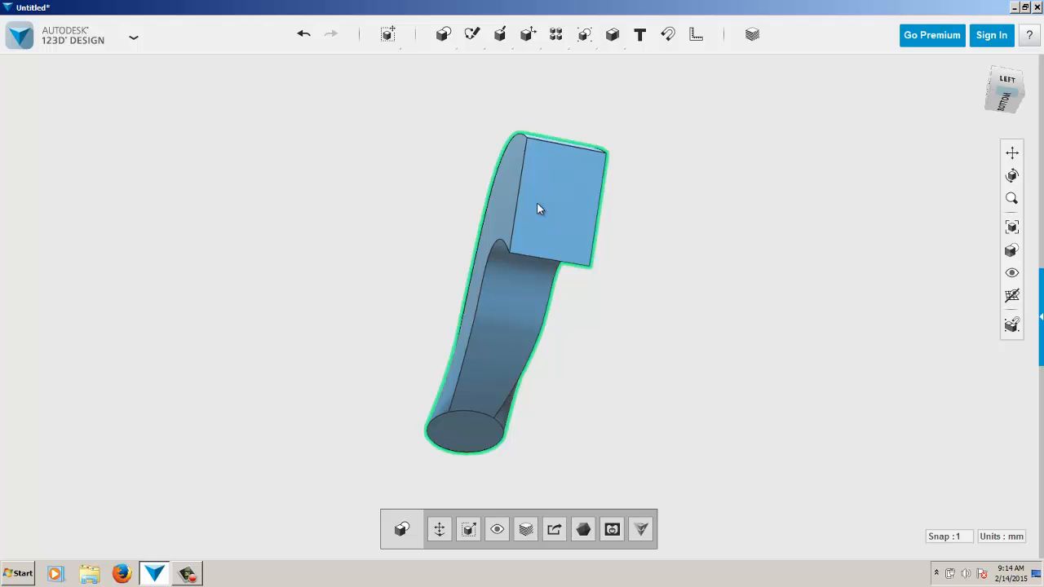
{"action": "key", "text": "ctrl+t"}
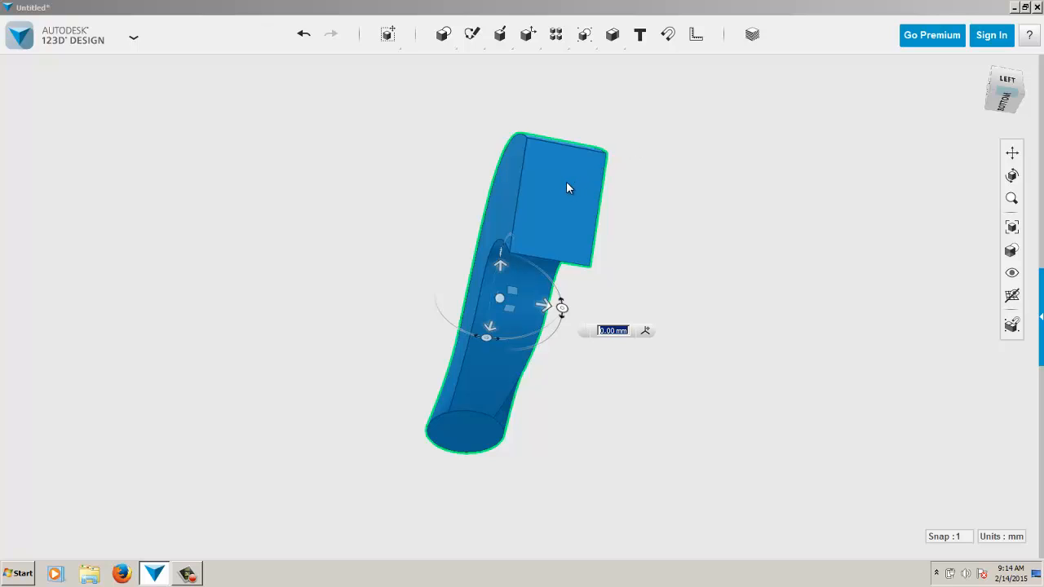
{"action": "key", "text": "Escape"}
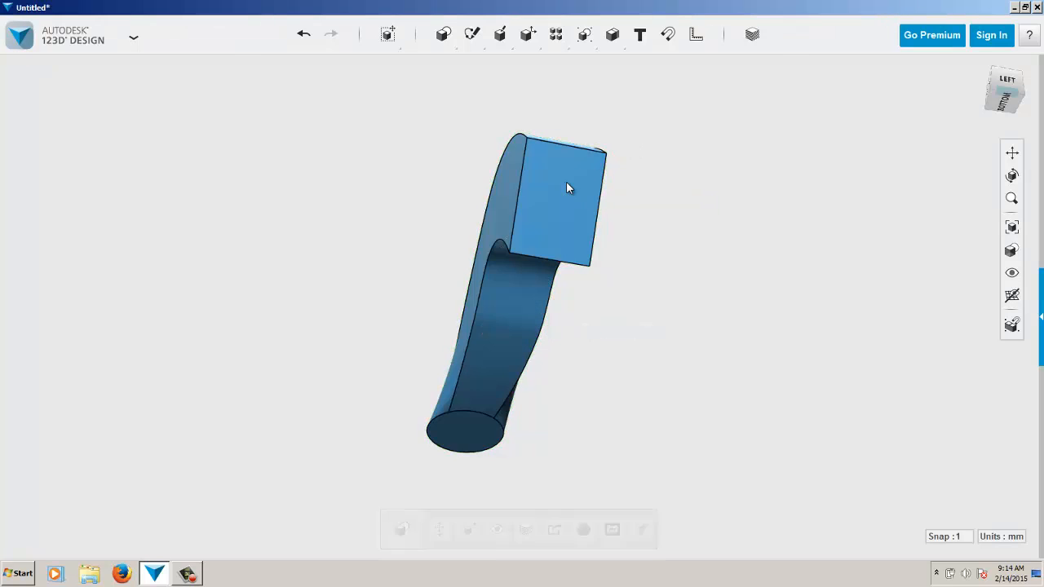
- Scale the duplicate solid down uniformly by a factor of about 0.926
{"action": "left_click", "coordinate": [556, 189]}
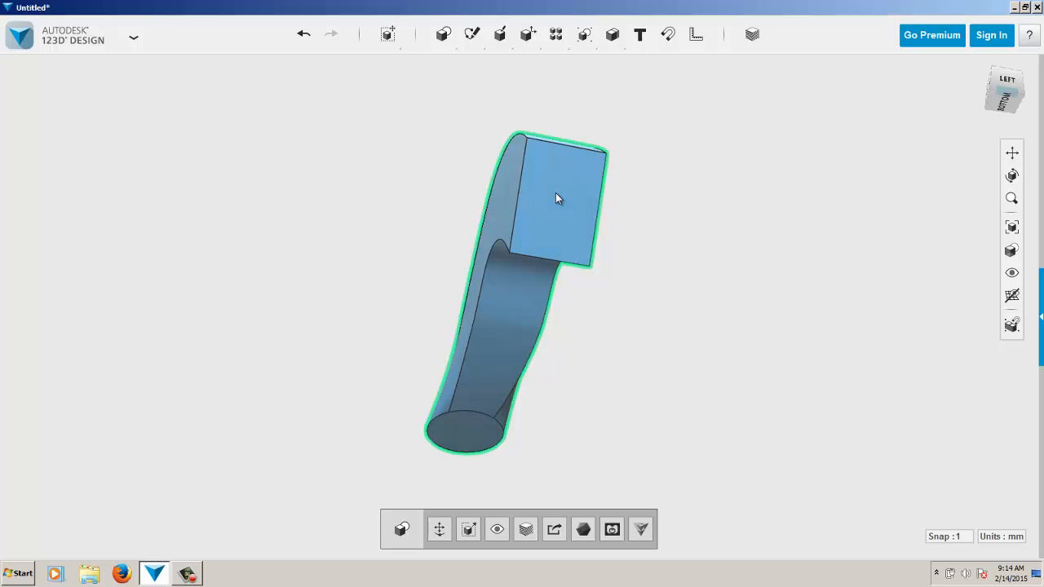
{"action": "left_click", "coordinate": [469, 531]}
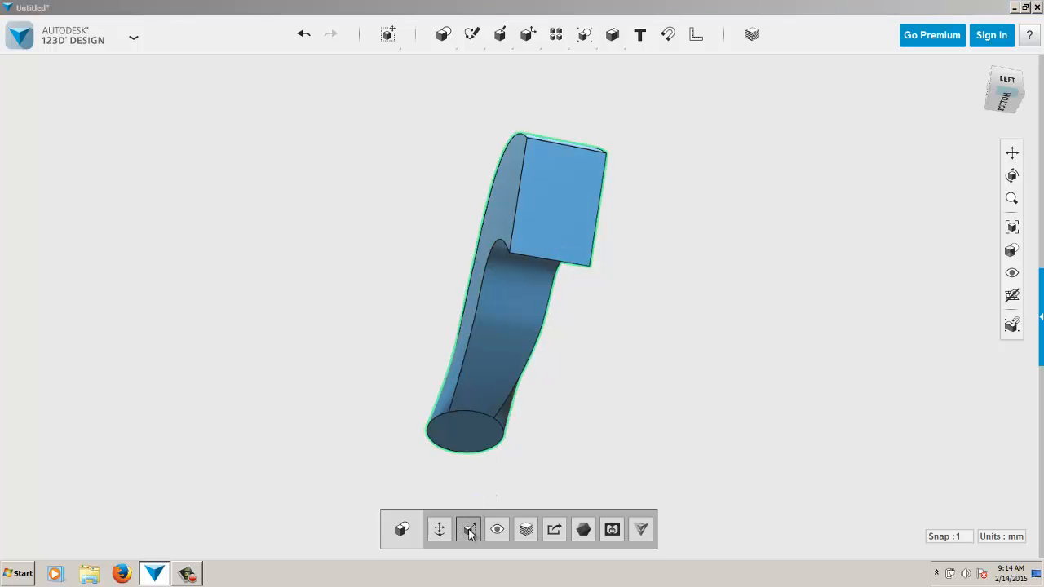
{"action": "left_click", "coordinate": [528, 324]}
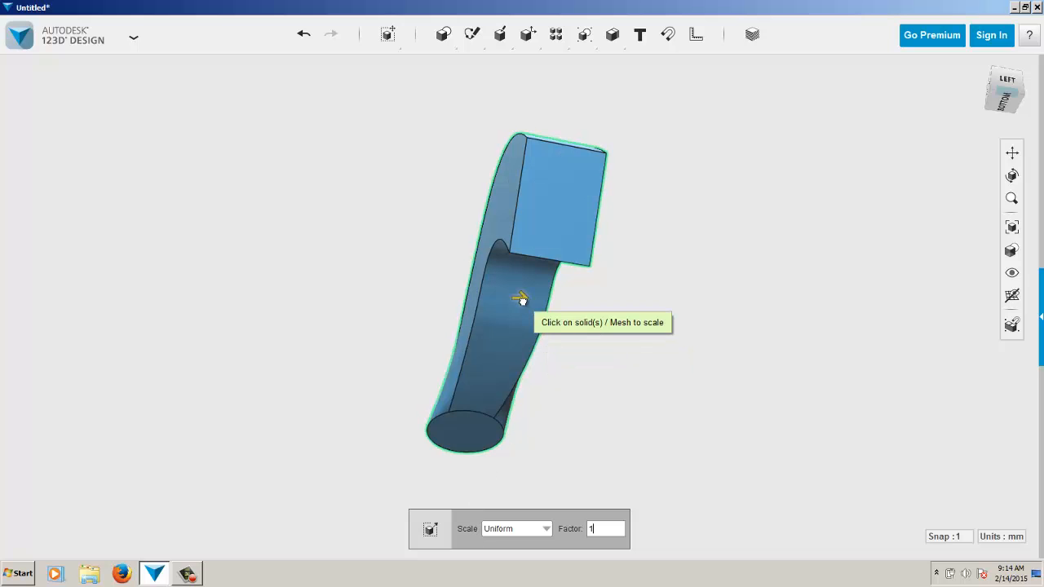
{"action": "left_click_drag", "start_coordinate": [522, 299], "coordinate": [522, 303]}
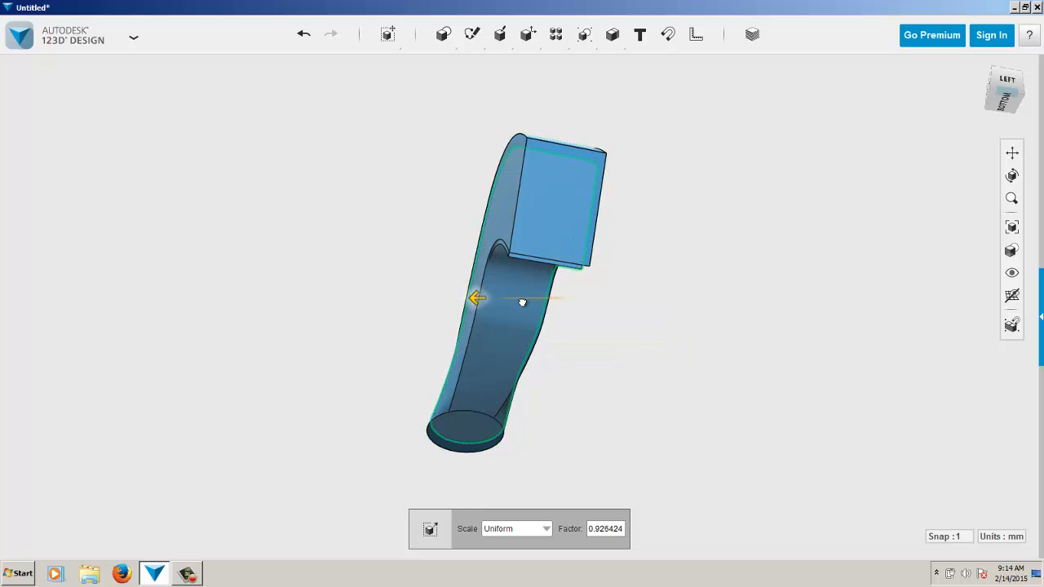
{"action": "right_click_drag", "start_coordinate": [592, 316], "coordinate": [660, 351]}
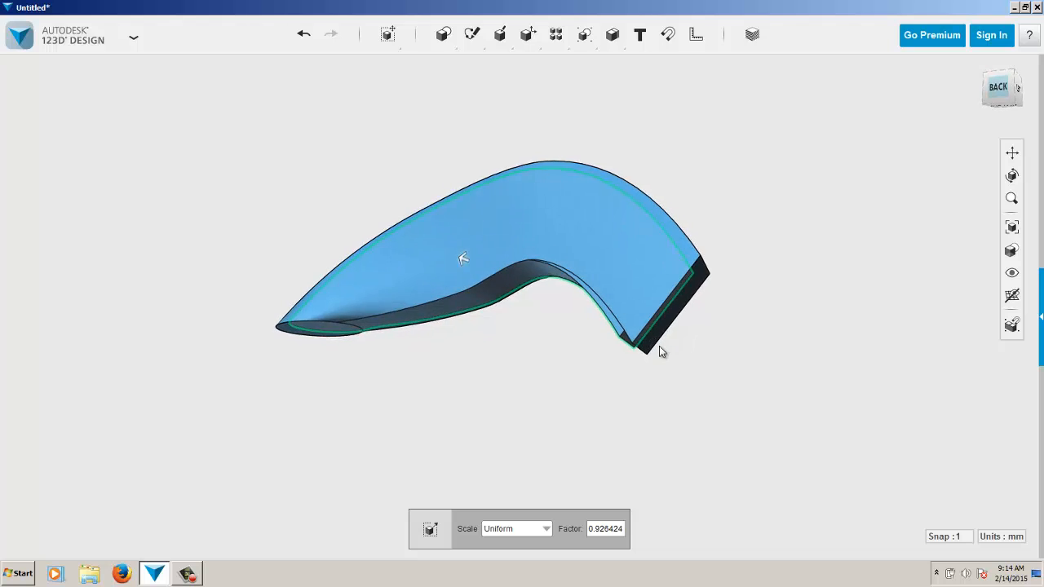
{"action": "left_click", "coordinate": [540, 475]}
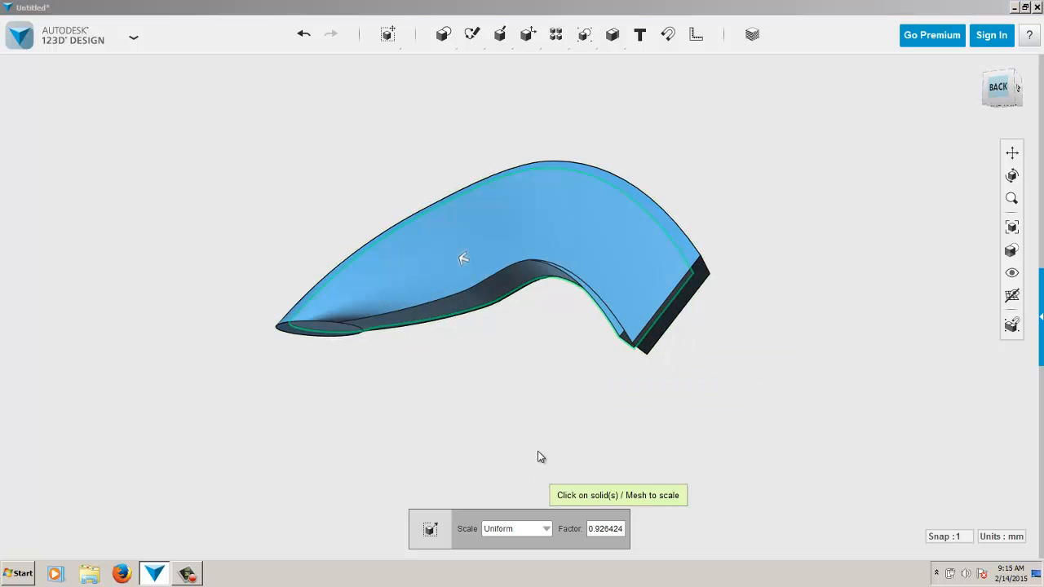
- Move the smaller copy 6 mm up and slightly sideways toward the rectangular end of the original
{"action": "left_click", "coordinate": [618, 340]}
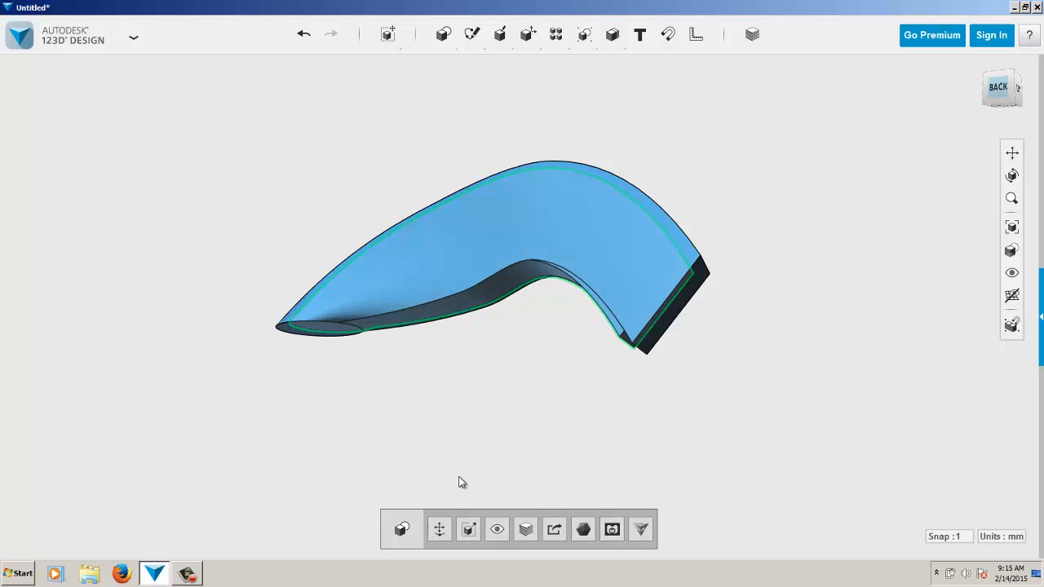
{"action": "left_click", "coordinate": [441, 531]}
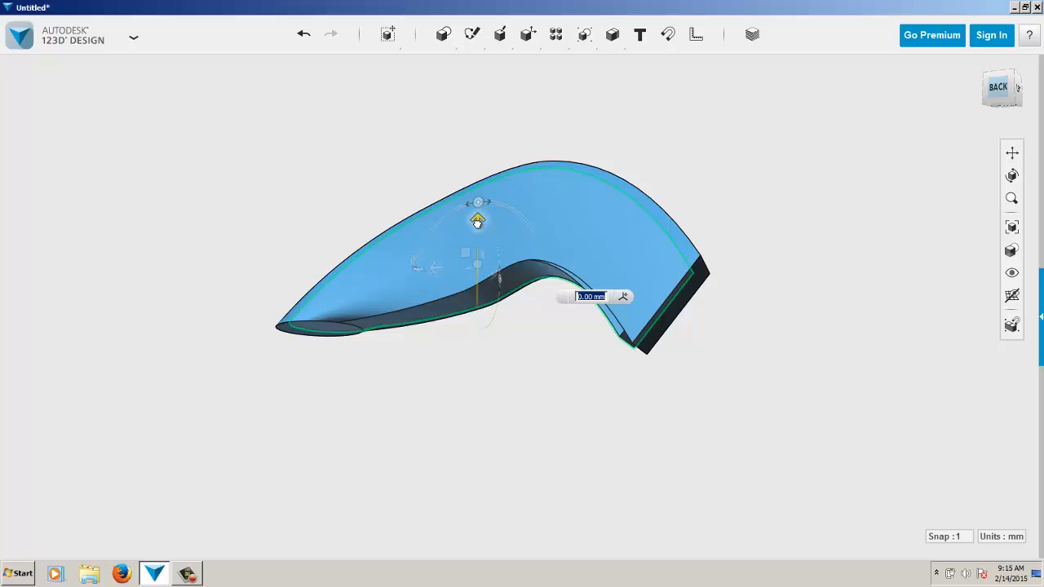
{"action": "left_click_drag", "start_coordinate": [477, 223], "coordinate": [490, 211]}
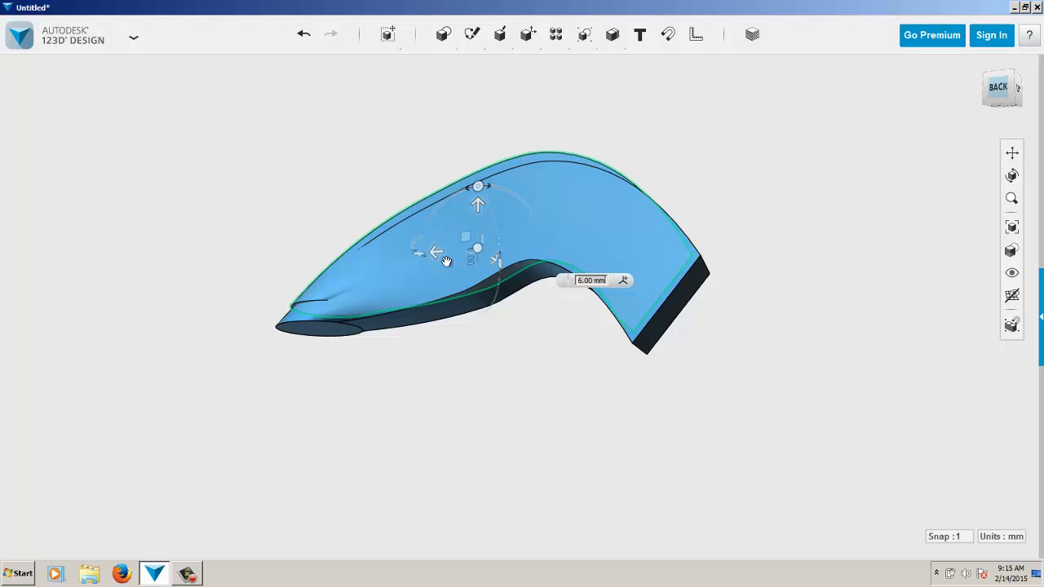
{"action": "left_click_drag", "start_coordinate": [438, 253], "coordinate": [451, 253]}
{"action": "left_click", "coordinate": [560, 353]}
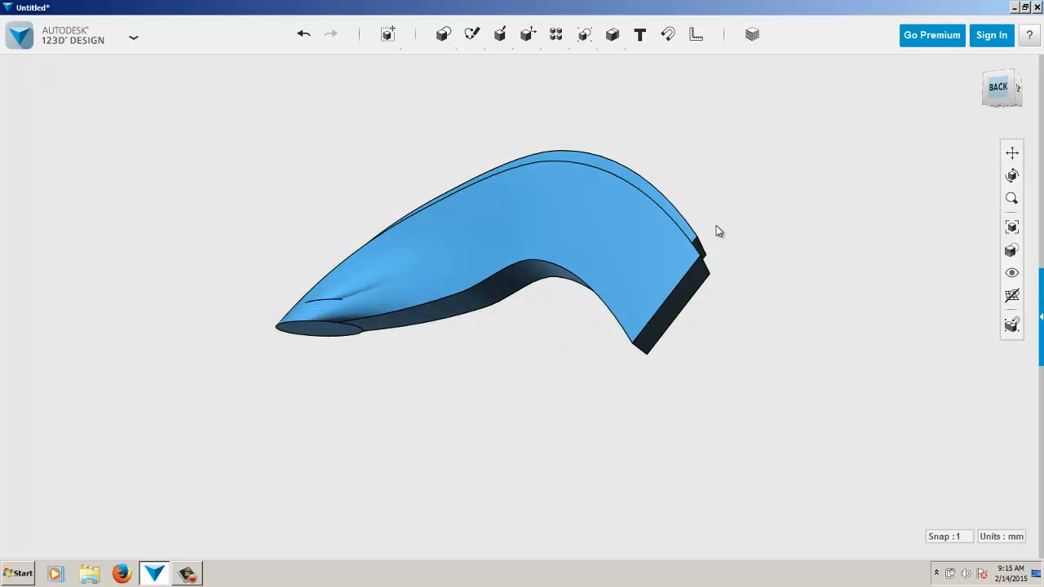
- Subtract the scaled-down copy from the original lofted solid
{"action": "mouse_move", "coordinate": [536, 49]}
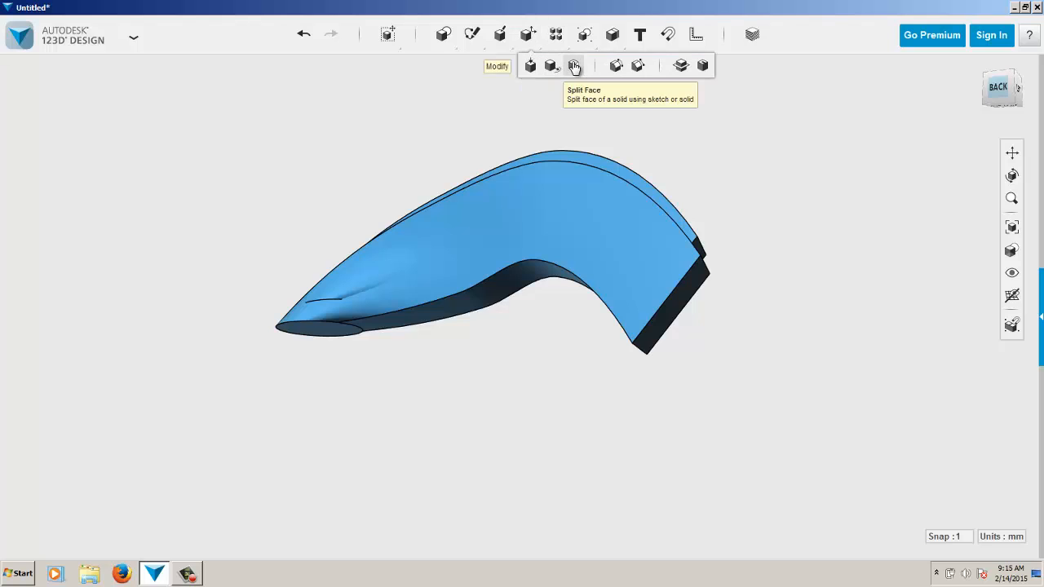
{"action": "mouse_move", "coordinate": [583, 39]}
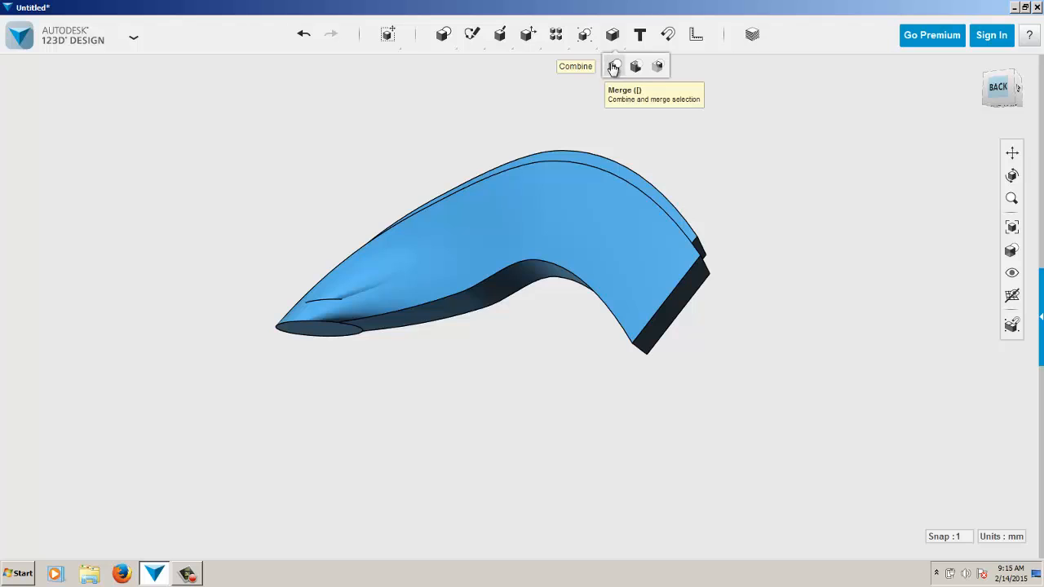
{"action": "left_click", "coordinate": [636, 69]}
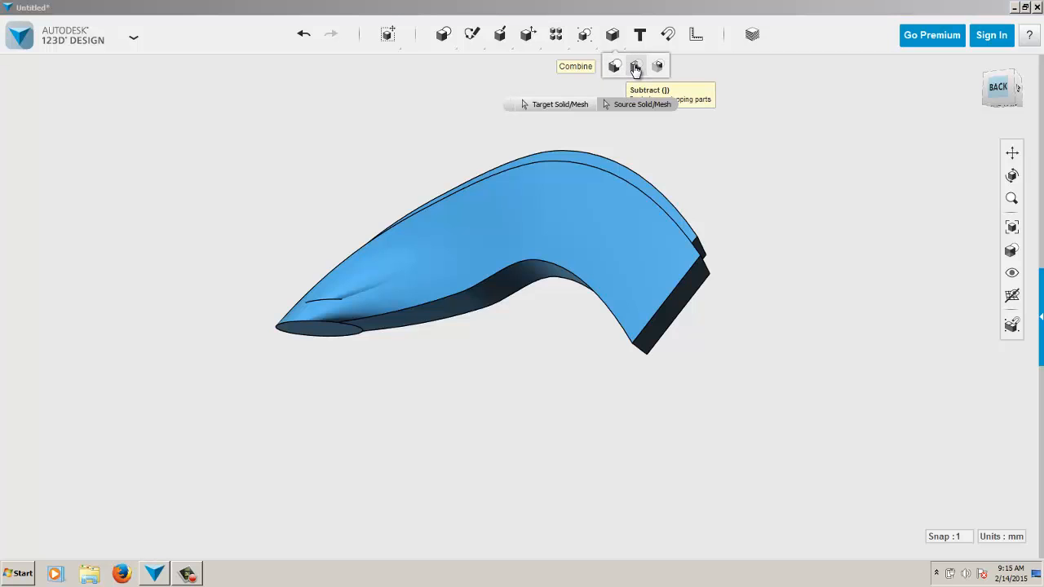
{"action": "left_click", "coordinate": [609, 235]}
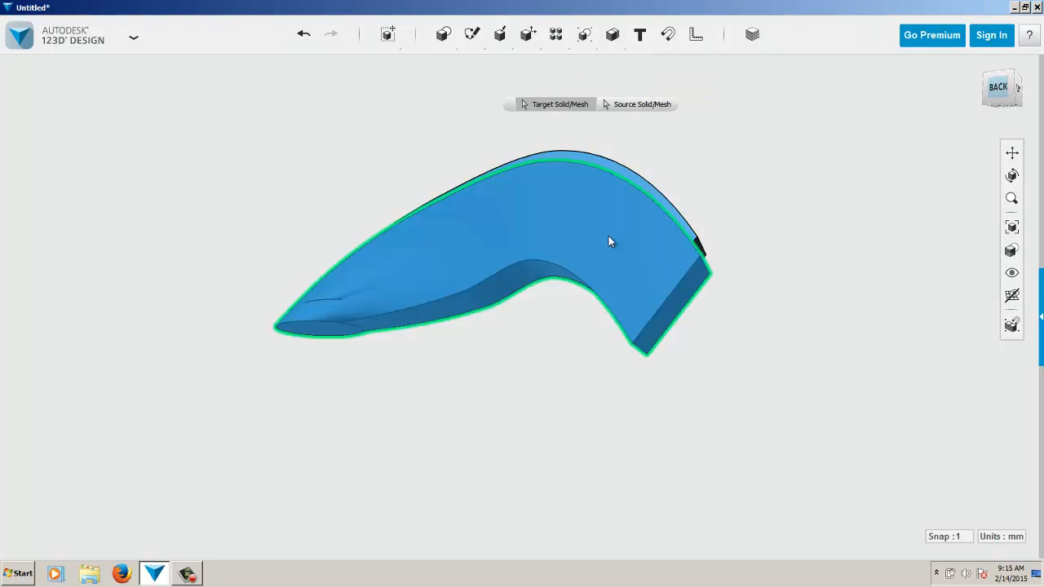
{"action": "left_click", "coordinate": [644, 188]}
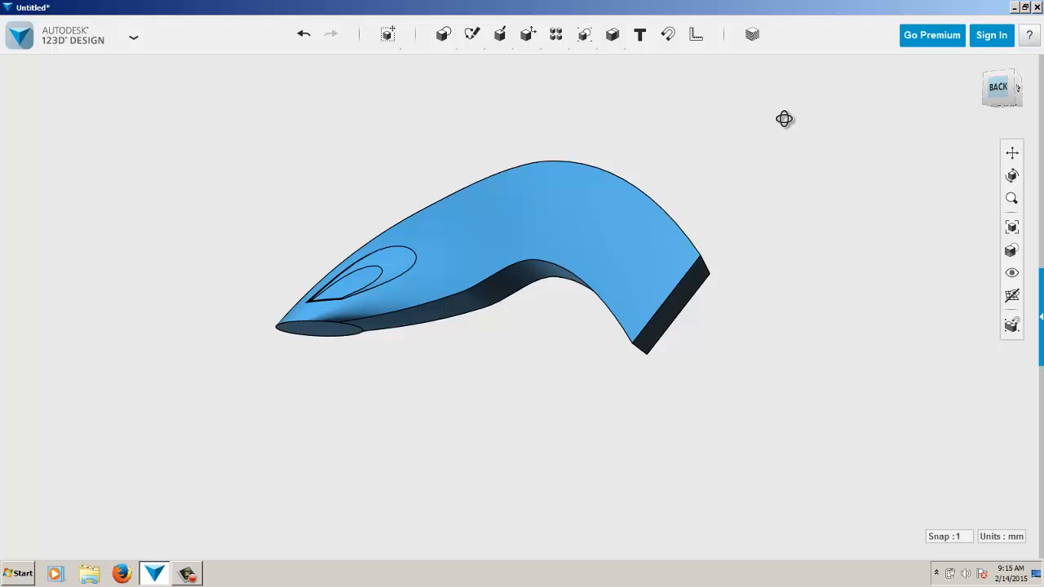
- Separate the main cut solid from the loose pieces by moving it well clear of them
{"action": "right_click_drag", "start_coordinate": [783, 117], "coordinate": [883, 174]}
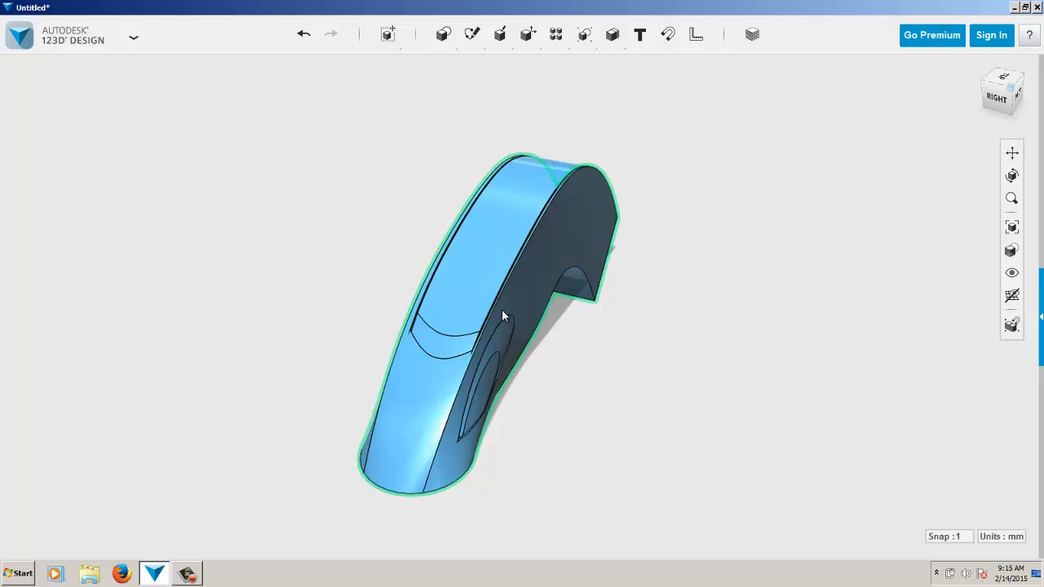
{"action": "left_click_drag", "start_coordinate": [501, 311], "coordinate": [737, 258]}
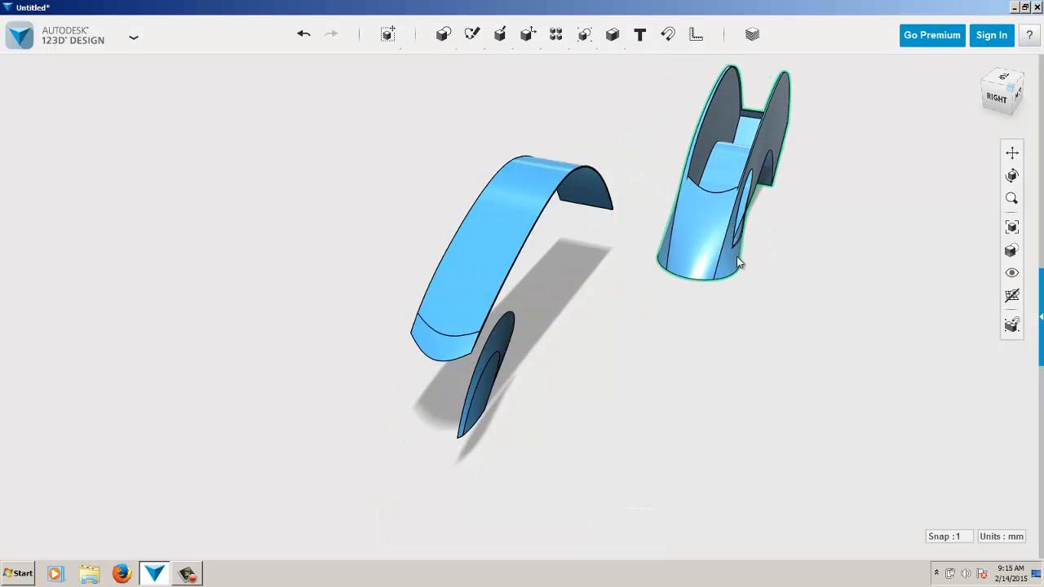
{"action": "right_click_drag", "start_coordinate": [736, 258], "coordinate": [656, 212]}
{"action": "right_click_drag", "start_coordinate": [714, 192], "coordinate": [662, 270]}
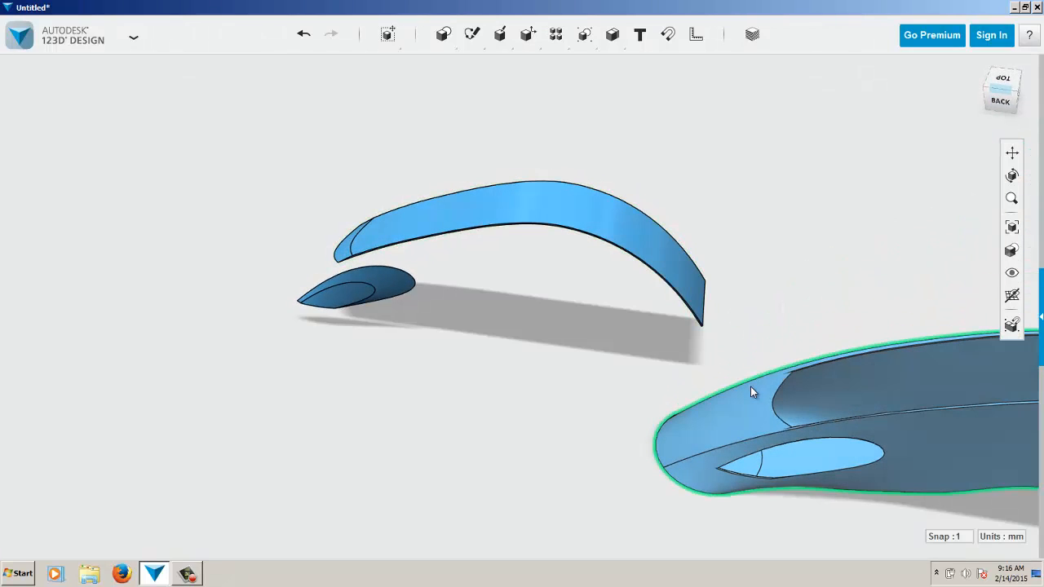
- Delete the loose curved strip and the small leaf-shaped piece left over from the subtraction
{"action": "left_click", "coordinate": [633, 246]}
{"action": "key", "text": "Delete"}
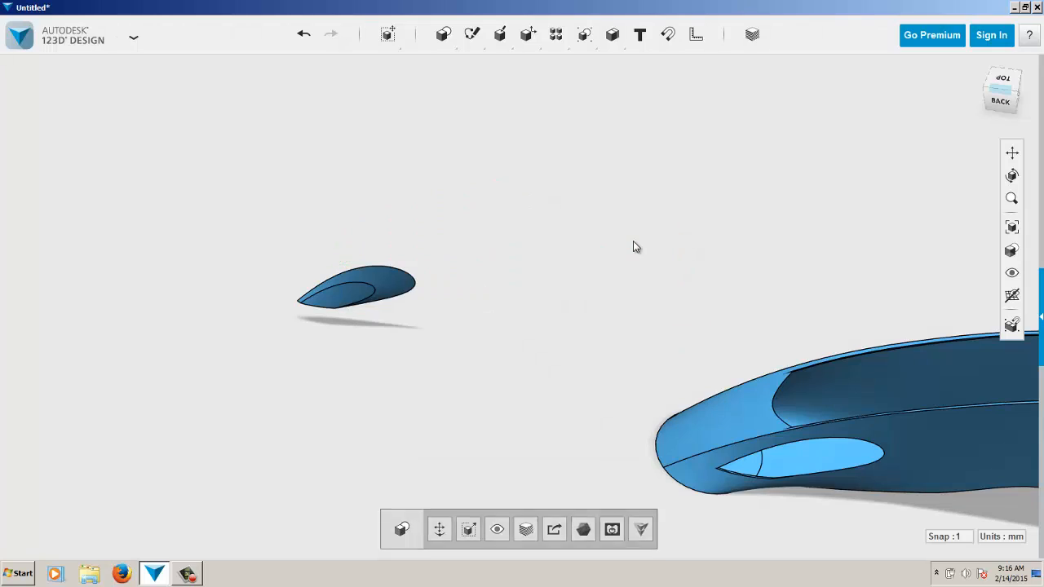
{"action": "left_click", "coordinate": [338, 299]}
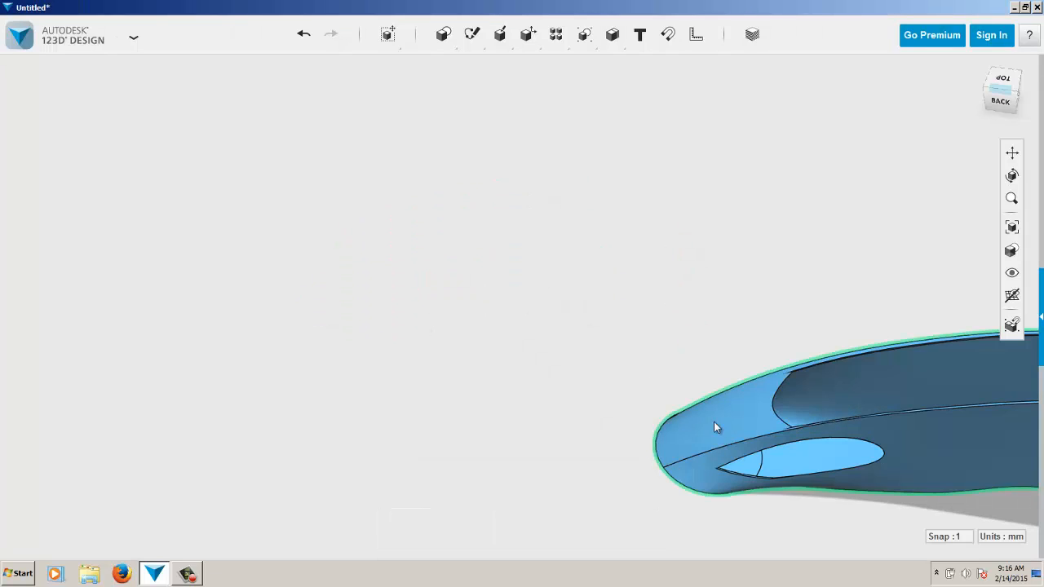
- Move the cut solid back to the middle of the workspace and inspect its openings from several sides
{"action": "left_click_drag", "start_coordinate": [713, 421], "coordinate": [469, 264]}
{"action": "right_click_drag", "start_coordinate": [464, 269], "coordinate": [692, 51]}
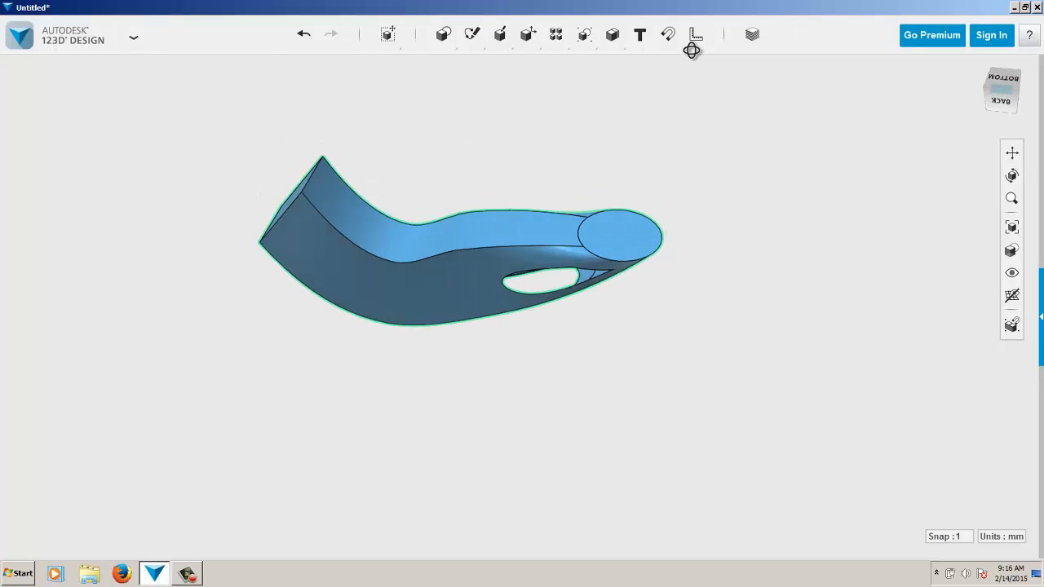
{"action": "right_click_drag", "start_coordinate": [693, 248], "coordinate": [519, 151]}
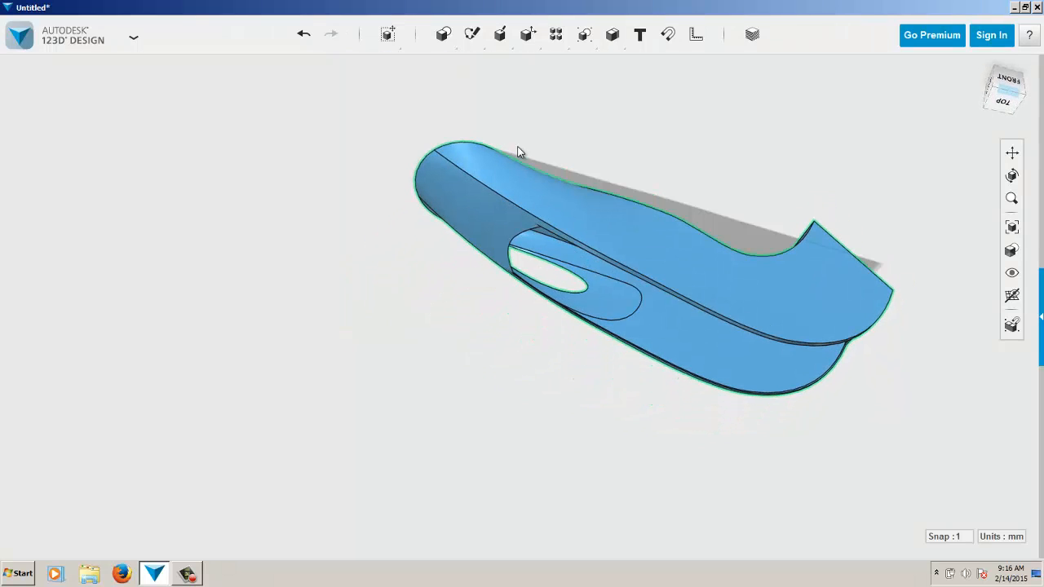
{"action": "left_click", "coordinate": [870, 316]}
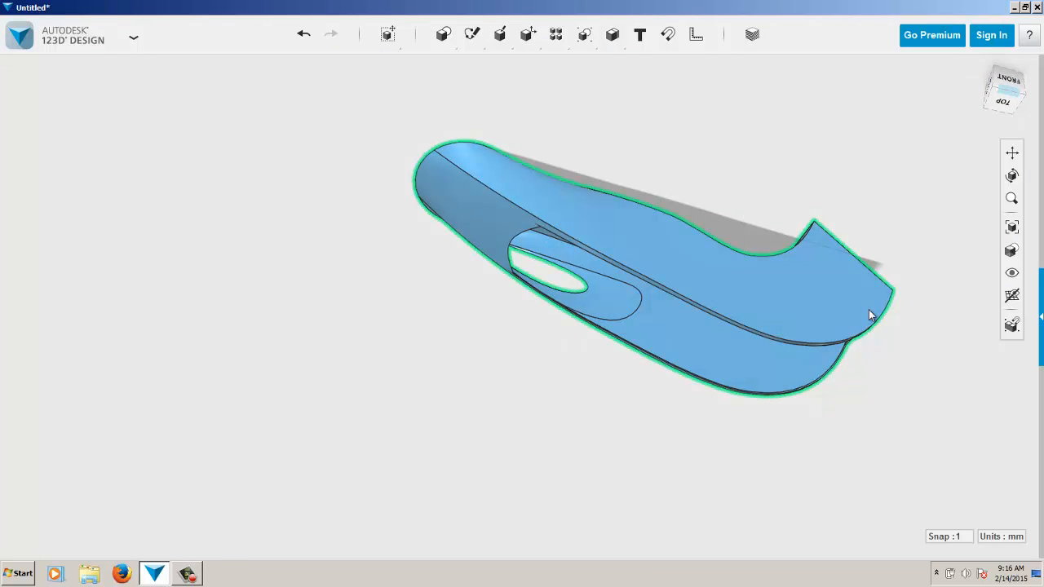